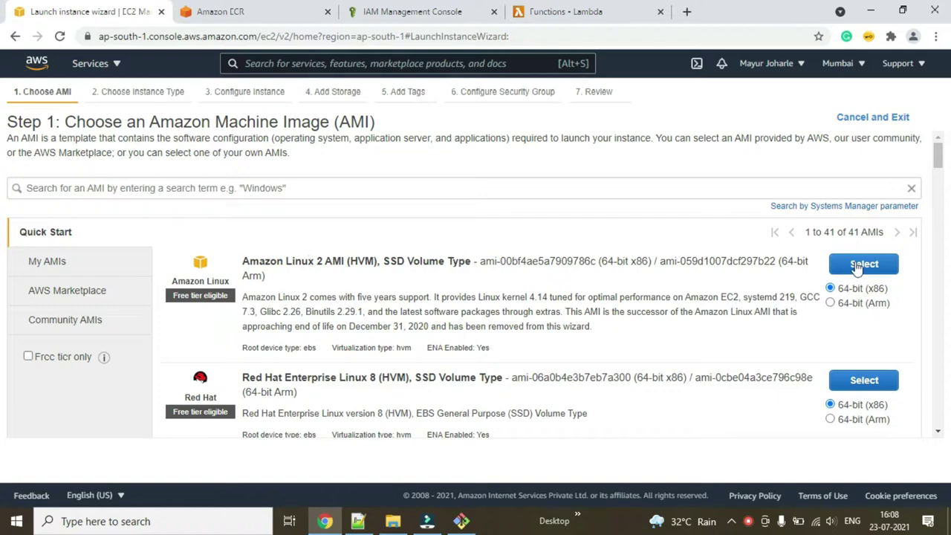
Select the Amazon Linux 2 AMI (64-bit x86) and keep the t2.micro type and default instance details.
{"action": "left_click", "coordinate": [855, 265]}
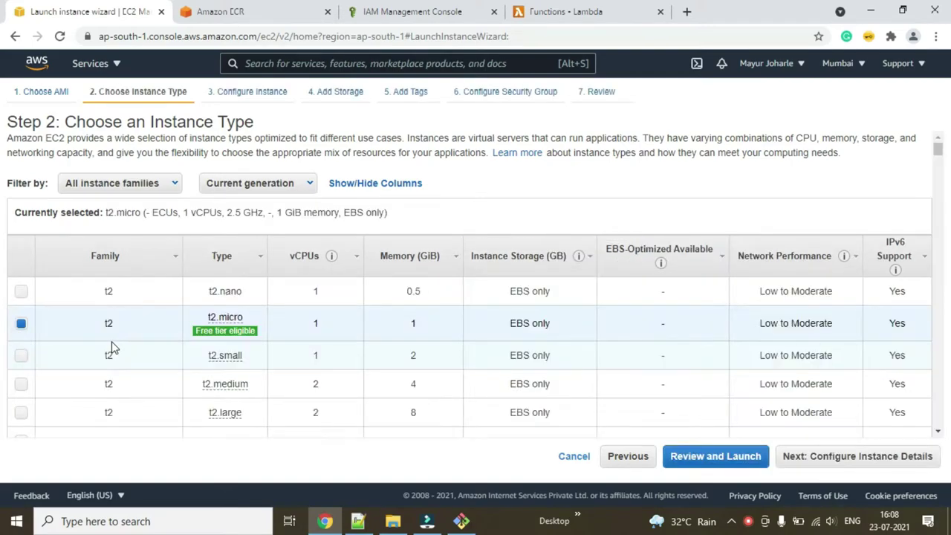
{"action": "left_click", "coordinate": [257, 93]}
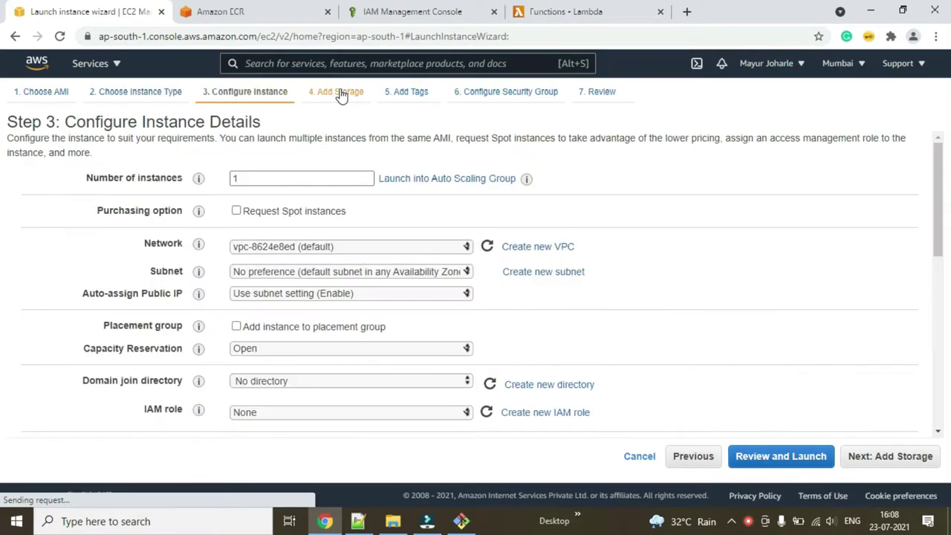
{"action": "left_click", "coordinate": [341, 93]}
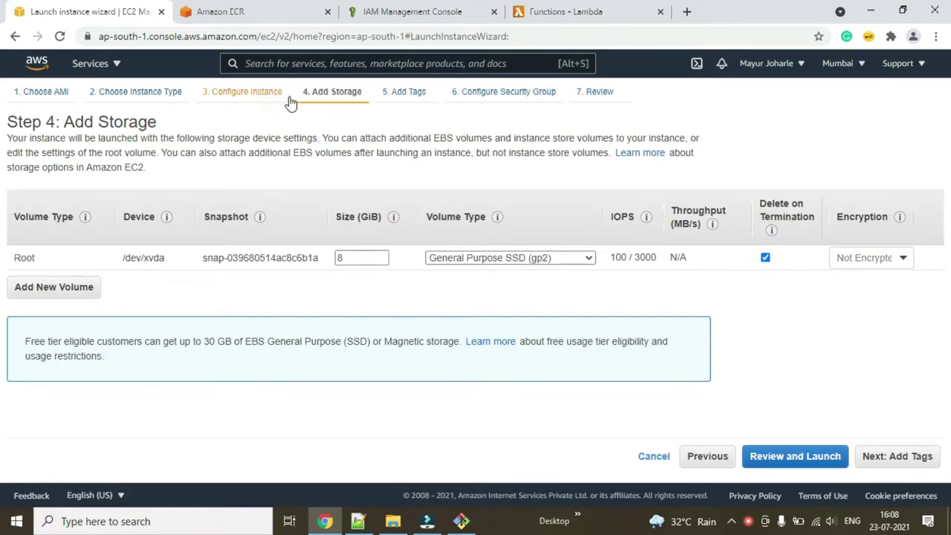
Keep the default storage and add a Name tag with the value linux-docker to the instance.
{"action": "left_click", "coordinate": [403, 103]}
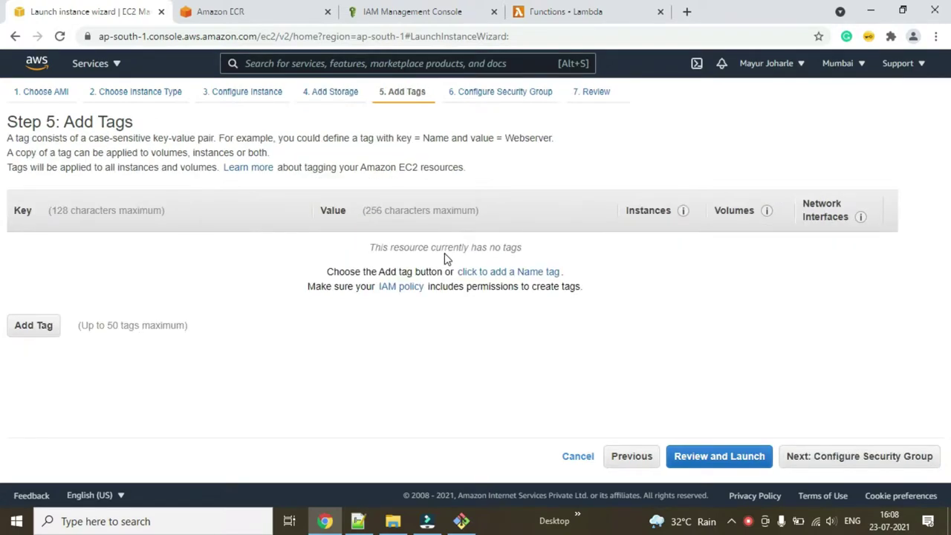
{"action": "left_click", "coordinate": [492, 272]}
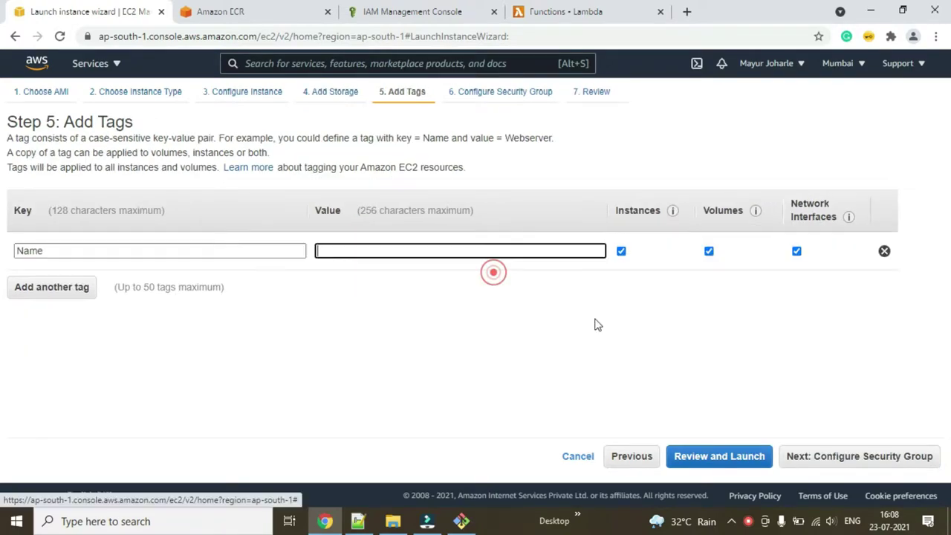
{"action": "left_click", "coordinate": [374, 251]}
{"action": "type", "text": "li"}
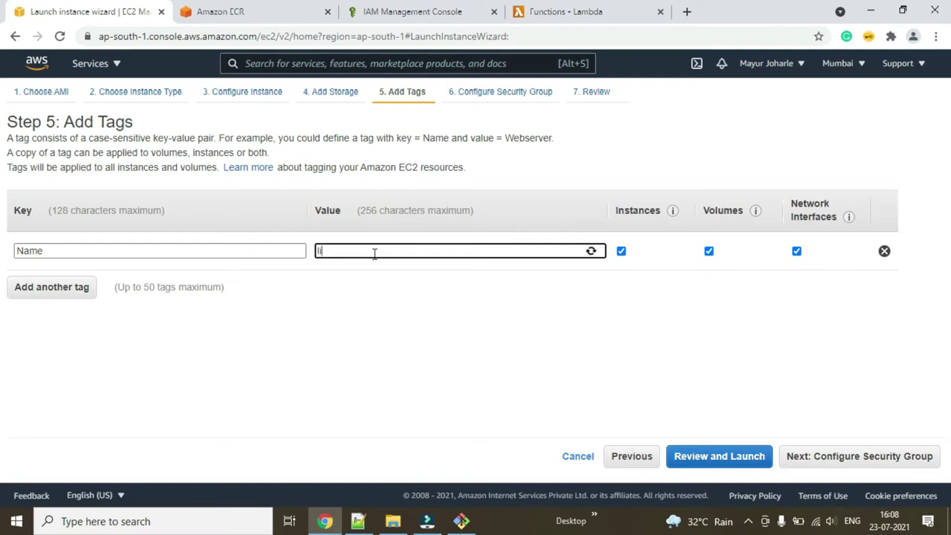
{"action": "type", "text": "nux-docker"}
Assign the existing security group named All ports to the instance.
{"action": "left_click", "coordinate": [483, 101]}
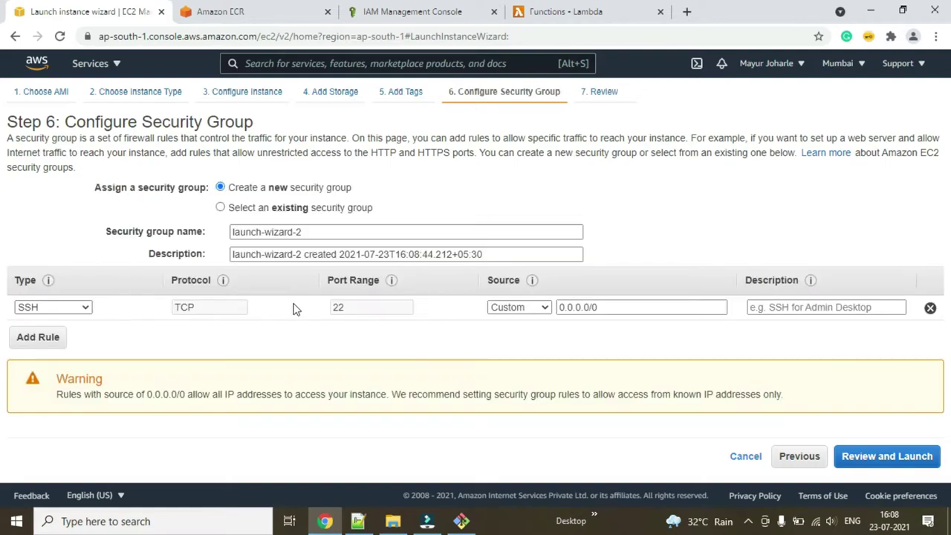
{"action": "left_click", "coordinate": [220, 207]}
{"action": "left_click", "coordinate": [21, 265]}
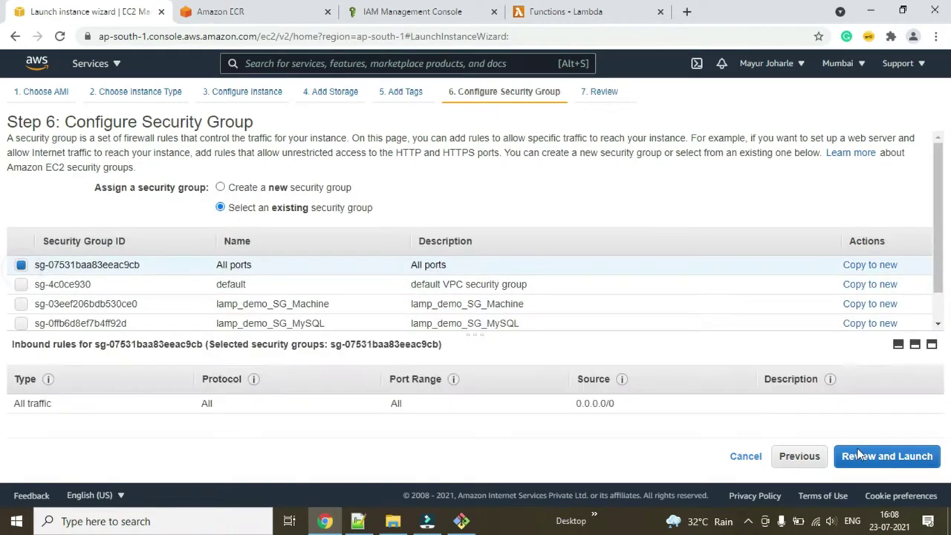
Review and launch the instance with the existing key pair lamp, acknowledging access to its private key file.
{"action": "left_click", "coordinate": [896, 461]}
{"action": "left_click", "coordinate": [916, 458]}
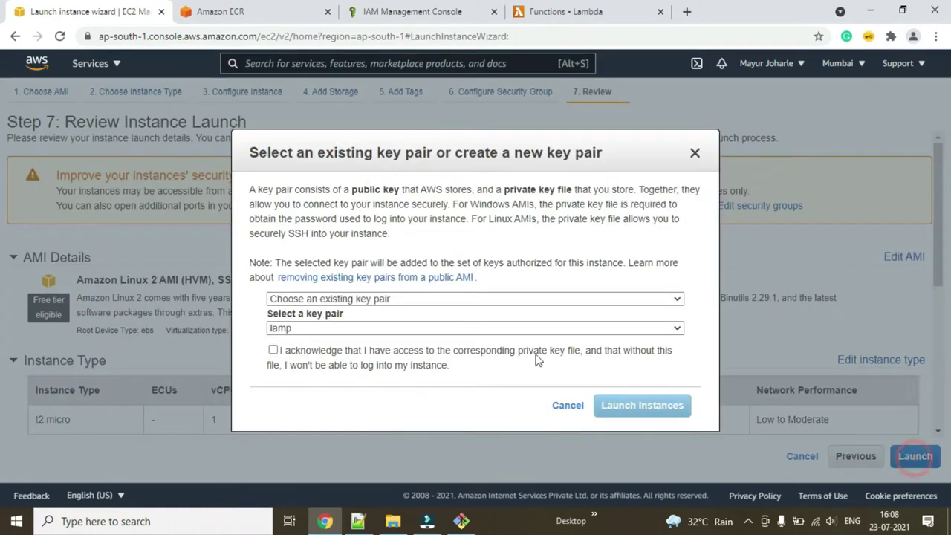
{"action": "left_click", "coordinate": [274, 349]}
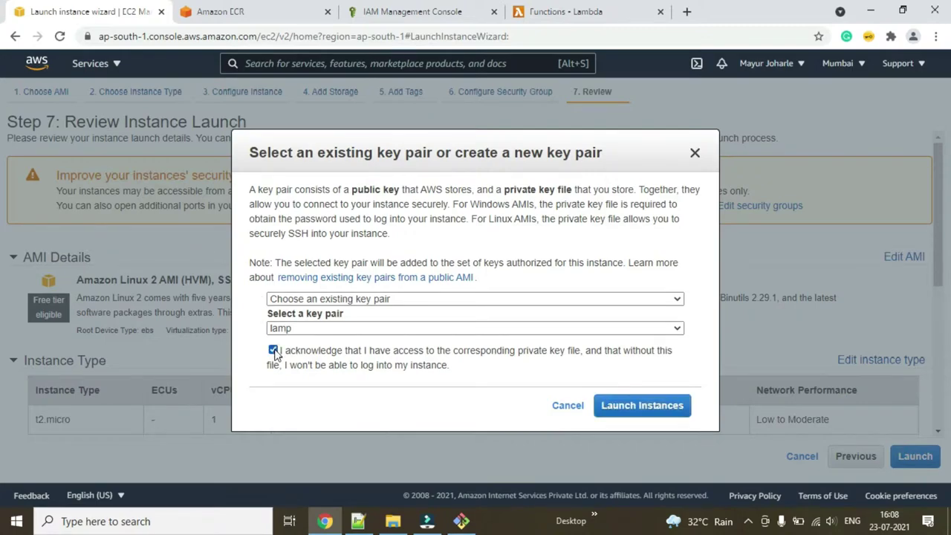
{"action": "left_click", "coordinate": [671, 413]}
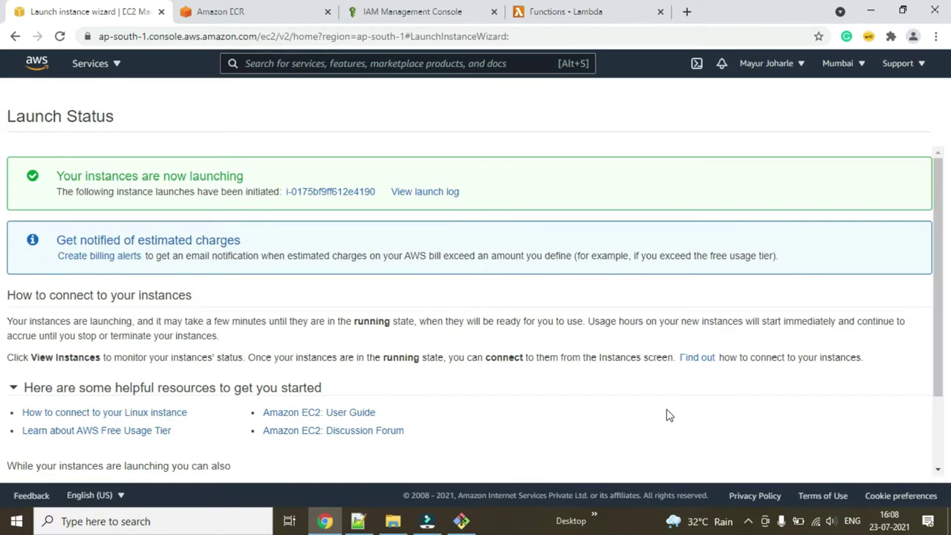
Open the launched instance in the instances list and copy the public IPv4 address of linux-docker.
{"action": "left_click", "coordinate": [339, 192]}
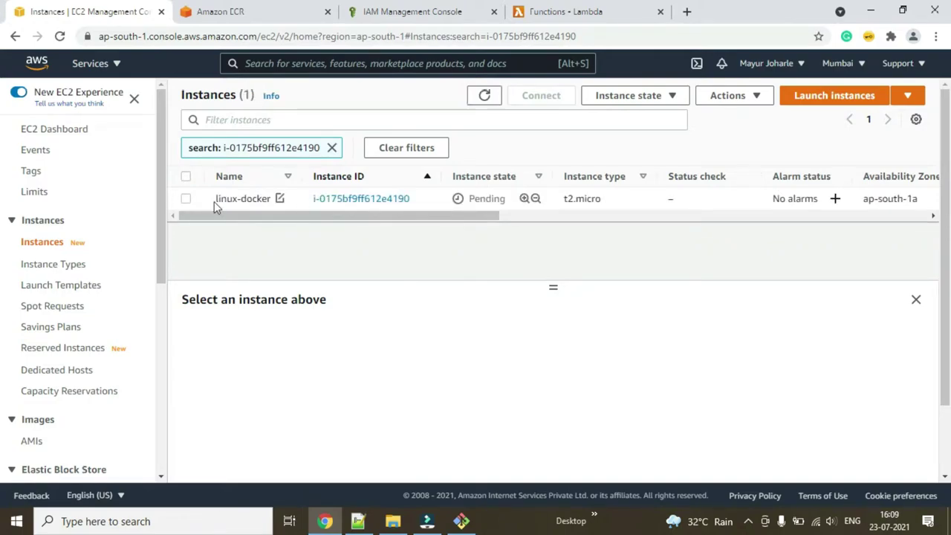
{"action": "left_click", "coordinate": [186, 198]}
{"action": "left_click", "coordinate": [442, 426]}
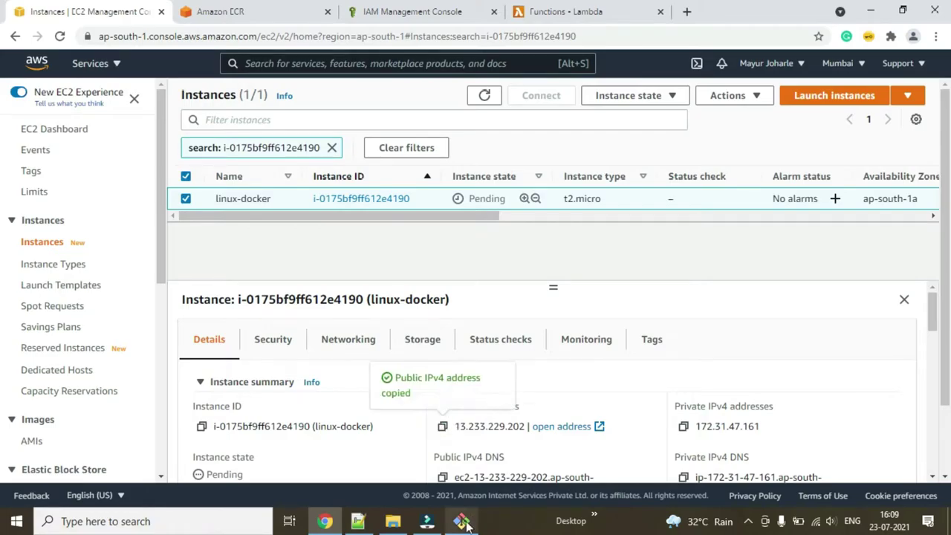
Switch to Git Bash and try to connect to the copied address over SSH as ec2-user with the lamp.pem key.
{"action": "left_click", "coordinate": [461, 520]}
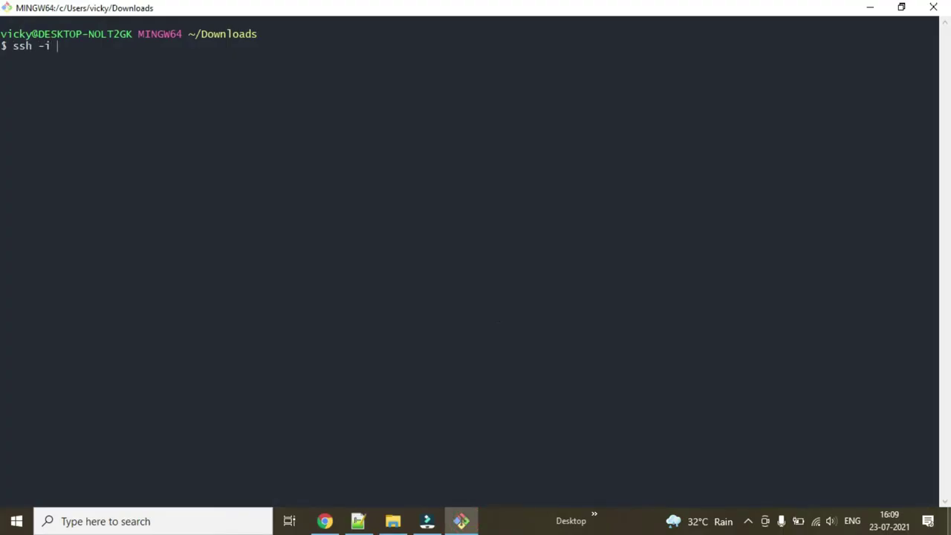
{"action": "type", "text": "ssh -i la"}
{"action": "key", "text": "Tab"}
{"action": "type", "text": "ec2-user"}
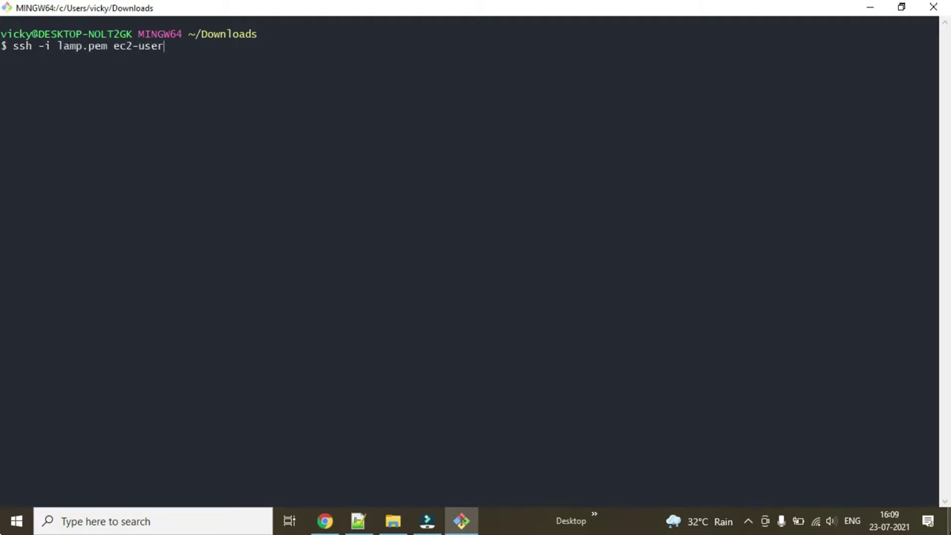
{"action": "type", "text": "@"}
{"action": "right_click", "coordinate": [176, 161]}
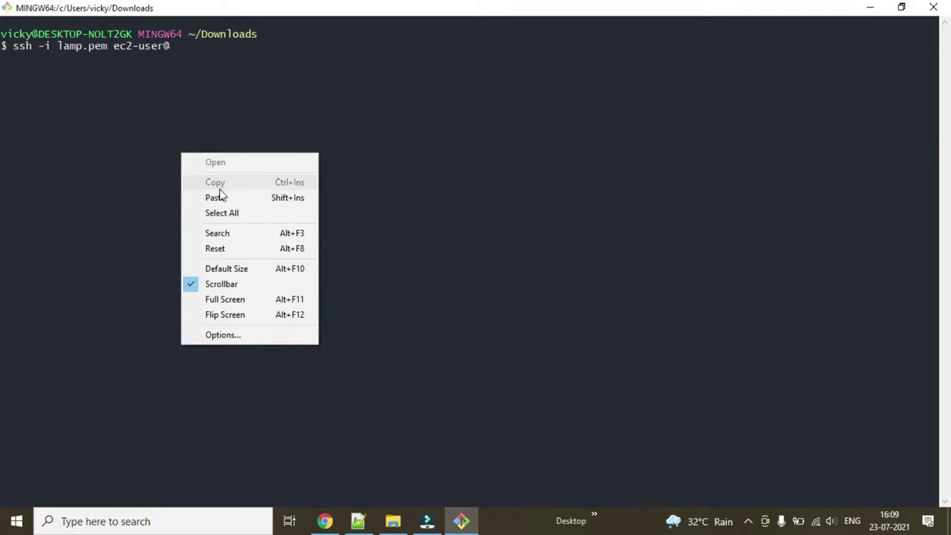
{"action": "left_click", "coordinate": [219, 193]}
{"action": "key", "text": "Return"}
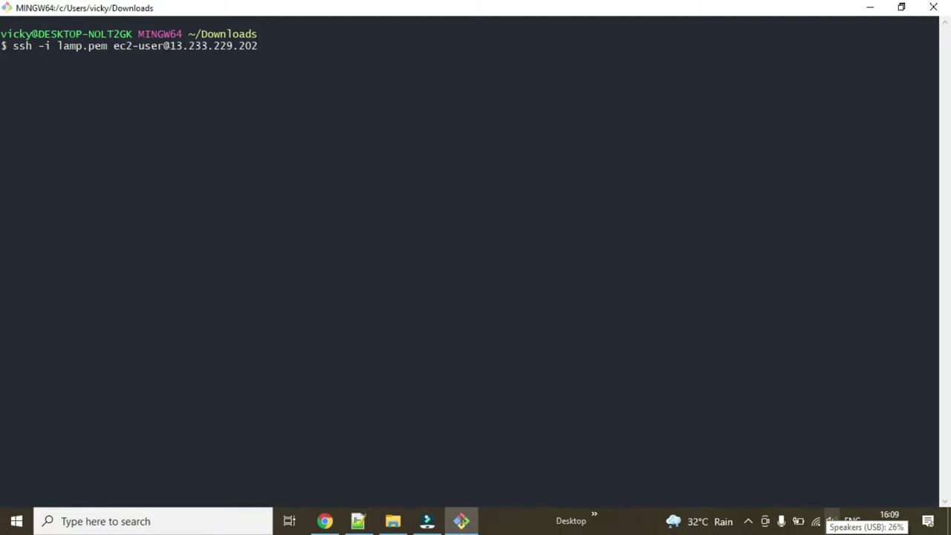
{"action": "key", "text": "Return"}
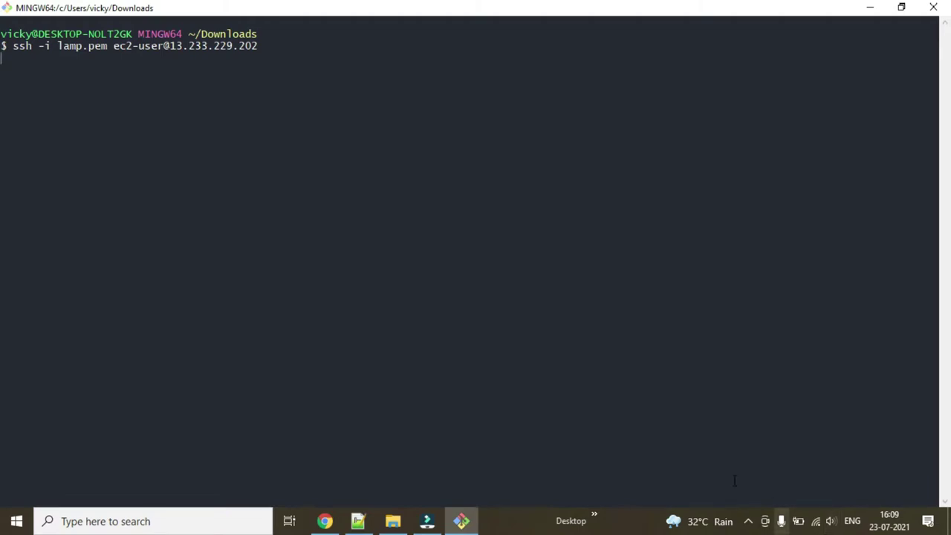
Check the state of the linux-docker instance in the EC2 console and return to the terminal prompt.
{"action": "left_click", "coordinate": [325, 521]}
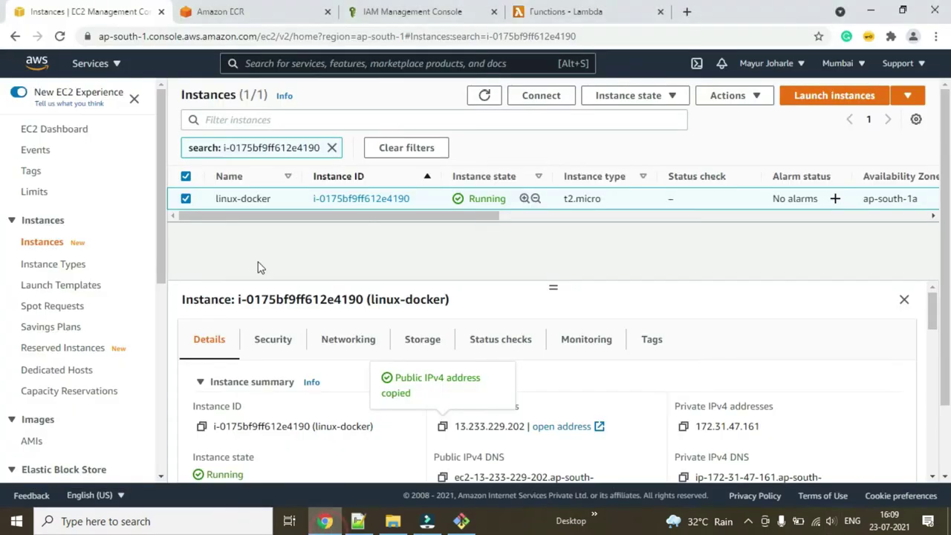
{"action": "left_click", "coordinate": [871, 11]}
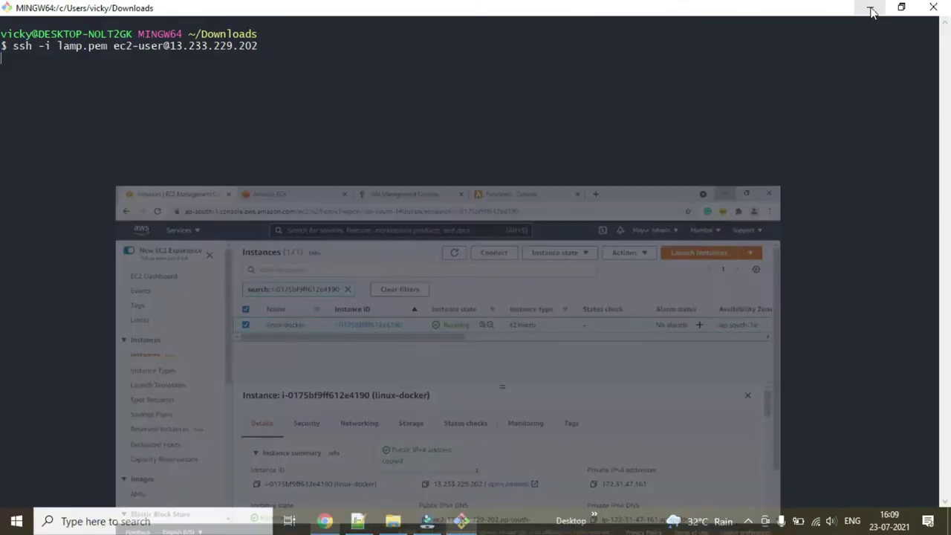
{"action": "key", "text": "Return"}
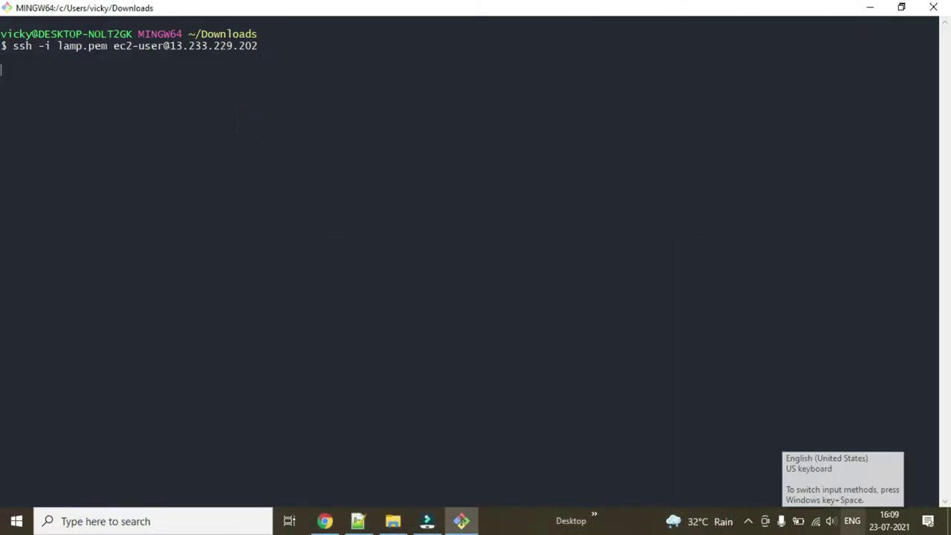
{"action": "left_click", "coordinate": [500, 310]}
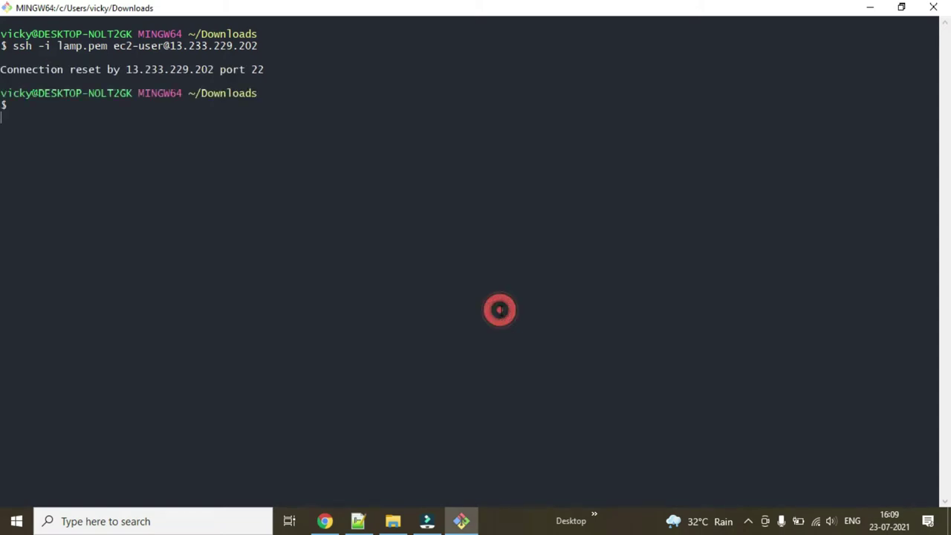
{"action": "key", "text": "Return"}
Rerun the SSH connection to the instance, accept the host key with yes, and clear the terminal.
{"action": "key", "text": "Up"}
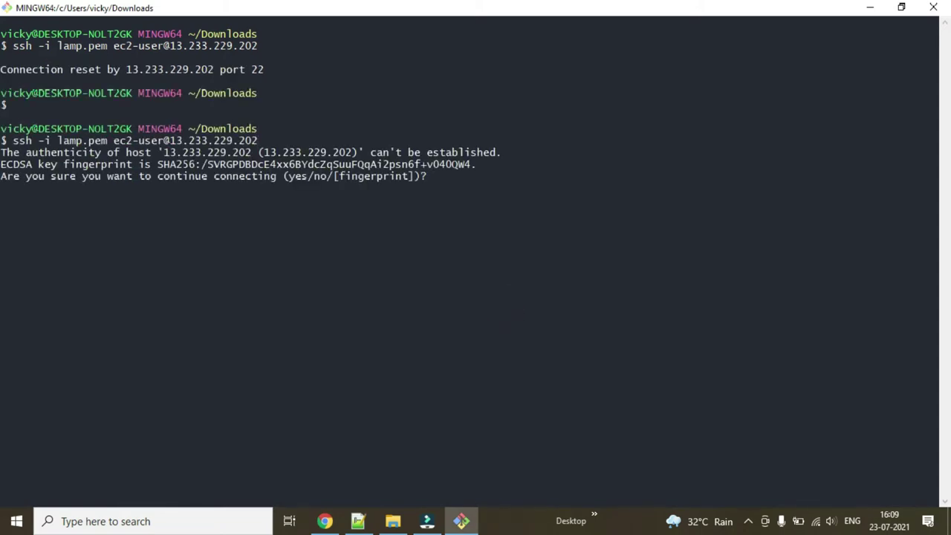
{"action": "type", "text": "yes"}
{"action": "key", "text": "Return"}
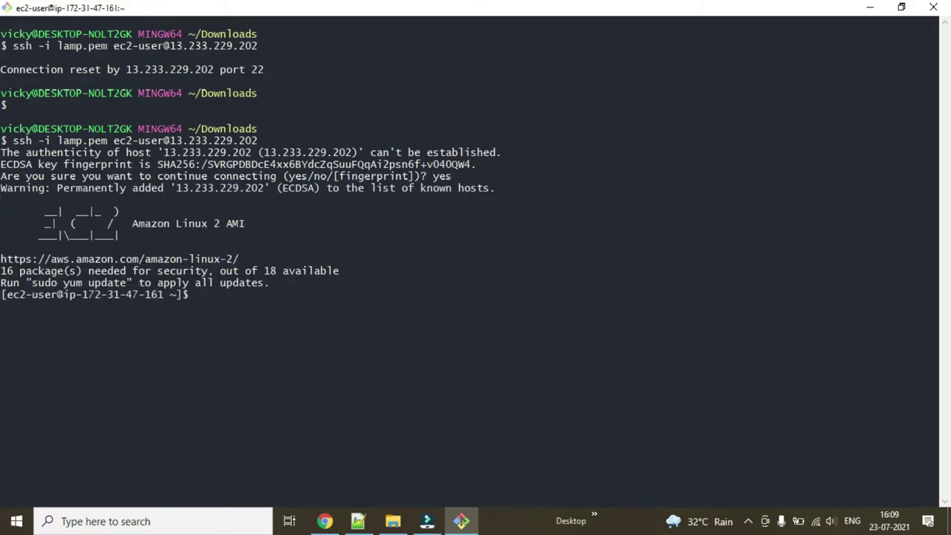
{"action": "key", "text": "ctrl+l"}
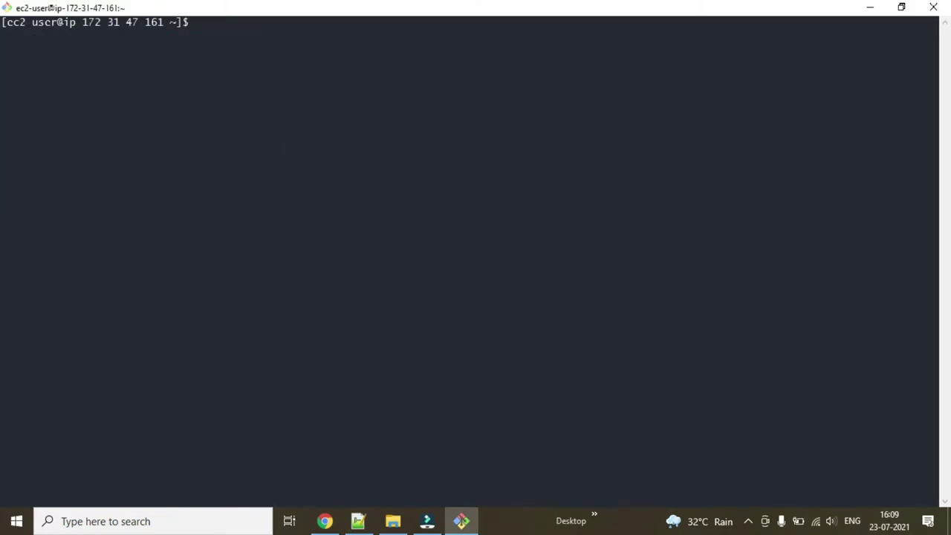
Switch to Notepad++ and review the Docker for Linux installation notes for Red Hat and Ubuntu.
{"action": "left_click", "coordinate": [353, 519]}
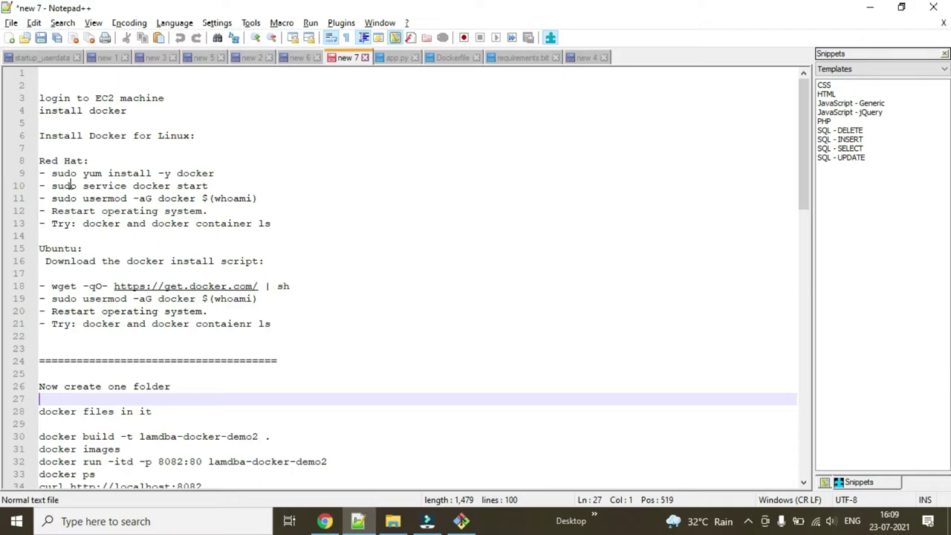
{"action": "left_click_drag", "start_coordinate": [39, 136], "coordinate": [184, 139]}
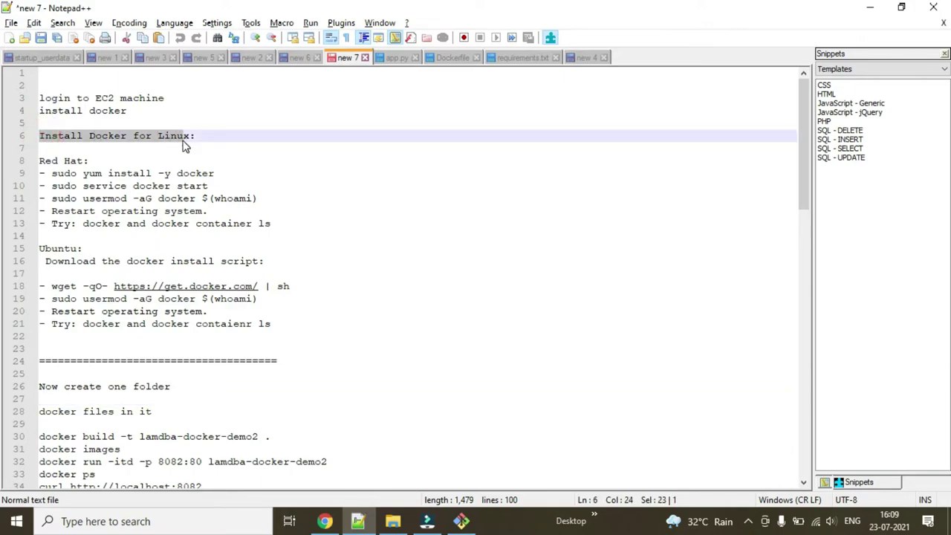
{"action": "left_click_drag", "start_coordinate": [40, 160], "coordinate": [96, 162]}
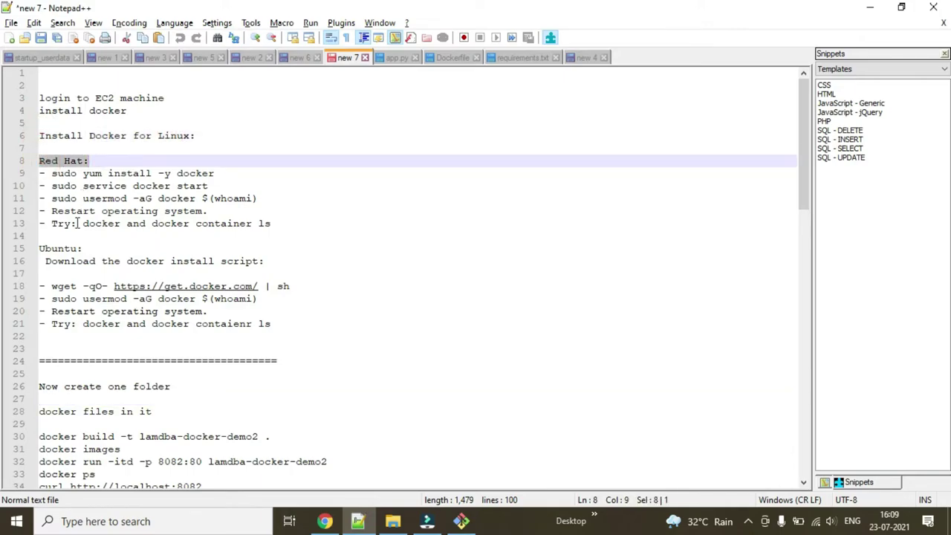
{"action": "left_click_drag", "start_coordinate": [83, 251], "coordinate": [45, 249]}
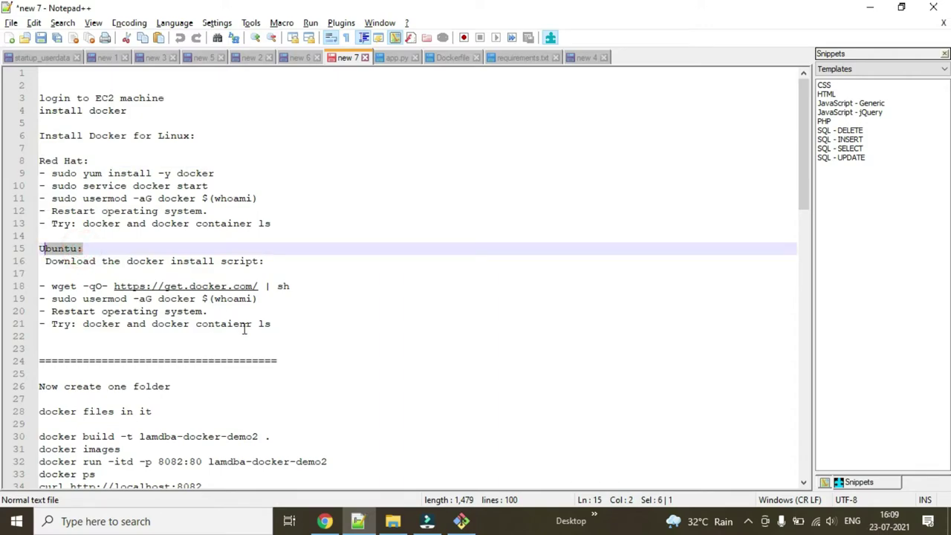
{"action": "left_click", "coordinate": [272, 223]}
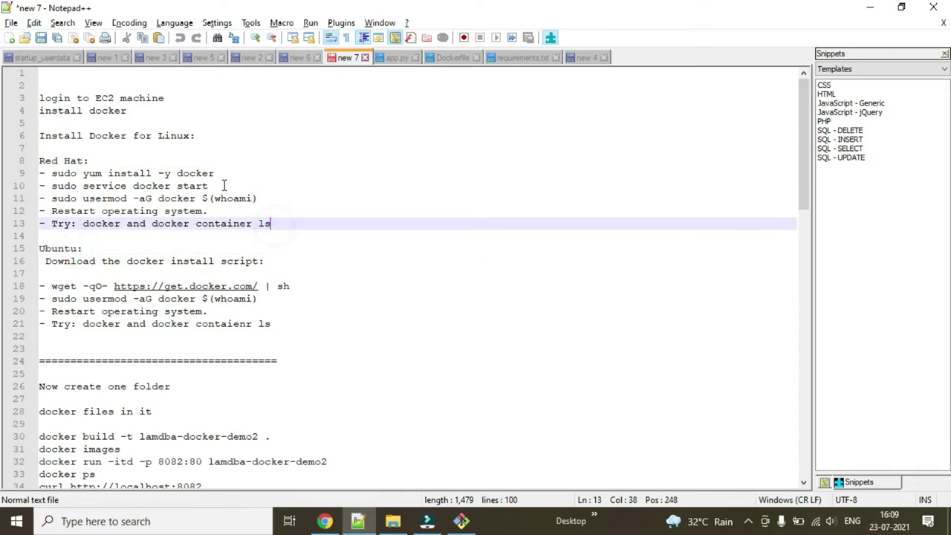
Copy the command "sudo yum install -y docker" from the Red Hat notes and run it in the SSH session.
{"action": "left_click_drag", "start_coordinate": [215, 173], "coordinate": [240, 176]}
{"action": "key", "text": "ctrl+c"}
{"action": "key", "text": "alt+Tab"}
{"action": "right_click", "coordinate": [217, 131]}
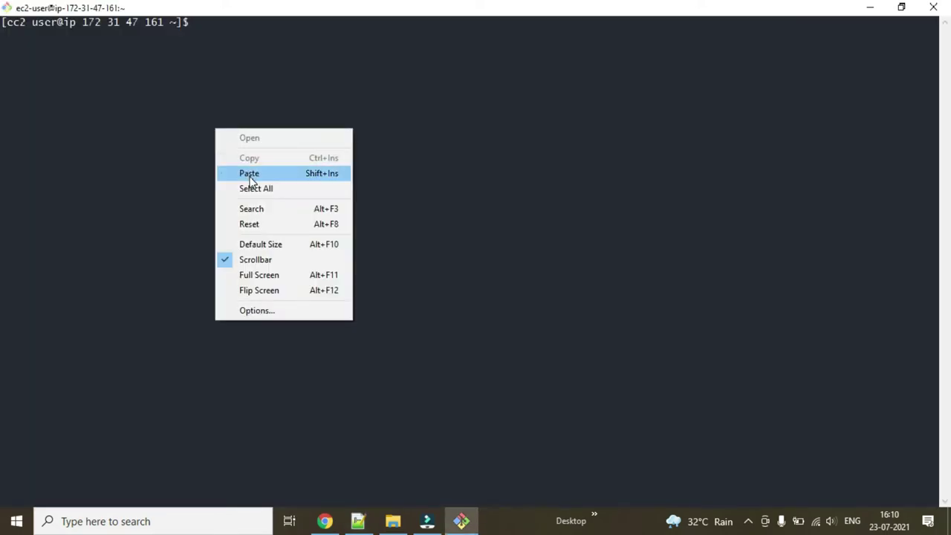
{"action": "left_click", "coordinate": [250, 175]}
{"action": "key", "text": "Return"}
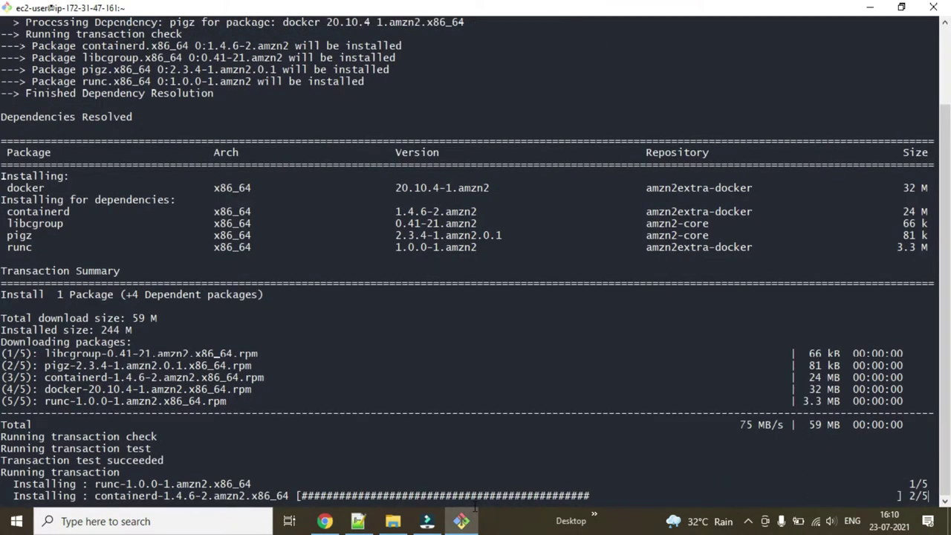
Copy the command "sudo service docker start" from the Red Hat notes and run it in the SSH session.
{"action": "key", "text": "alt+Tab"}
{"action": "left_click_drag", "start_coordinate": [52, 185], "coordinate": [216, 186]}
{"action": "key", "text": "ctrl+c"}
{"action": "key", "text": "alt+Tab"}
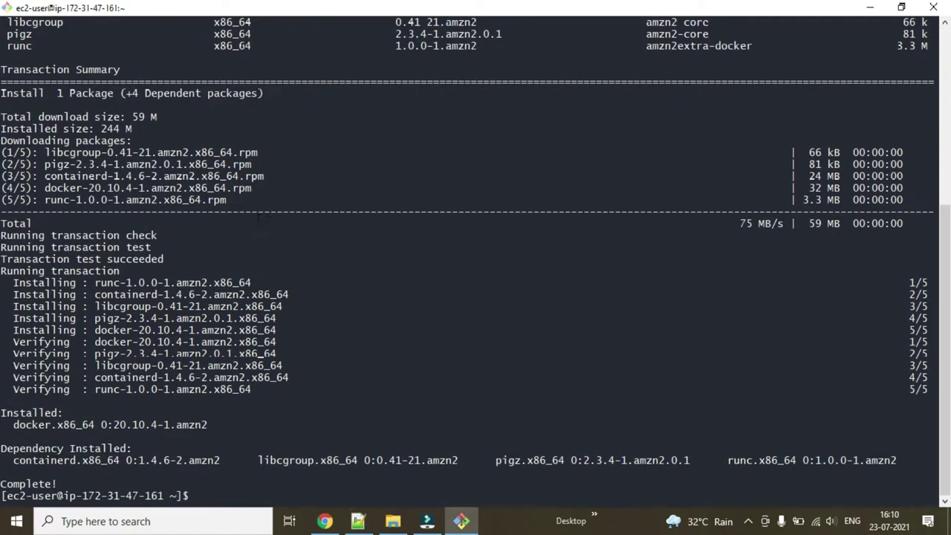
{"action": "right_click", "coordinate": [258, 218]}
{"action": "left_click", "coordinate": [291, 262]}
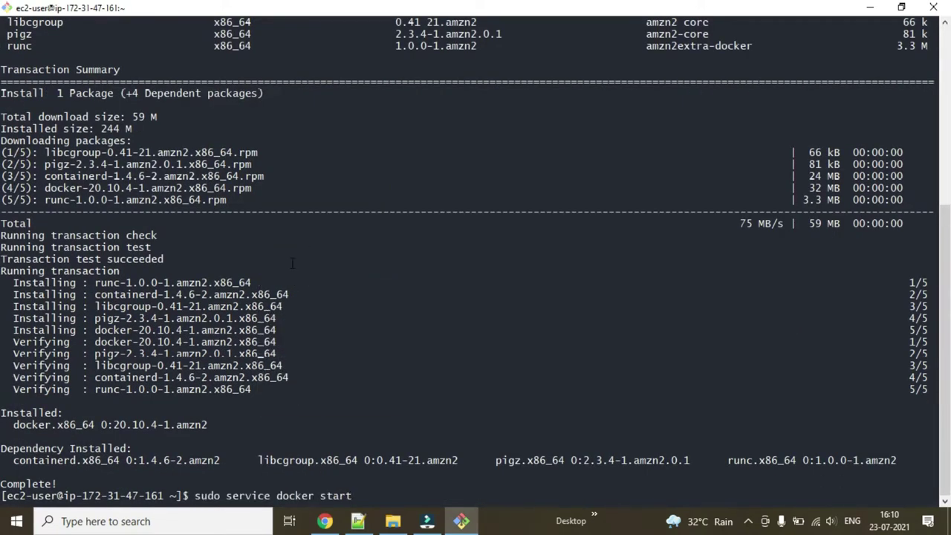
{"action": "key", "text": "Return"}
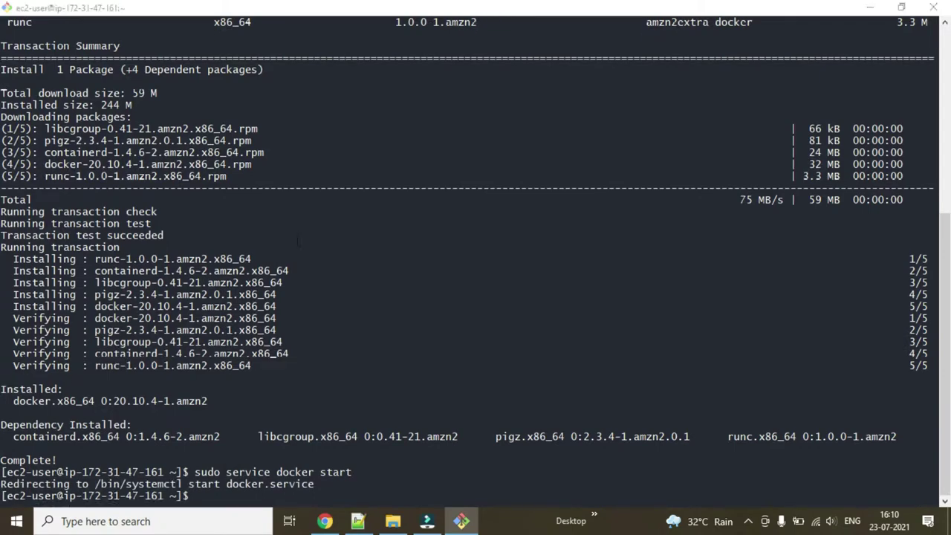
Run "sudo service docker status" in the SSH session and check the Docker service's active state.
{"action": "key", "text": "alt+Tab"}
{"action": "key", "text": "alt+Tab"}
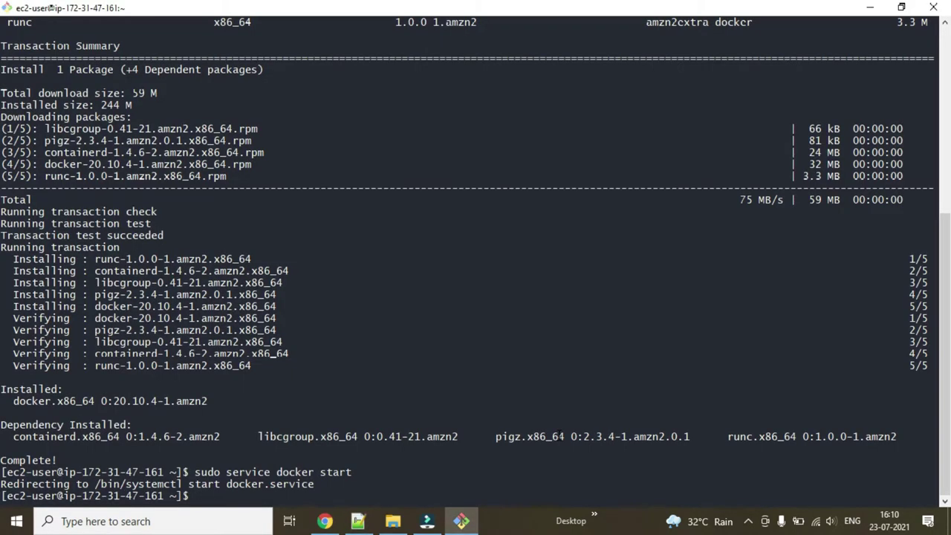
{"action": "key", "text": "Up"}
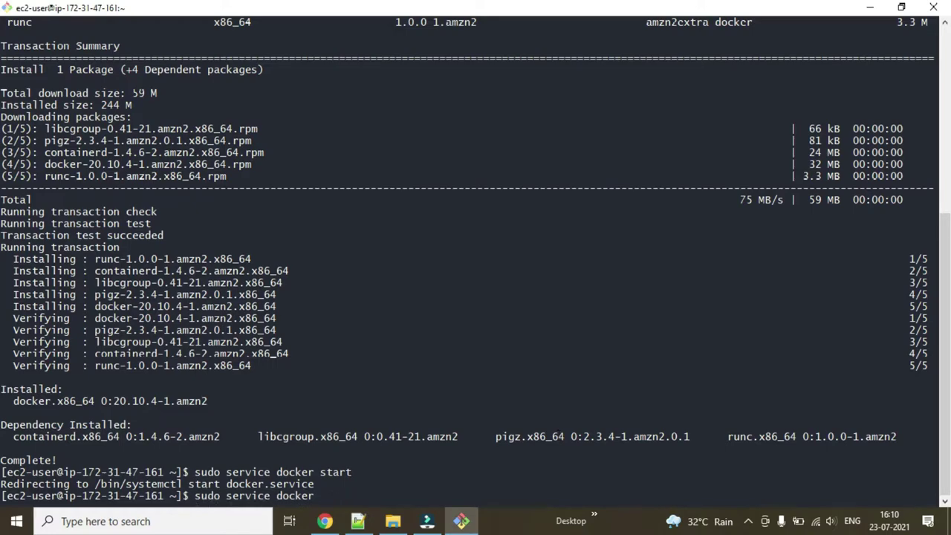
{"action": "type", "text": "status"}
{"action": "key", "text": "Return"}
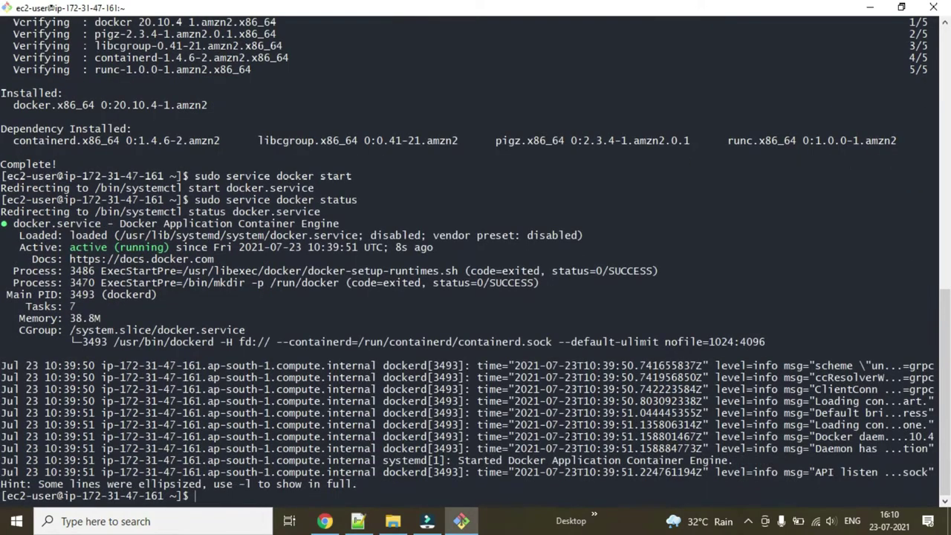
{"action": "left_click_drag", "start_coordinate": [71, 247], "coordinate": [169, 247]}
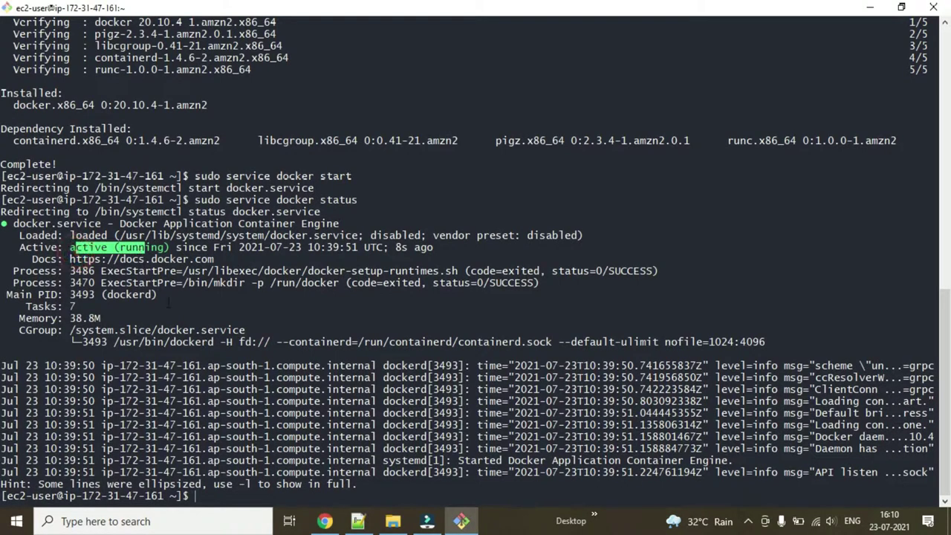
{"action": "left_click", "coordinate": [178, 317]}
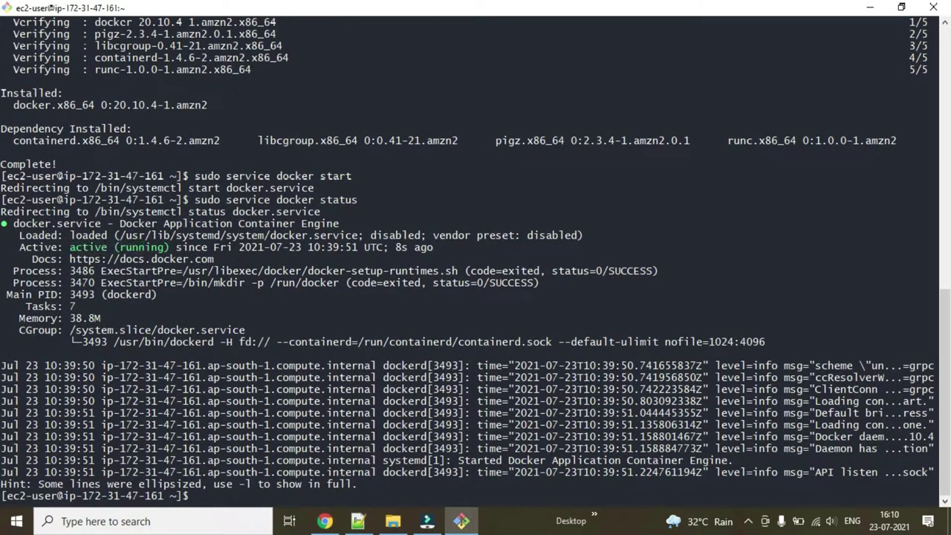
Copy the command "sudo usermod -aG docker $(whoami)" from the Red Hat notes in Notepad++ and run it in the SSH session.
{"action": "key", "text": "alt+Tab"}
{"action": "left_click_drag", "start_coordinate": [53, 200], "coordinate": [259, 210]}
{"action": "key", "text": "ctrl+c"}
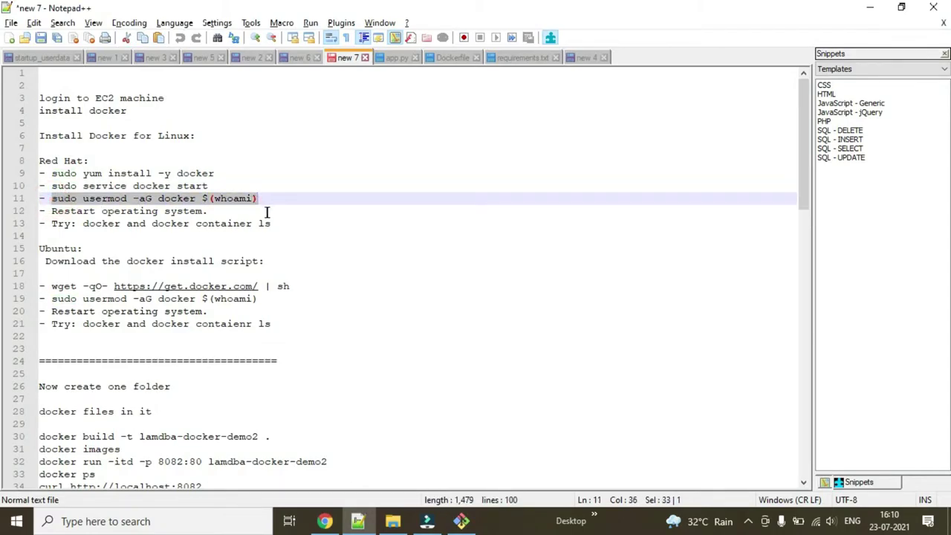
{"action": "key", "text": "alt+Tab"}
{"action": "right_click", "coordinate": [263, 110]}
{"action": "left_click", "coordinate": [290, 159]}
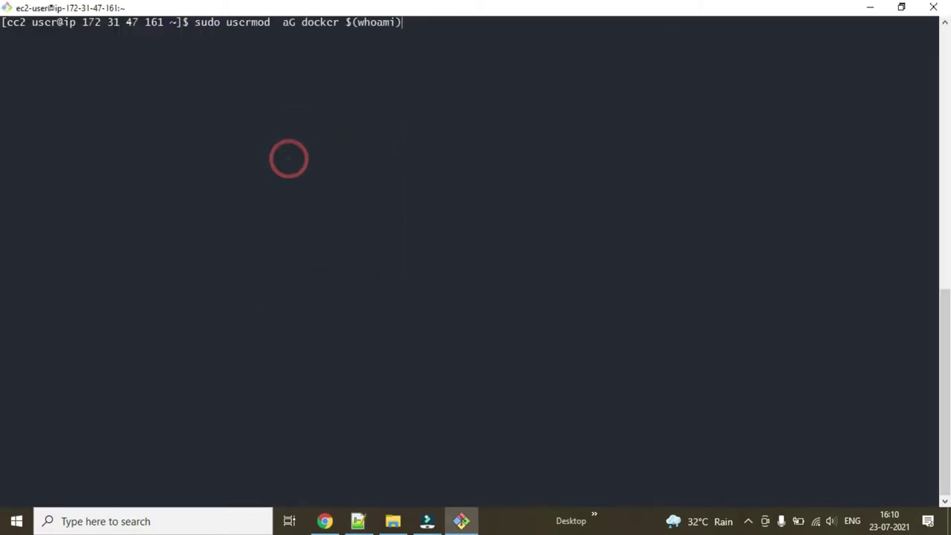
{"action": "key", "text": "Return"}
Exit the SSH session and reconnect to the instance with the previous ssh command using lamp.pem.
{"action": "key", "text": "alt+Tab"}
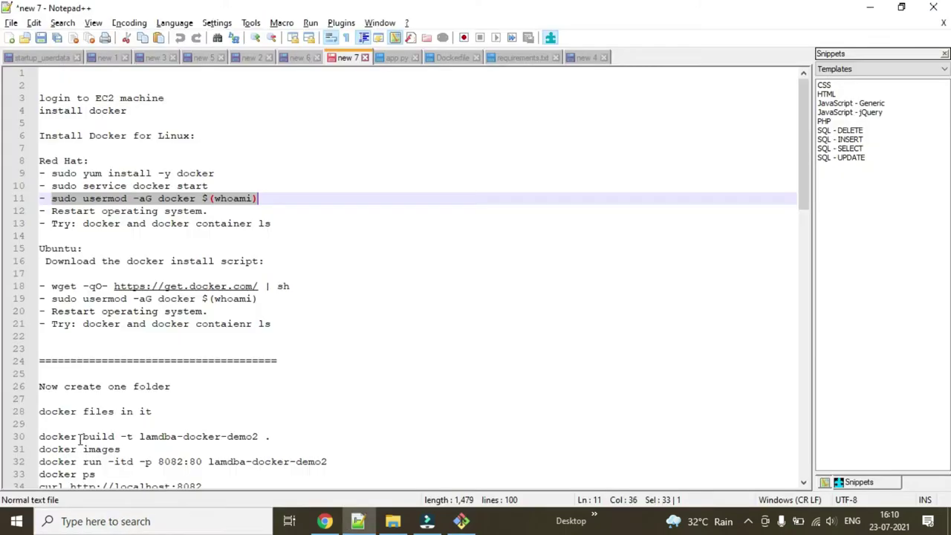
{"action": "key", "text": "alt+Tab"}
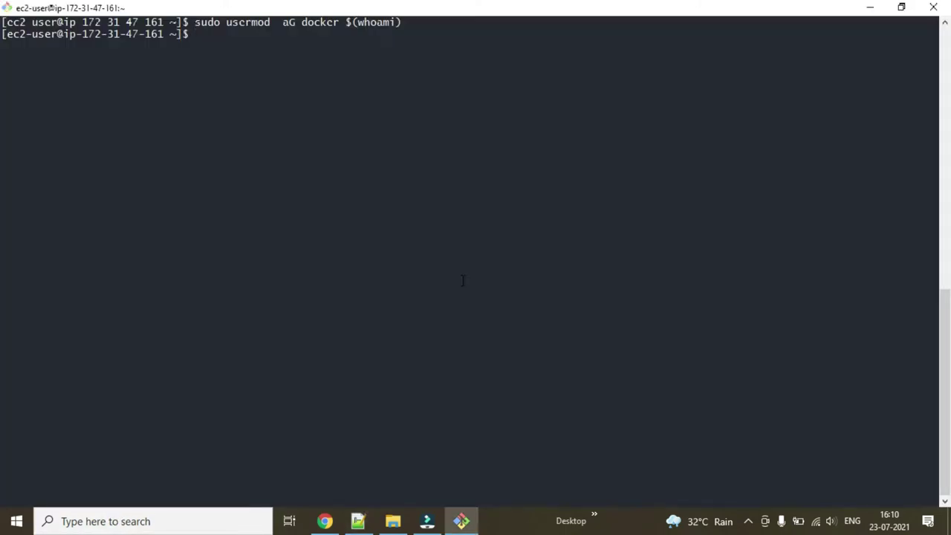
{"action": "type", "text": "exit"}
{"action": "key", "text": "Return"}
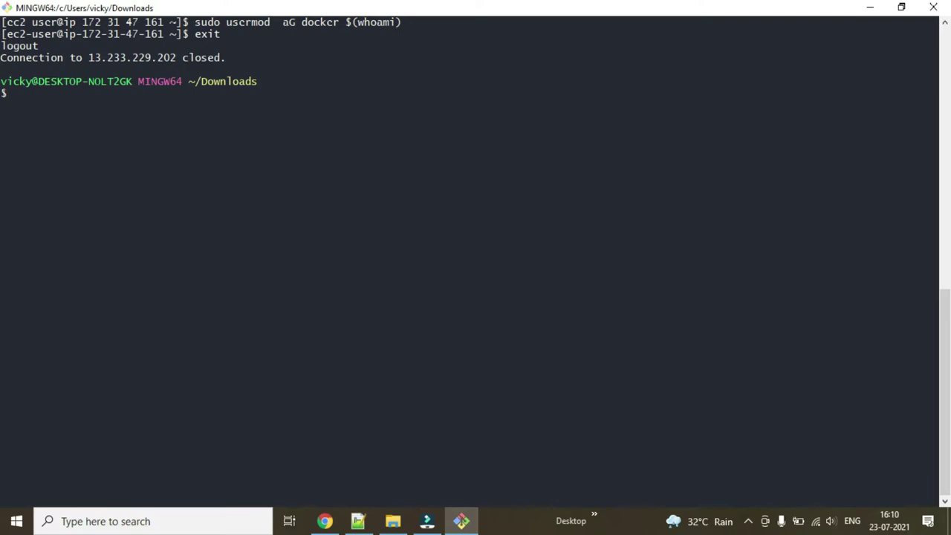
{"action": "key", "text": "Up"}
{"action": "key", "text": "Return"}
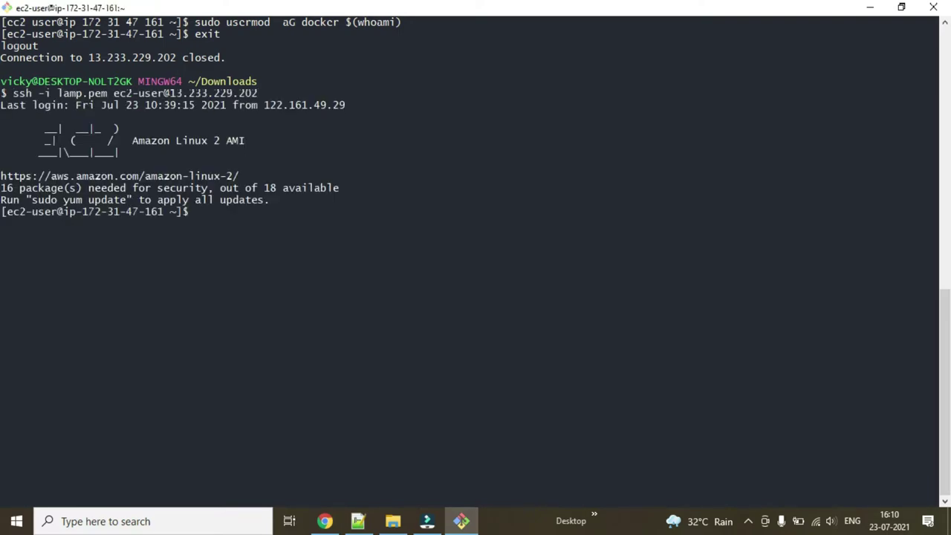
Run "docker ls" and "docker info" to check Docker access, and clear the terminal.
{"action": "type", "text": "docker ls"}
{"action": "key", "text": "Return"}
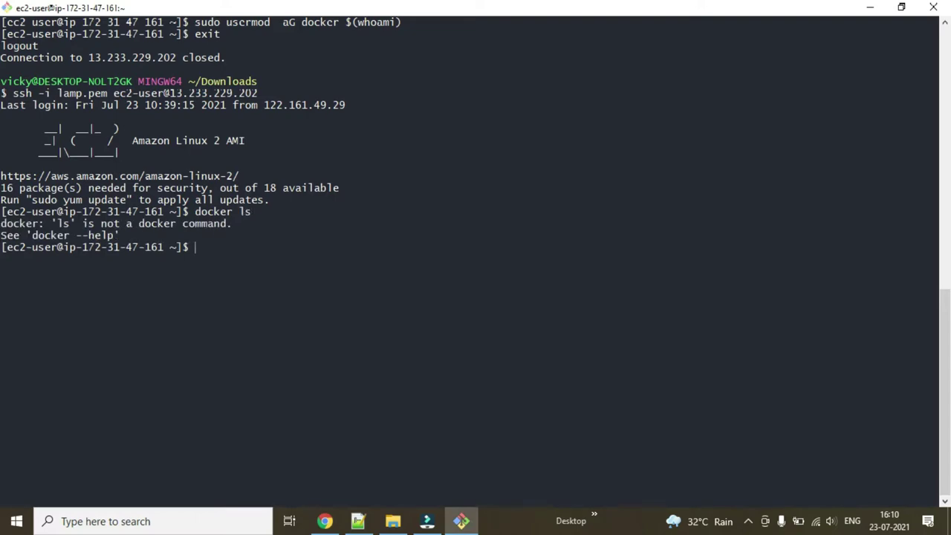
{"action": "type", "text": "docker info"}
{"action": "key", "text": "Return"}
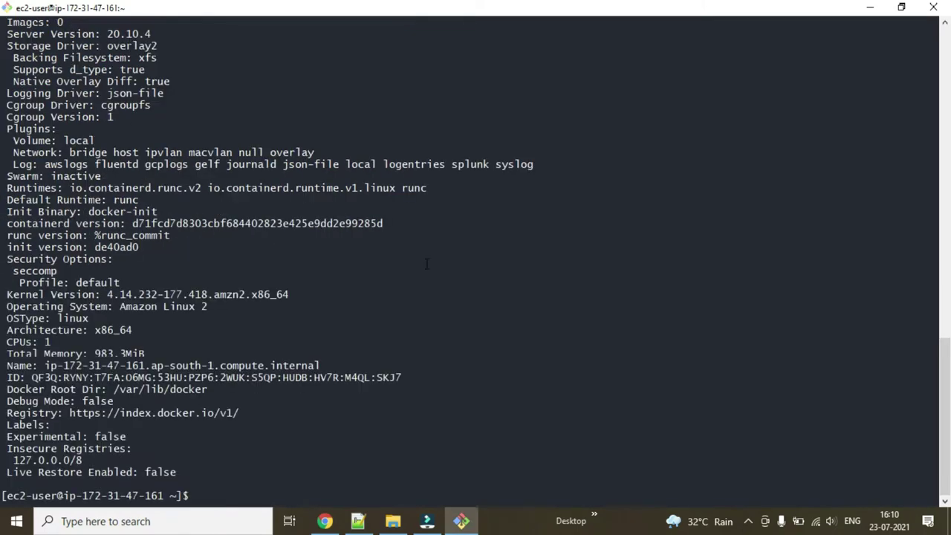
{"action": "key", "text": "ctrl+l"}
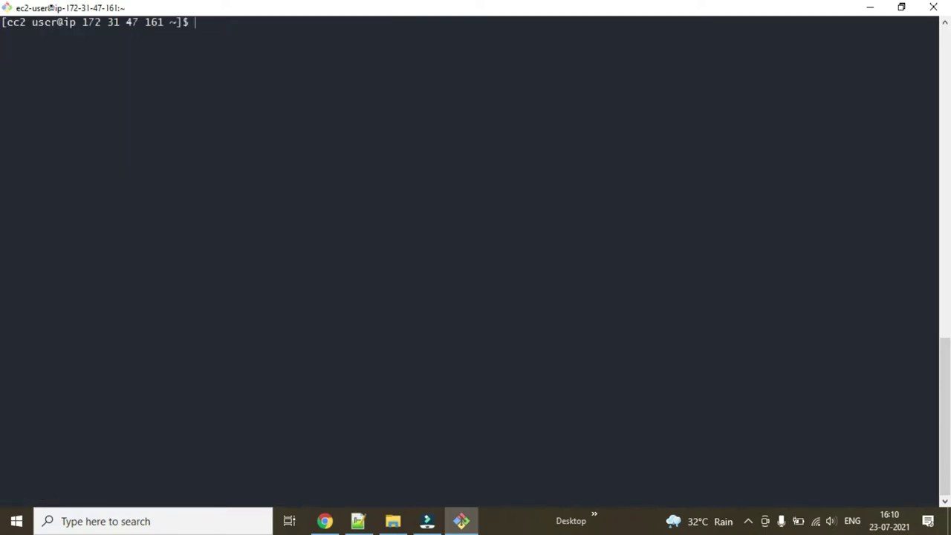
Switch to Chrome and open the summary page of the listed user in the IAM console.
{"action": "left_click", "coordinate": [325, 521]}
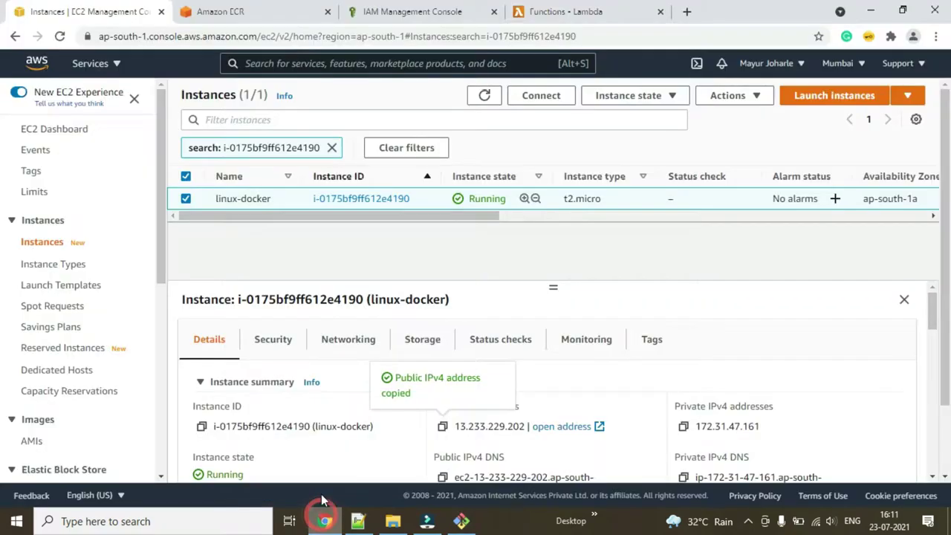
{"action": "left_click", "coordinate": [388, 15]}
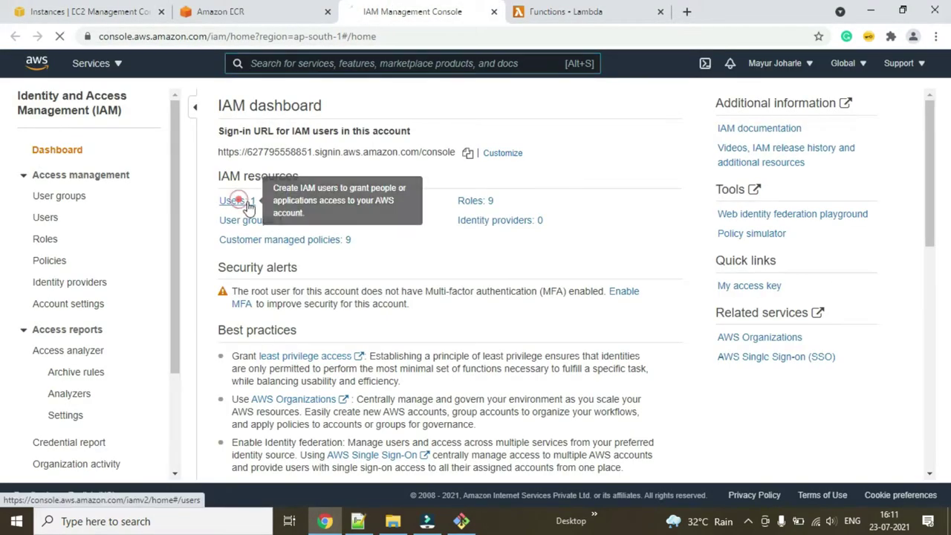
{"action": "left_click", "coordinate": [242, 205]}
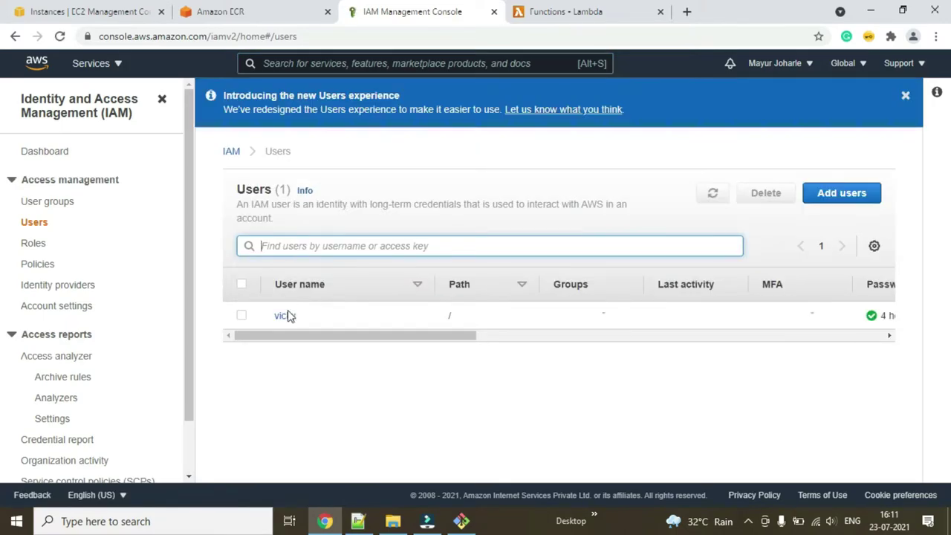
{"action": "left_click", "coordinate": [285, 316]}
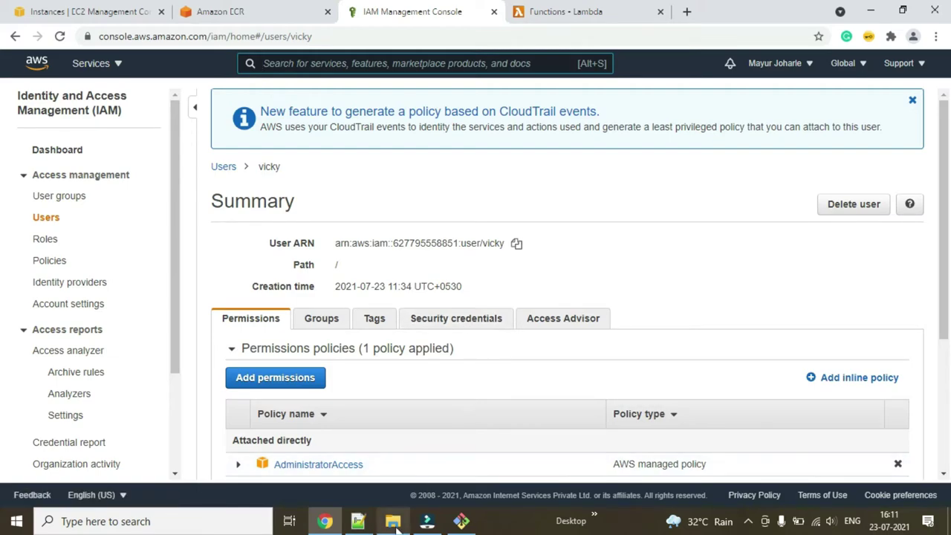
Open new_user_credentials.csv from the Downloads folder in Excel and maximize its window.
{"action": "left_click", "coordinate": [394, 523]}
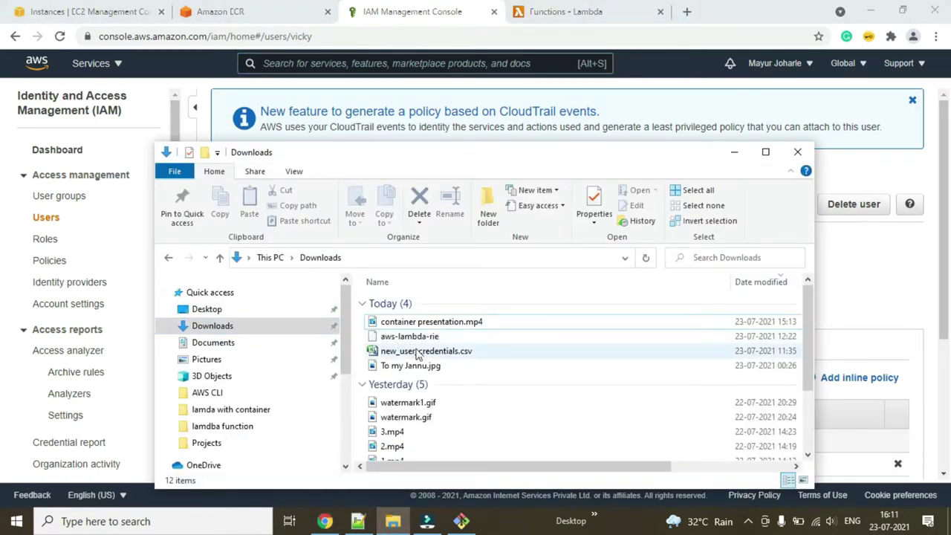
{"action": "left_click", "coordinate": [413, 353]}
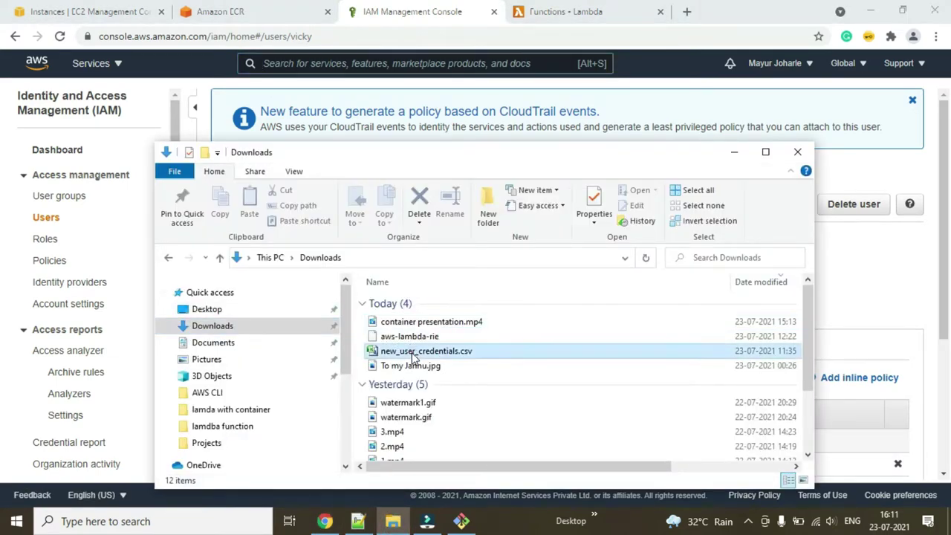
{"action": "left_click", "coordinate": [735, 151]}
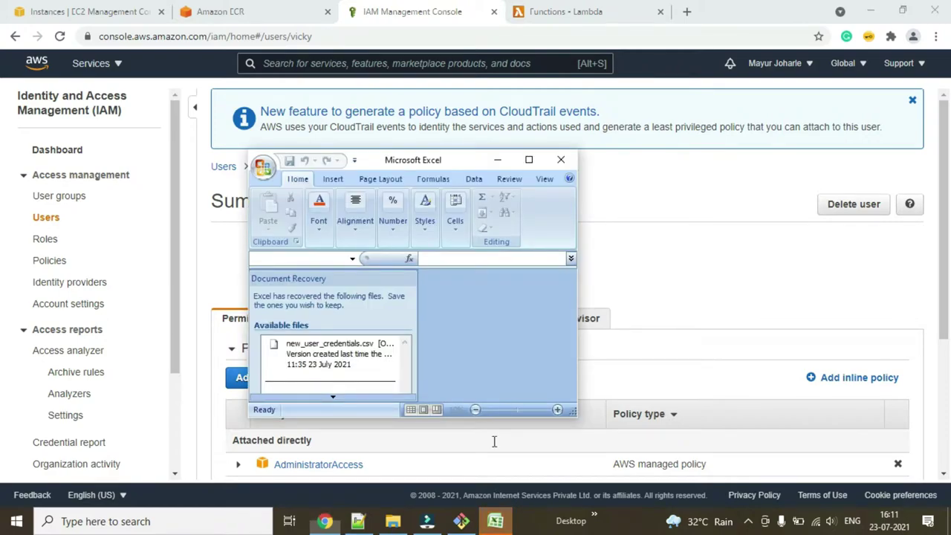
{"action": "left_click", "coordinate": [529, 159]}
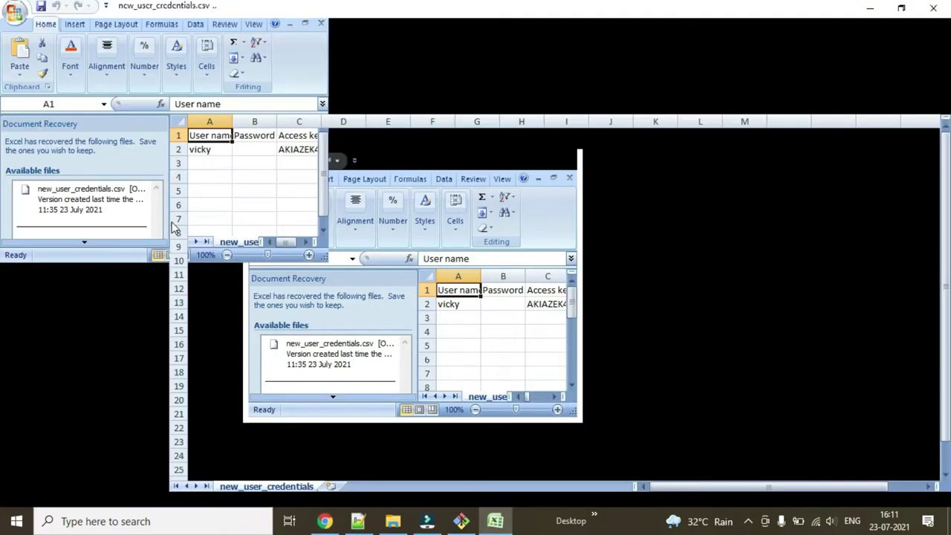
{"action": "left_click", "coordinate": [148, 477]}
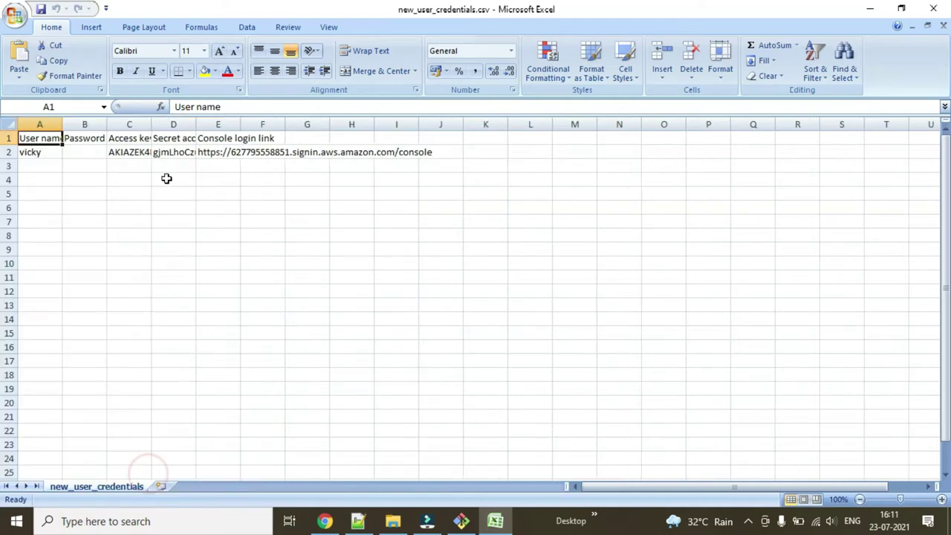
Copy the access key ID from the credentials sheet, run "aws configure" in the SSH session, and enter it as the AWS Access Key ID.
{"action": "left_click", "coordinate": [130, 152]}
{"action": "key", "text": "ctrl+c"}
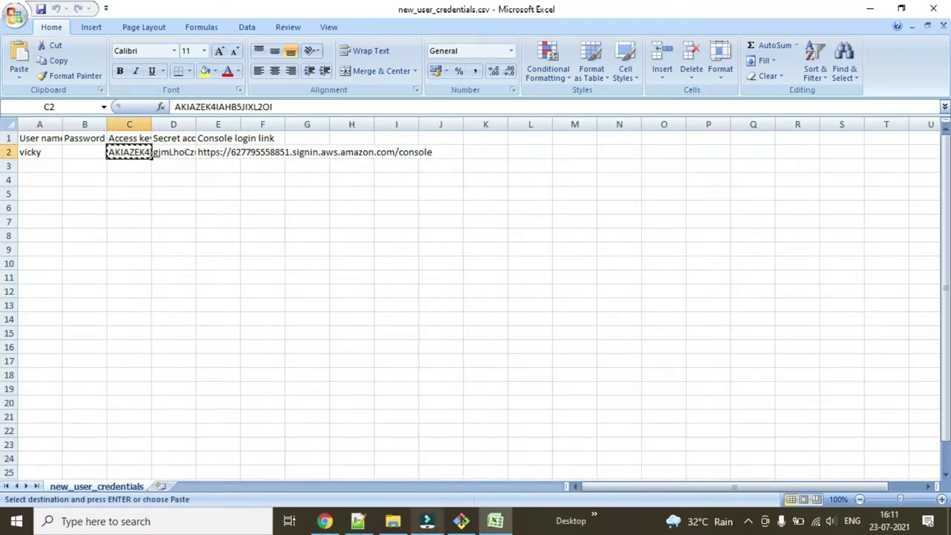
{"action": "left_click", "coordinate": [464, 522]}
{"action": "type", "text": "aws "}
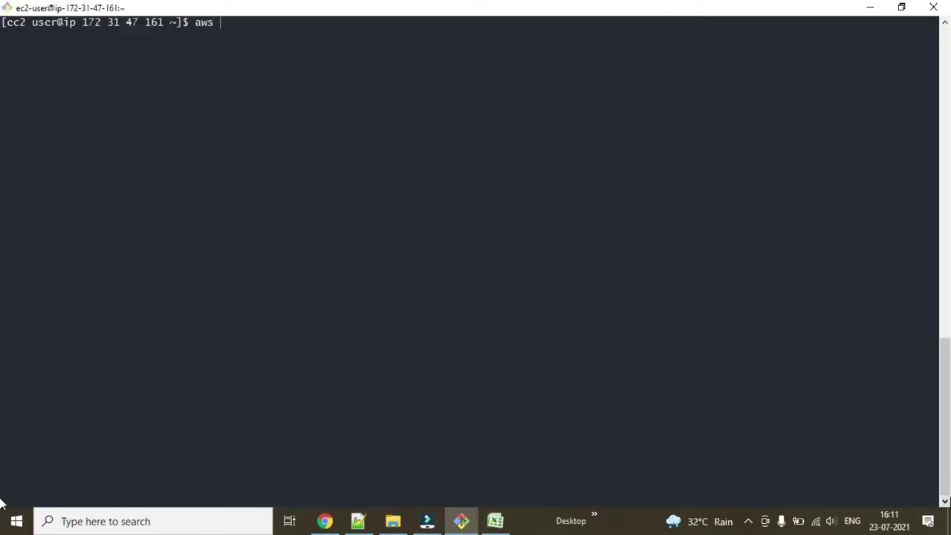
{"action": "type", "text": "configure"}
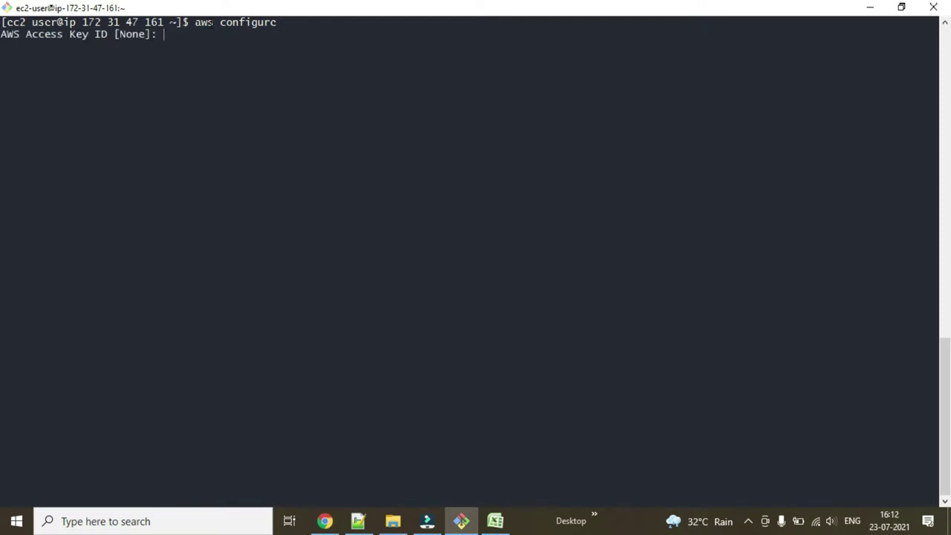
{"action": "right_click", "coordinate": [191, 47]}
{"action": "left_click", "coordinate": [215, 92]}
{"action": "key", "text": "Return"}
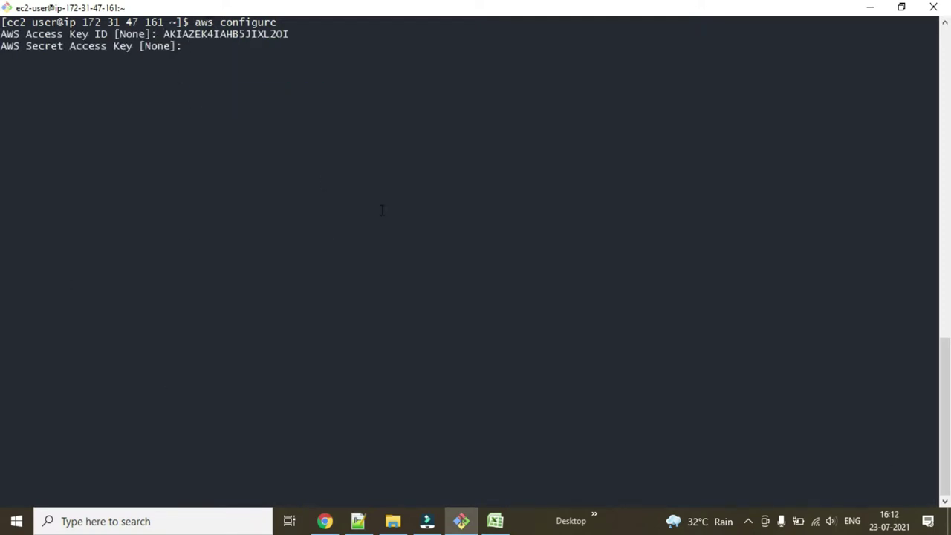
Copy the secret access key from the credentials sheet in Excel and enter it as the AWS Secret Access Key in the SSH session.
{"action": "key", "text": "alt+Tab"}
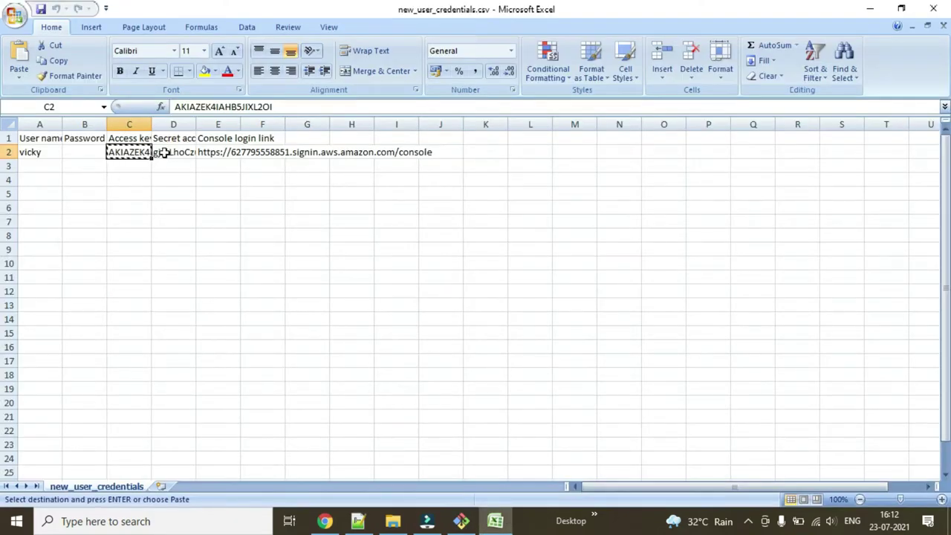
{"action": "left_click", "coordinate": [173, 157]}
{"action": "key", "text": "ctrl+c"}
{"action": "key", "text": "alt+Tab"}
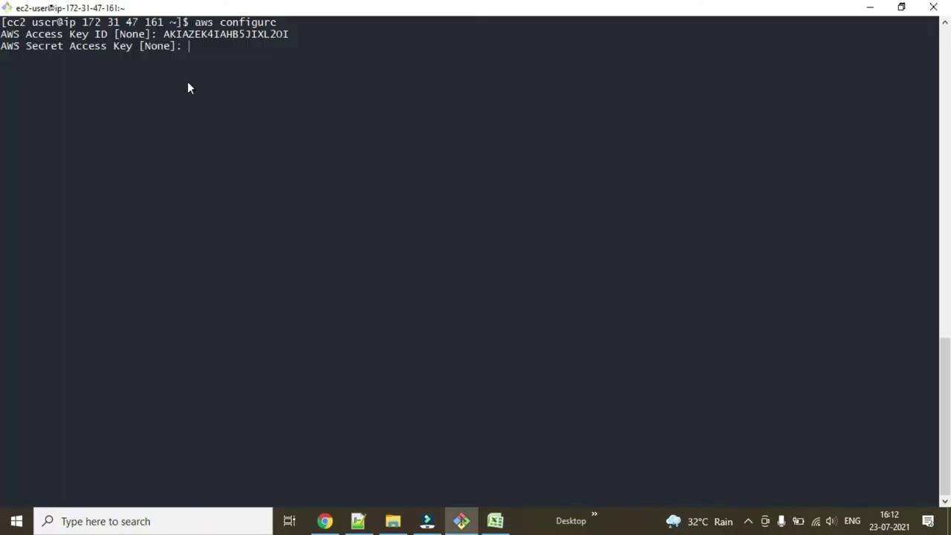
{"action": "right_click", "coordinate": [188, 82]}
{"action": "left_click", "coordinate": [222, 128]}
{"action": "key", "text": "Return"}
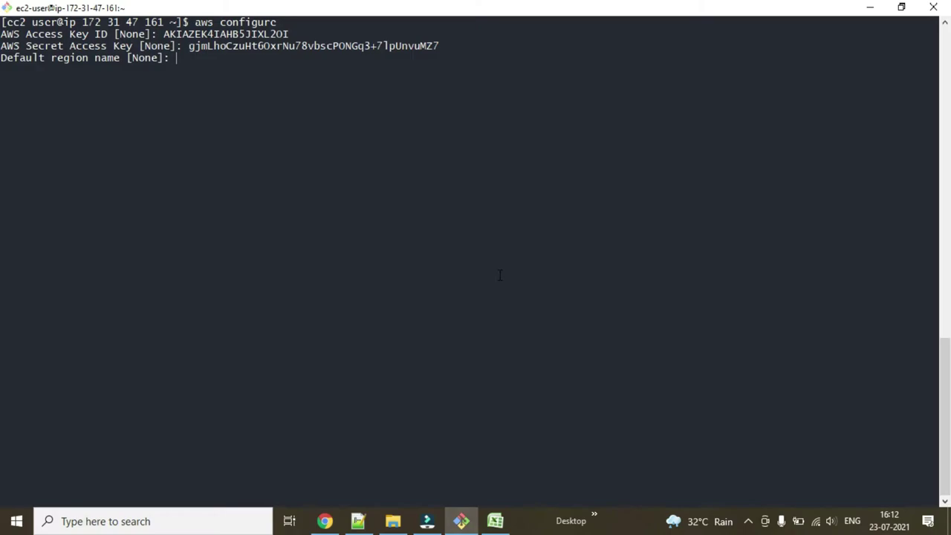
Copy the region ap-south-1 from the Amazon ECR page address in Chrome and enter it as the default region name in the SSH session.
{"action": "key", "text": "alt+Tab"}
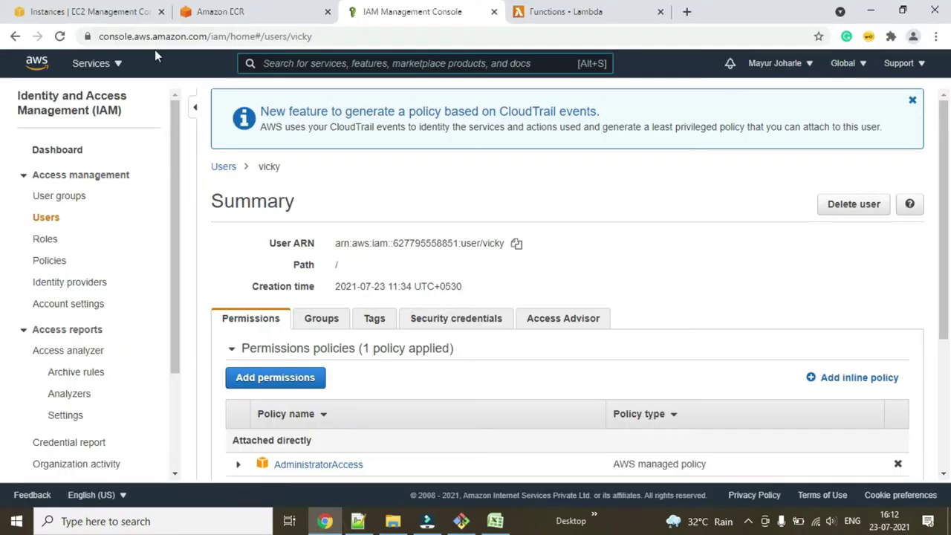
{"action": "left_click", "coordinate": [238, 12]}
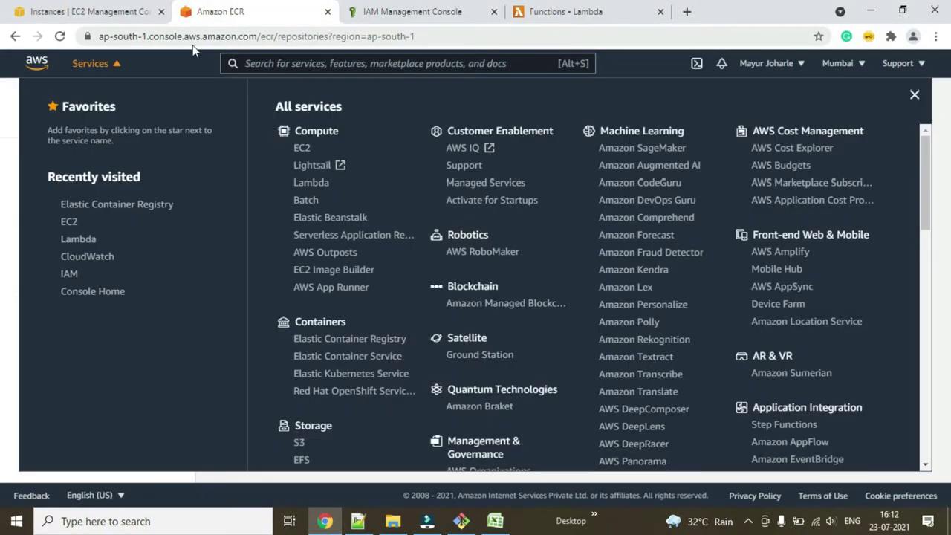
{"action": "left_click", "coordinate": [104, 36]}
{"action": "left_click_drag", "start_coordinate": [131, 37], "coordinate": [178, 37]}
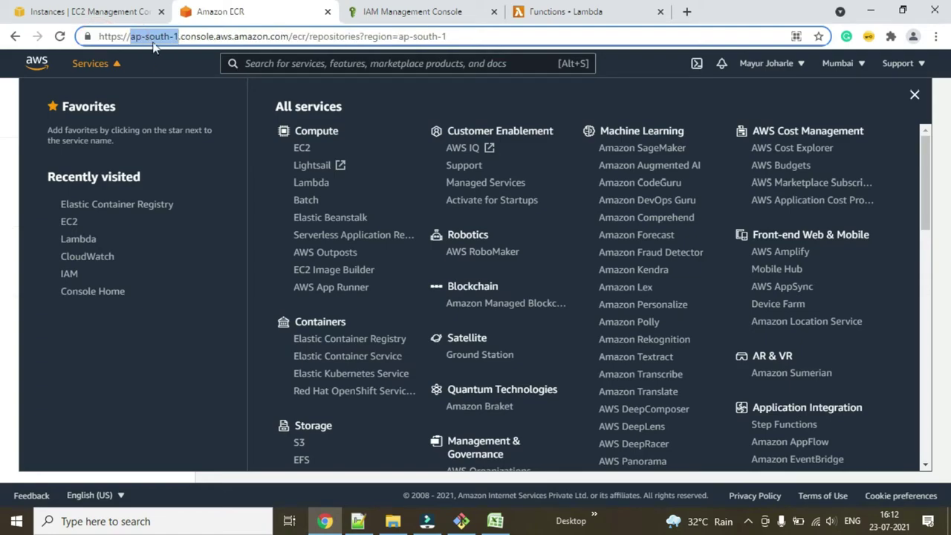
{"action": "key", "text": "ctrl+c"}
{"action": "key", "text": "alt+Tab"}
{"action": "right_click", "coordinate": [198, 97]}
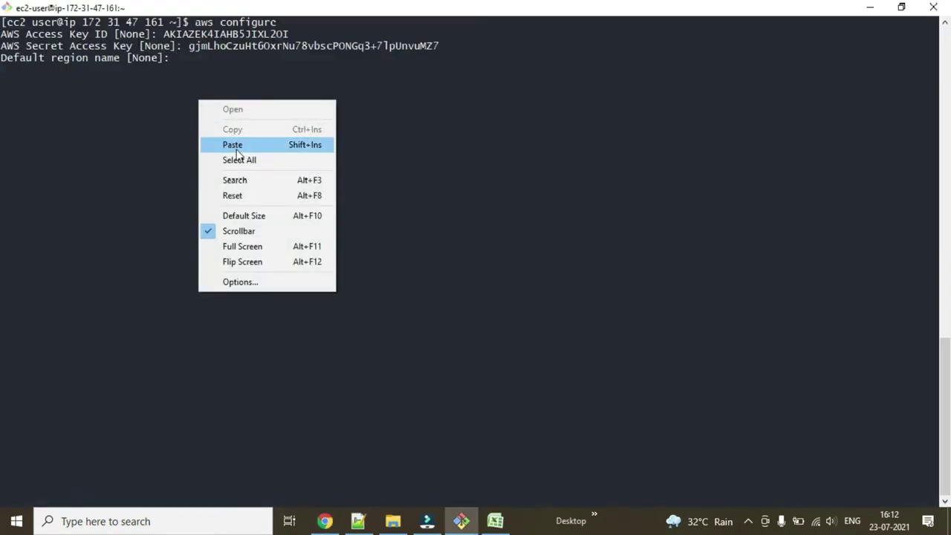
{"action": "left_click", "coordinate": [234, 146]}
{"action": "key", "text": "Return"}
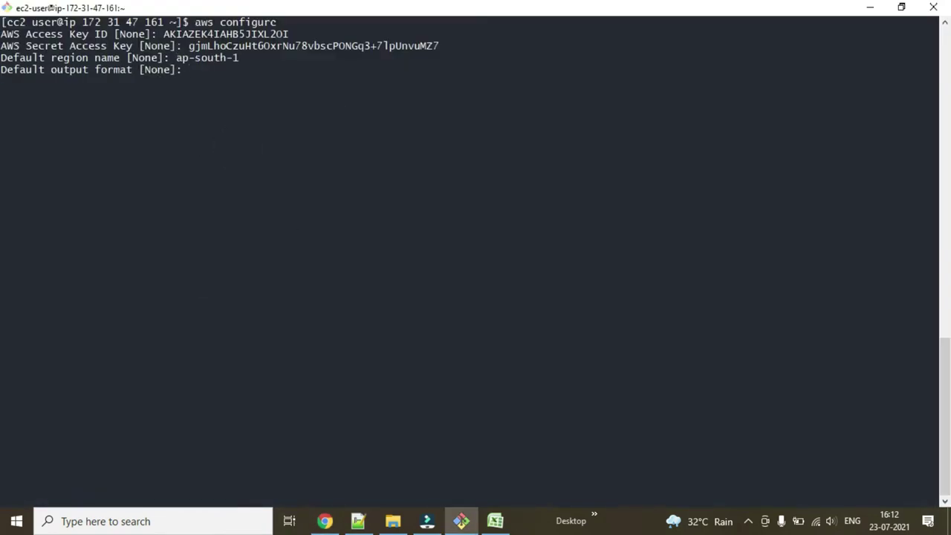
Leave the default output format blank to finish the AWS configuration, and test it with "aws s3 ls" before clearing the terminal.
{"action": "key", "text": "Return"}
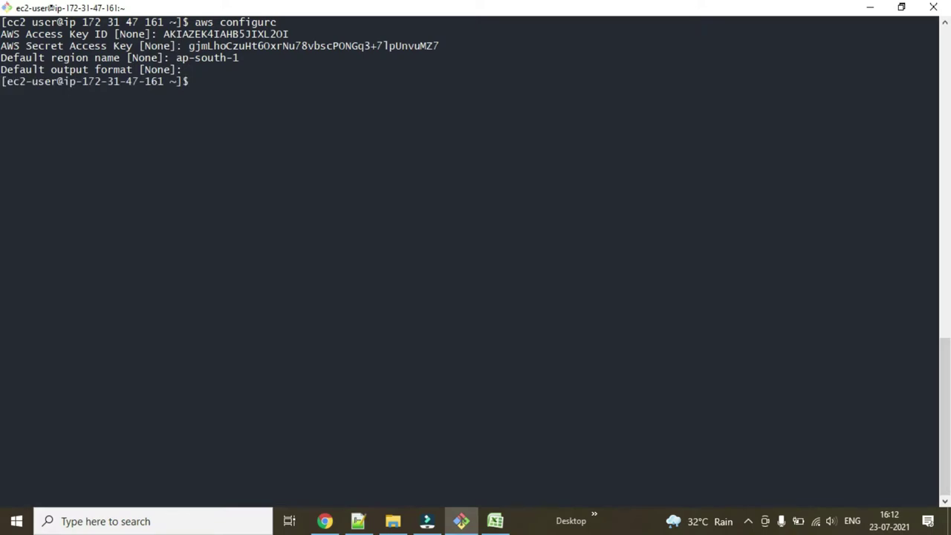
{"action": "type", "text": "aws"}
{"action": "type", "text": "s3 ls"}
{"action": "key", "text": "Return"}
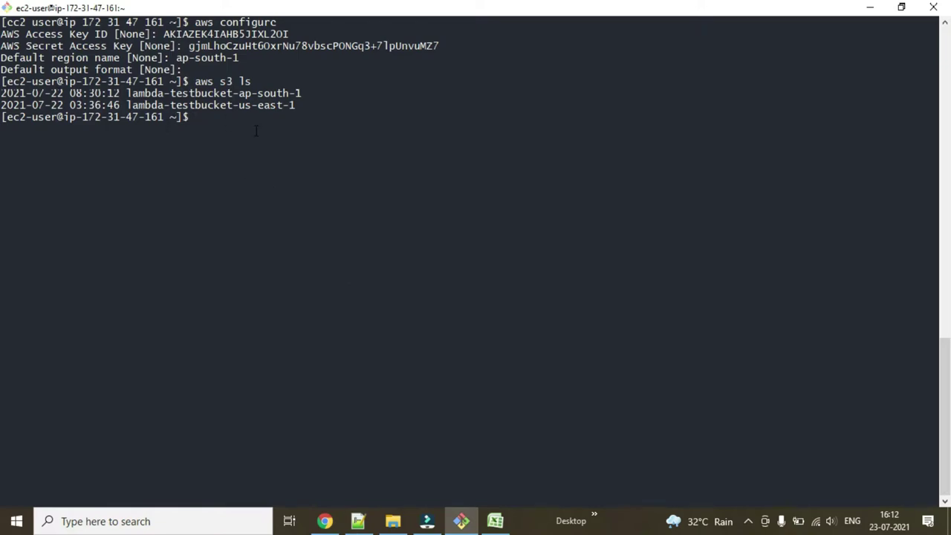
{"action": "key", "text": "ctrl+l"}
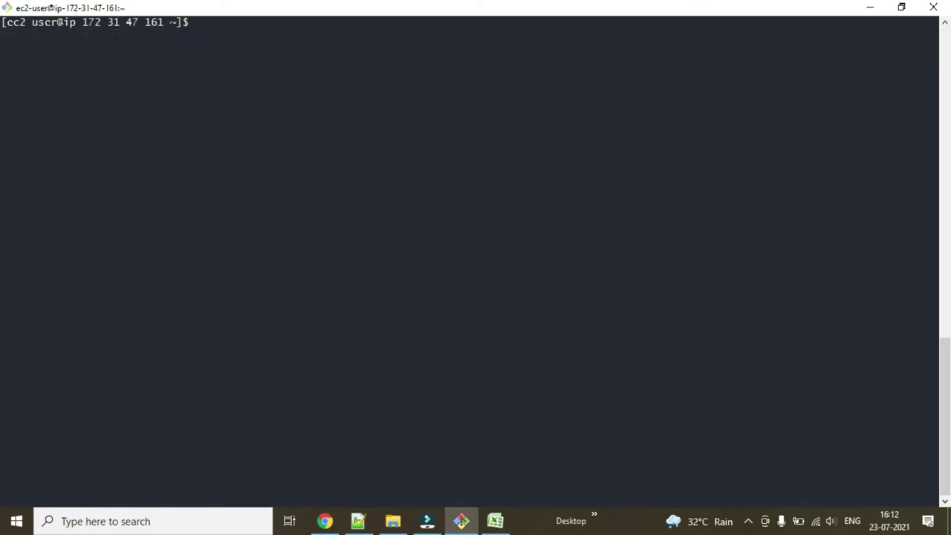
Look over the Amazon ECR and EC2 console pages in Chrome and the folder and Docker build notes in Notepad++.
{"action": "left_click", "coordinate": [333, 528]}
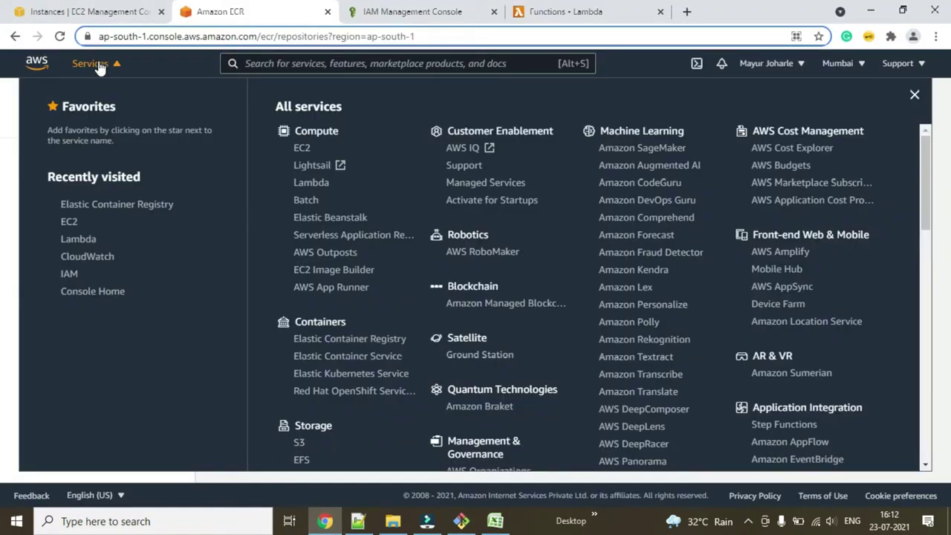
{"action": "left_click", "coordinate": [97, 64]}
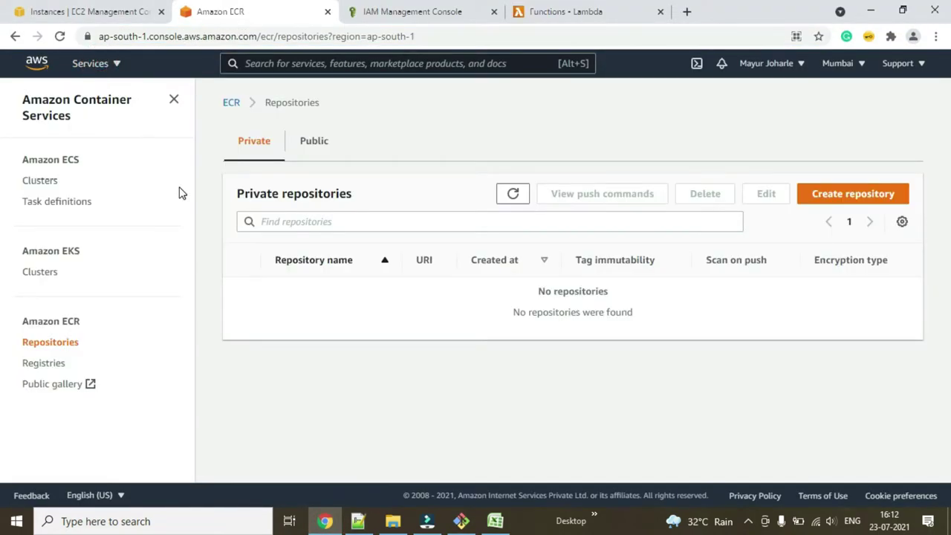
{"action": "left_click", "coordinate": [89, 11]}
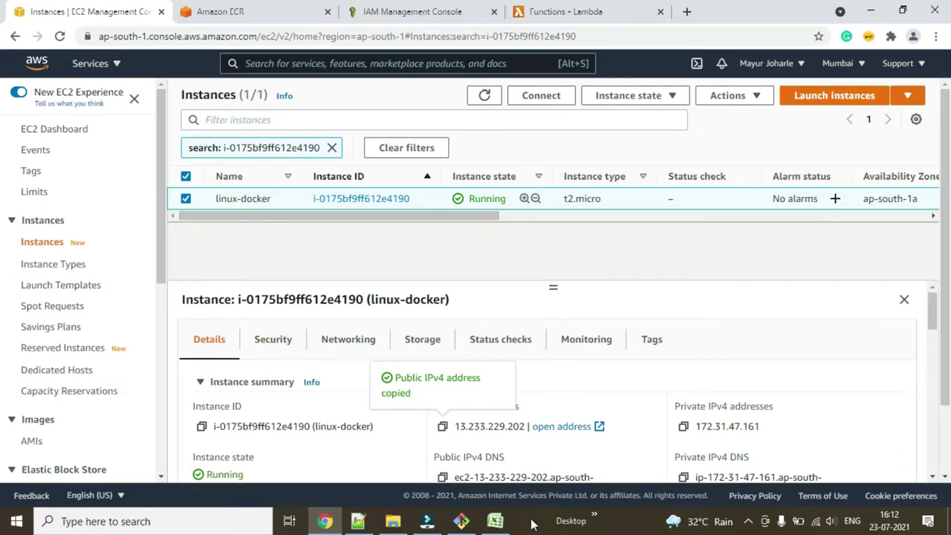
{"action": "left_click", "coordinate": [366, 522]}
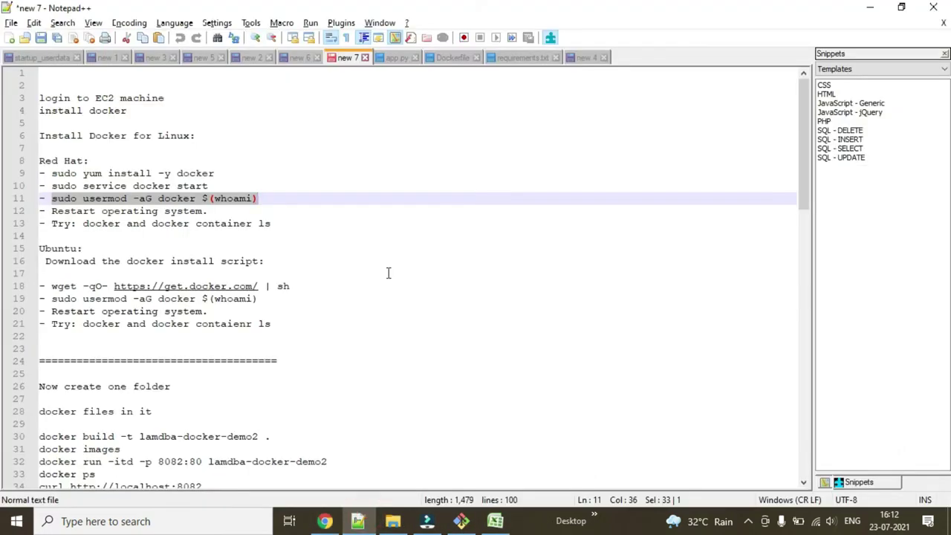
{"action": "scroll", "coordinate": [389, 272], "scroll_direction": "down", "scroll_amount": 5}
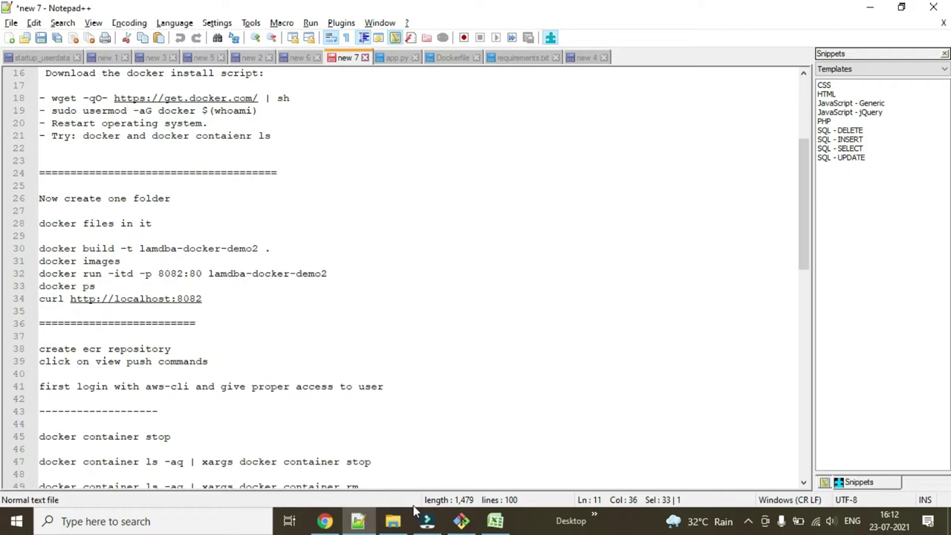
In the SSH session, create a directory named lambda-demo, change into it and list its contents.
{"action": "left_click", "coordinate": [461, 521]}
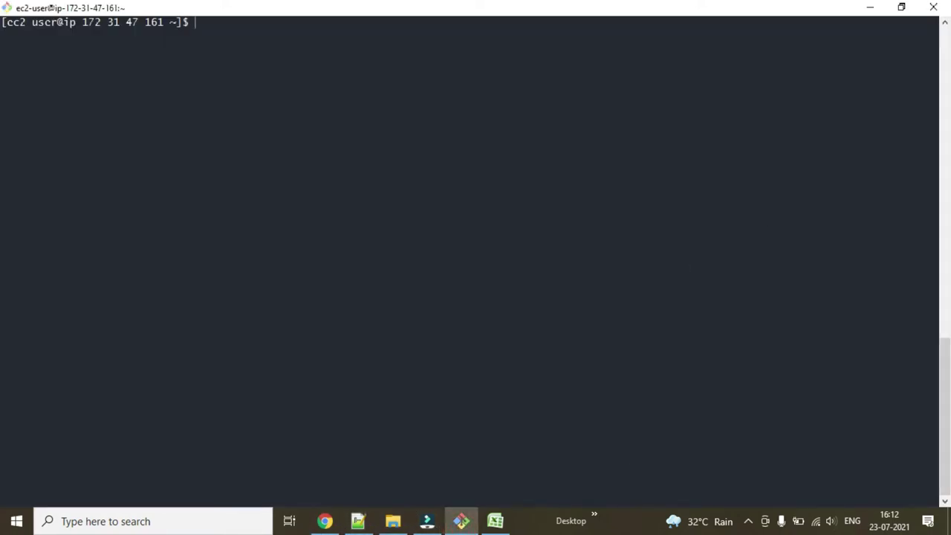
{"action": "type", "text": "mkdir lamd"}
{"action": "key", "text": "BackSpace"}
{"action": "type", "text": "bda demo"}
{"action": "key", "text": "Return"}
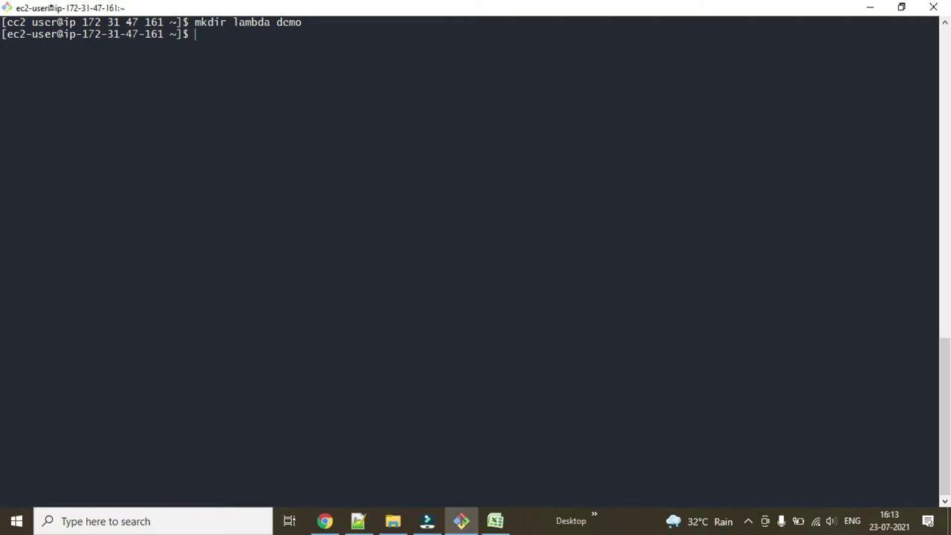
{"action": "type", "text": "cd lam"}
{"action": "key", "text": "Tab"}
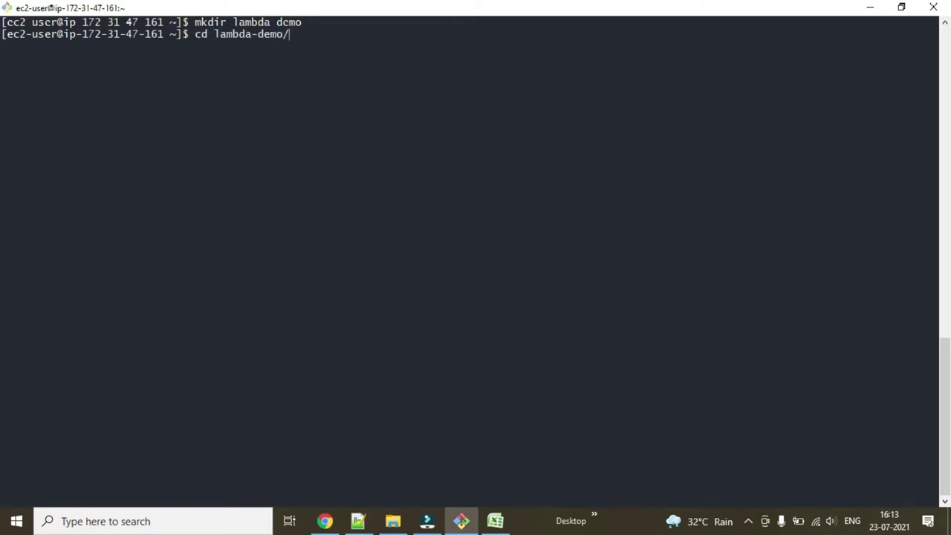
{"action": "key", "text": "Return"}
{"action": "type", "text": "ls"}
{"action": "key", "text": "Return"}
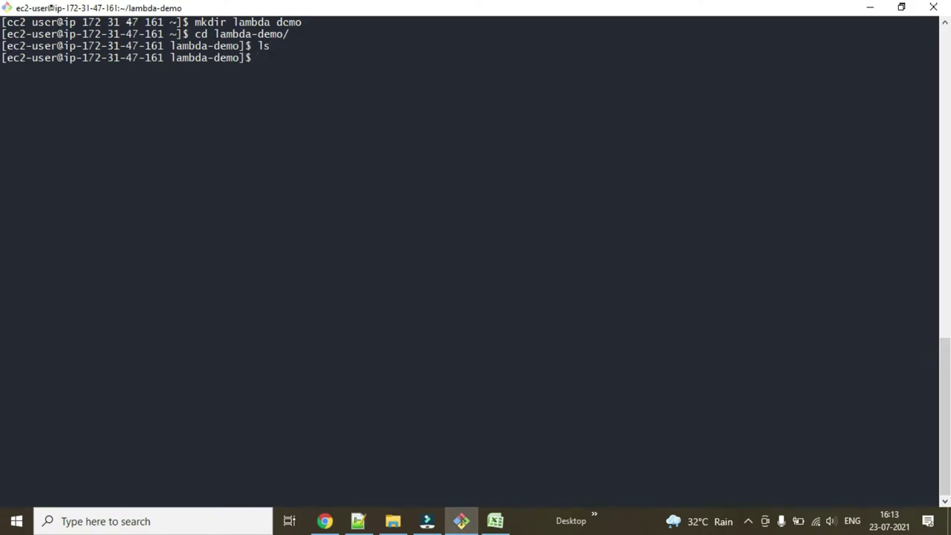
Create empty files app.py, Dockerfile and requirements.txt in lambda-demo with touch, using the file names from the Notepad++ notes, and list the directory.
{"action": "key", "text": "alt+Tab"}
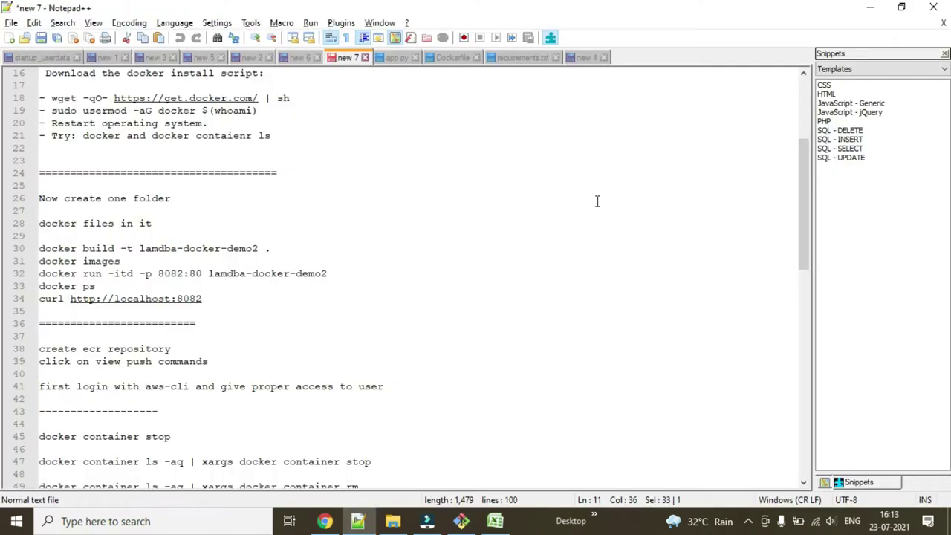
{"action": "scroll", "coordinate": [126, 245], "scroll_direction": "down", "scroll_amount": 13}
{"action": "scroll", "coordinate": [159, 330], "scroll_direction": "up", "scroll_amount": 2}
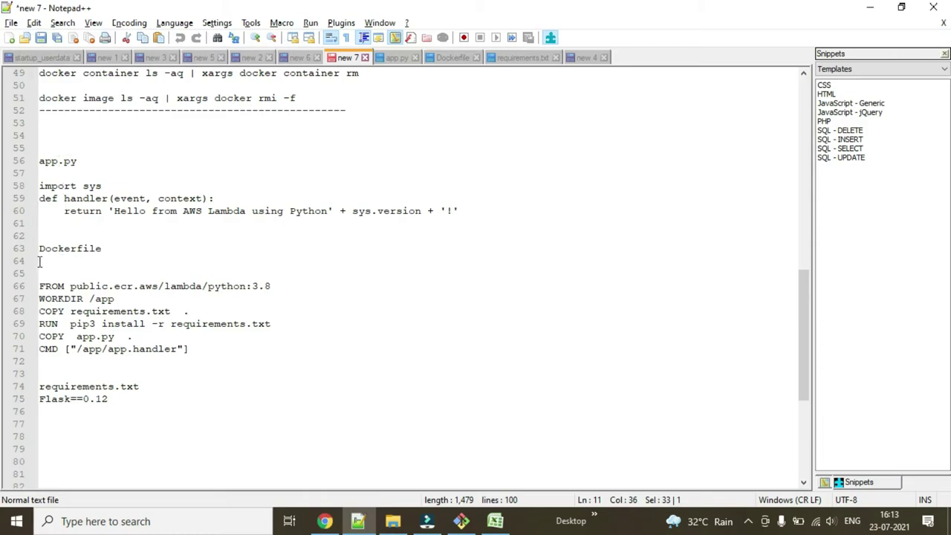
{"action": "key", "text": "alt+Tab"}
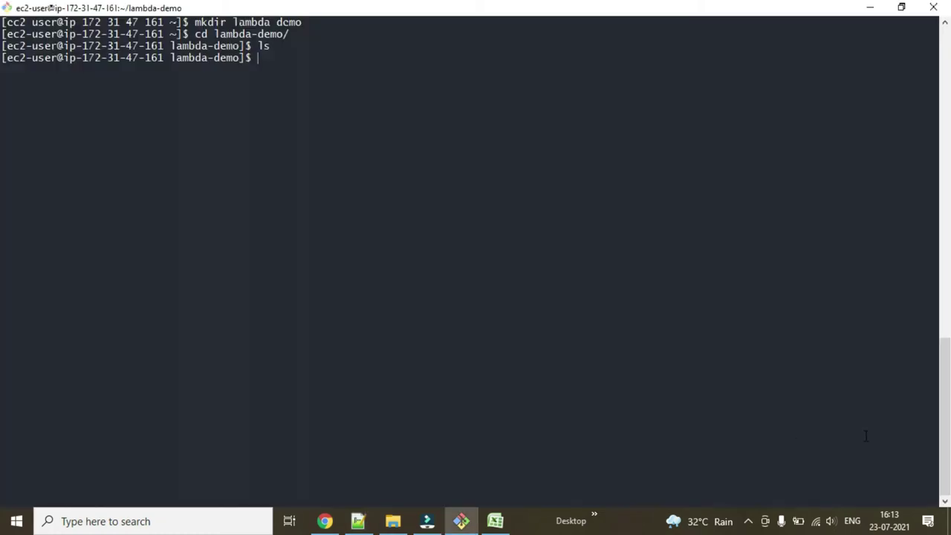
{"action": "type", "text": "touch app.py Dockerfile"}
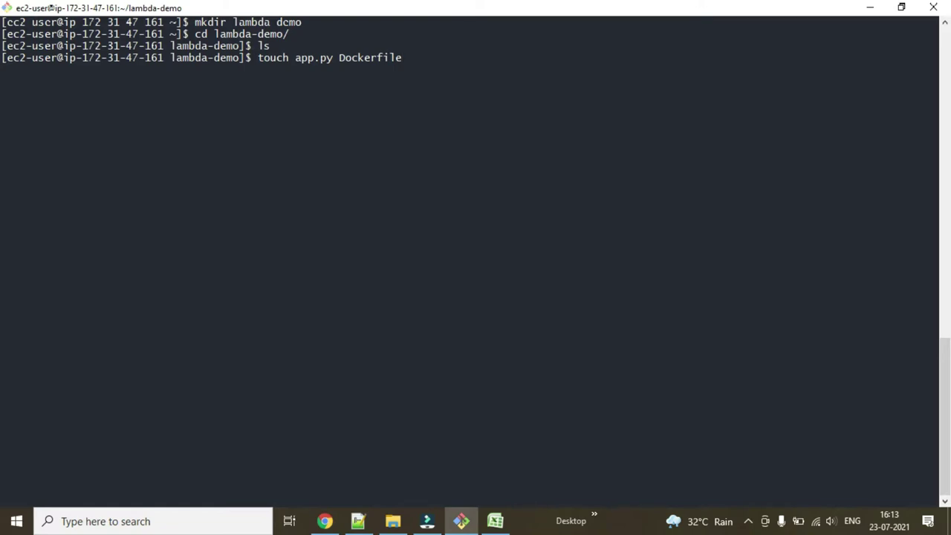
{"action": "key", "text": "alt+Tab"}
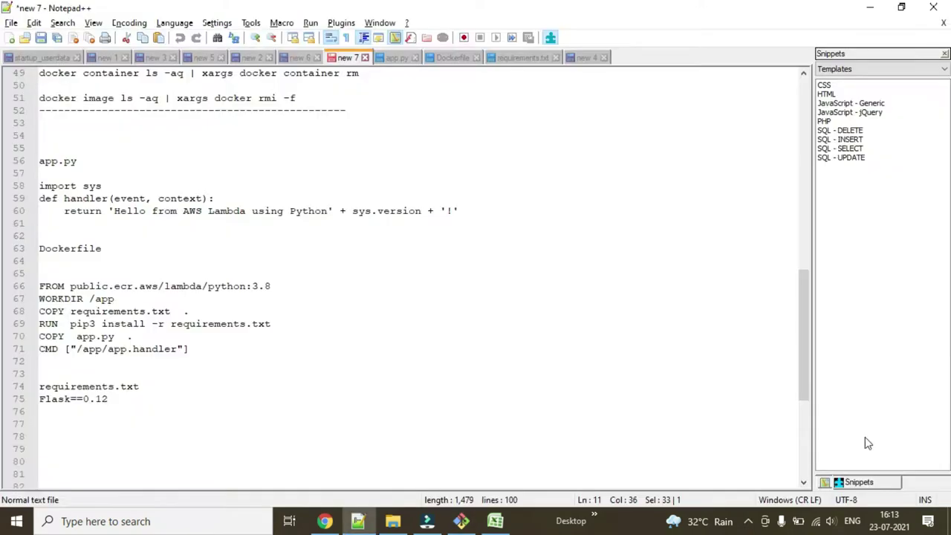
{"action": "left_click", "coordinate": [43, 388]}
{"action": "left_click_drag", "start_coordinate": [42, 387], "coordinate": [142, 387]}
{"action": "key", "text": "ctrl+c"}
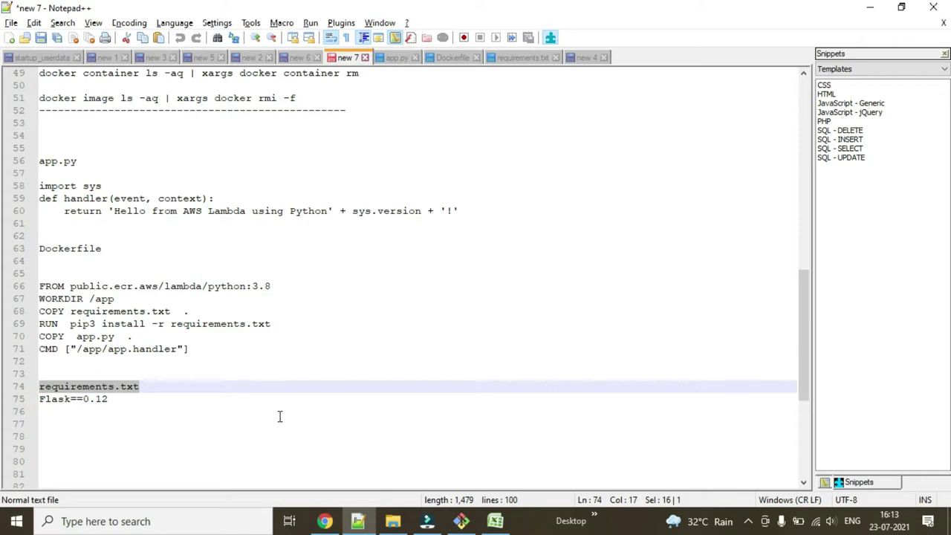
{"action": "key", "text": "alt+Tab"}
{"action": "right_click", "coordinate": [450, 133]}
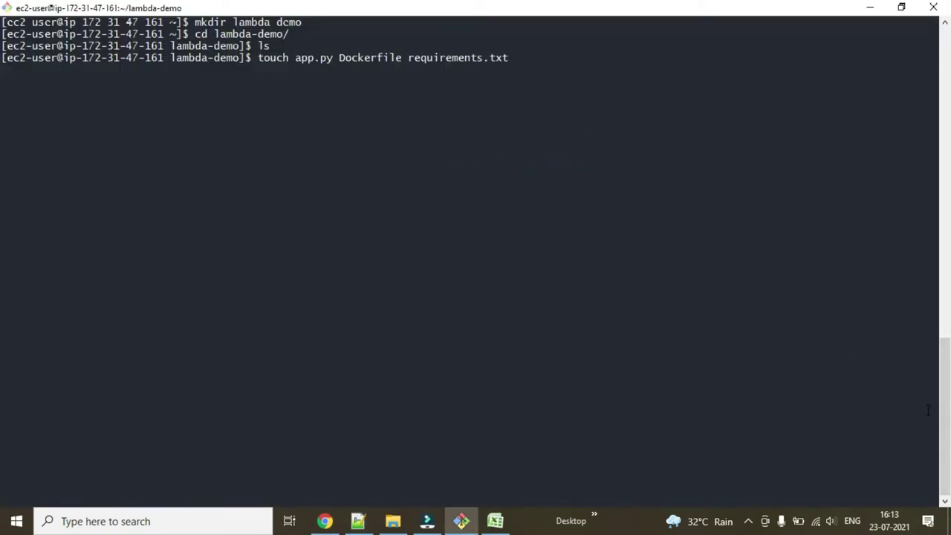
{"action": "key", "text": "Return"}
{"action": "type", "text": "l"}
{"action": "type", "text": "s"}
{"action": "key", "text": "Return"}
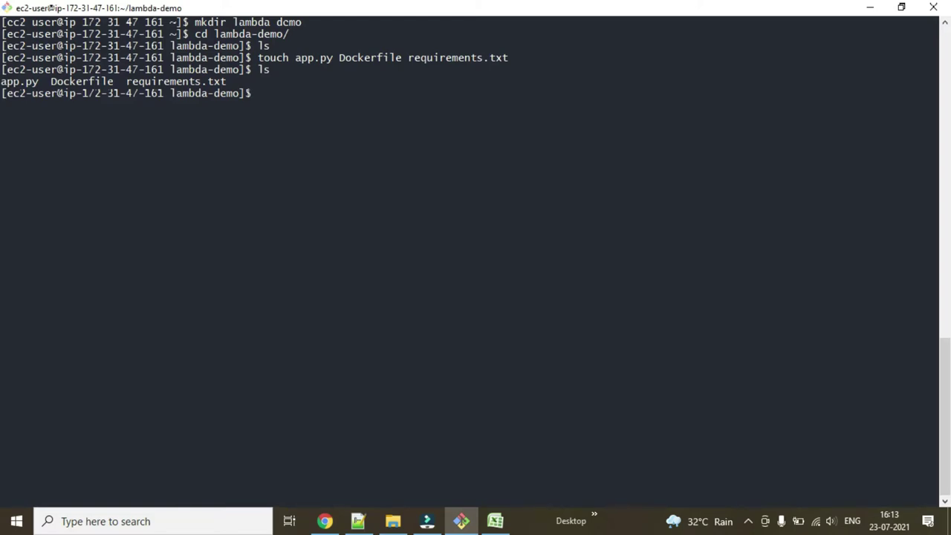
Copy the three-line Python handler code from the Notepad++ notes into app.py with nano in the SSH session, and save the file.
{"action": "key", "text": "alt+Tab"}
{"action": "scroll", "coordinate": [96, 227], "scroll_direction": "up", "scroll_amount": 1}
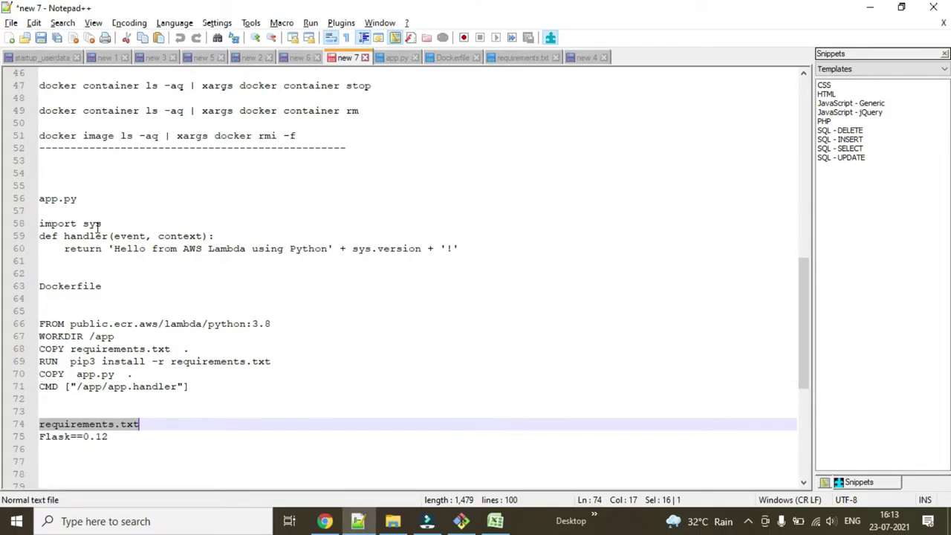
{"action": "left_click_drag", "start_coordinate": [482, 248], "coordinate": [27, 223]}
{"action": "key", "text": "ctrl+c"}
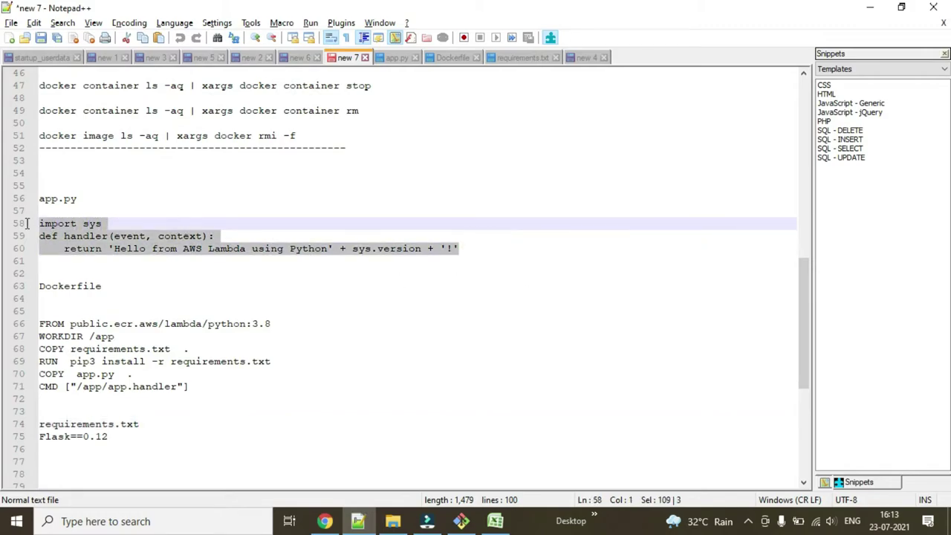
{"action": "key", "text": "alt+Tab"}
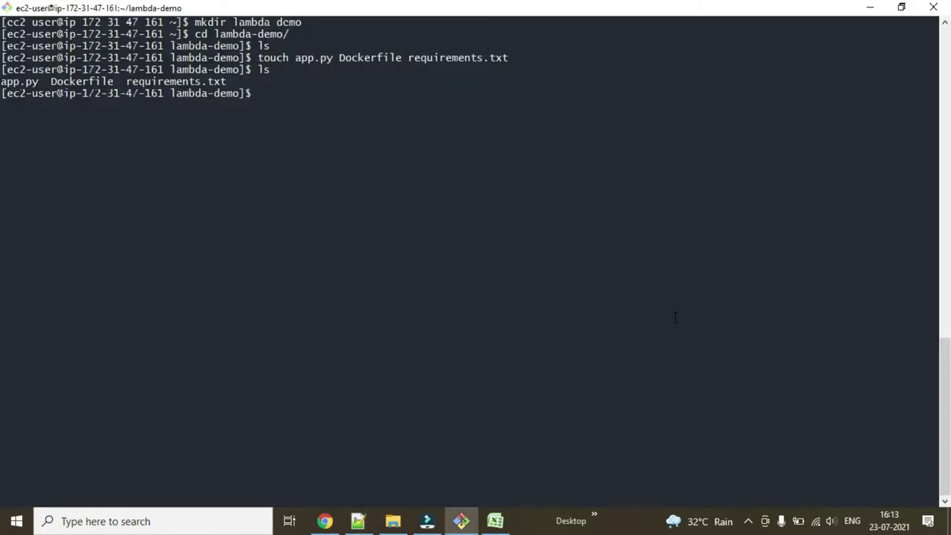
{"action": "type", "text": "nano app.py"}
{"action": "key", "text": "Return"}
{"action": "right_click", "coordinate": [49, 98]}
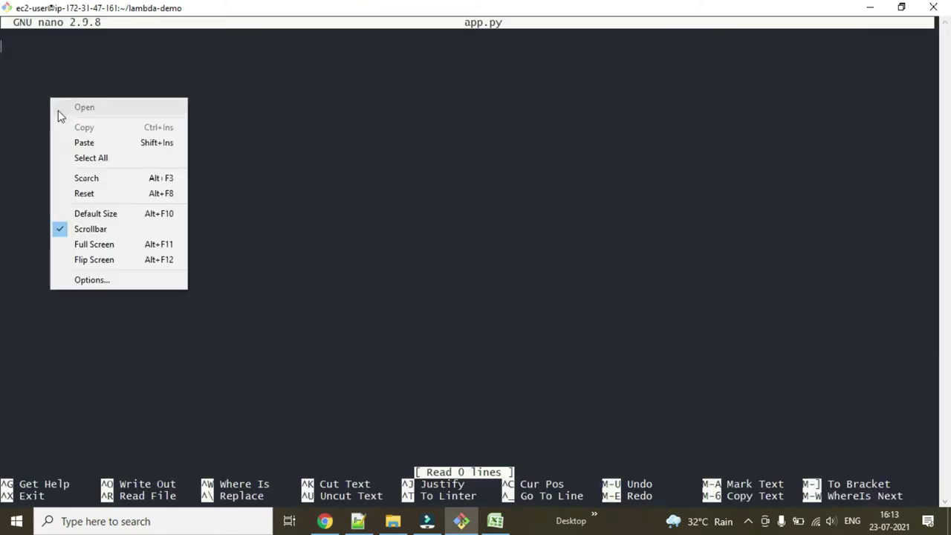
{"action": "left_click", "coordinate": [85, 142]}
{"action": "key", "text": "ctrl+x"}
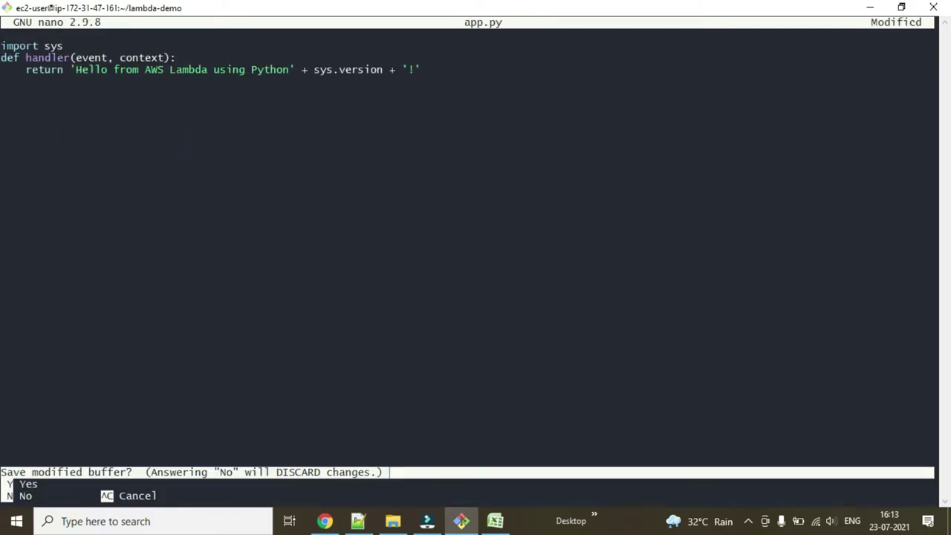
{"action": "key", "text": "y"}
{"action": "key", "text": "Return"}
Copy the Dockerfile instructions, from the FROM line to the CMD line, from the Notepad++ notes into Dockerfile with nano, and save it.
{"action": "key", "text": "alt+Tab"}
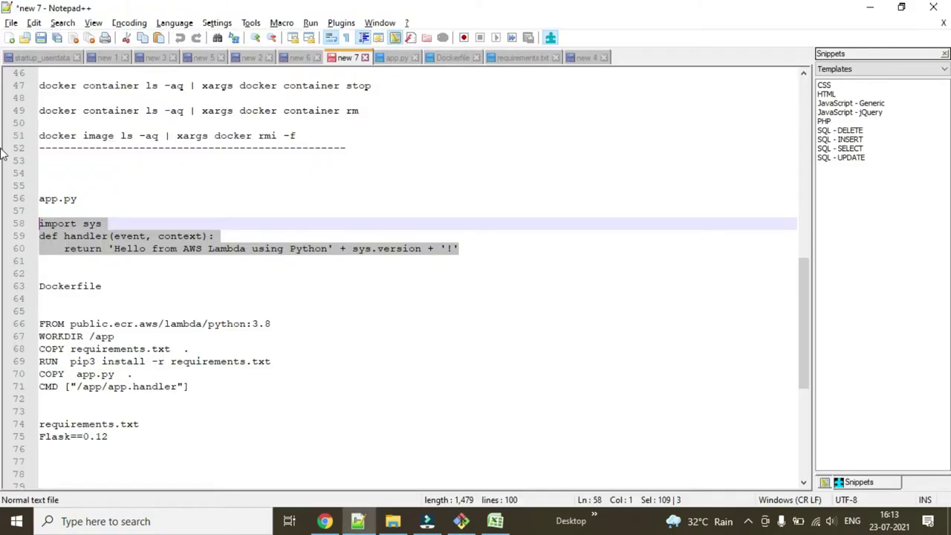
{"action": "scroll", "coordinate": [174, 323], "scroll_direction": "down", "scroll_amount": 2}
{"action": "left_click_drag", "start_coordinate": [199, 311], "coordinate": [40, 248]}
{"action": "key", "text": "alt+Tab"}
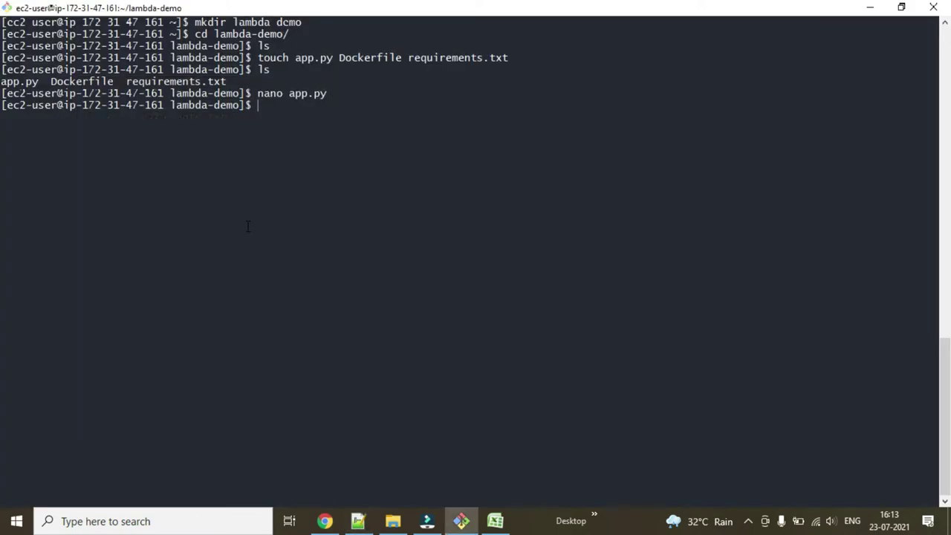
{"action": "key", "text": "alt+Tab"}
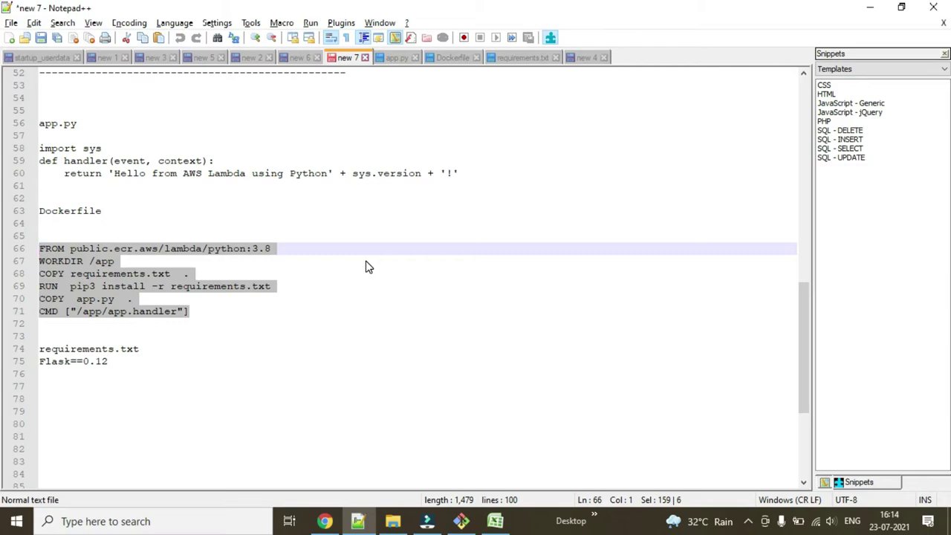
{"action": "key", "text": "alt+Tab"}
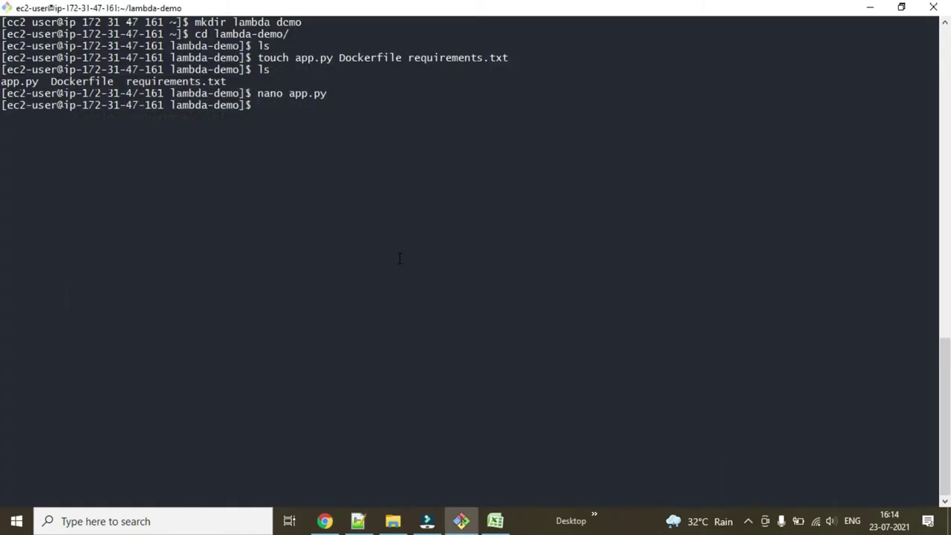
{"action": "type", "text": "nano Do"}
{"action": "key", "text": "Tab"}
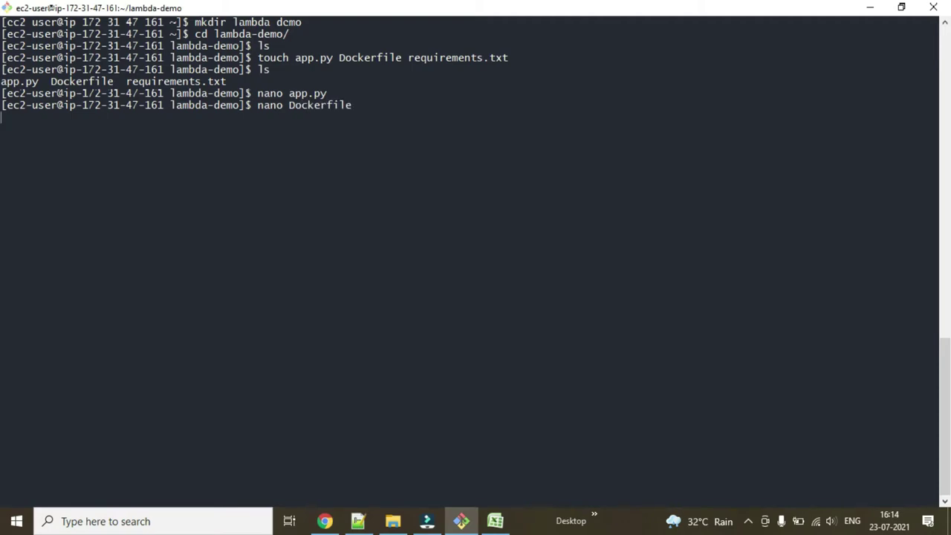
{"action": "right_click", "coordinate": [161, 141]}
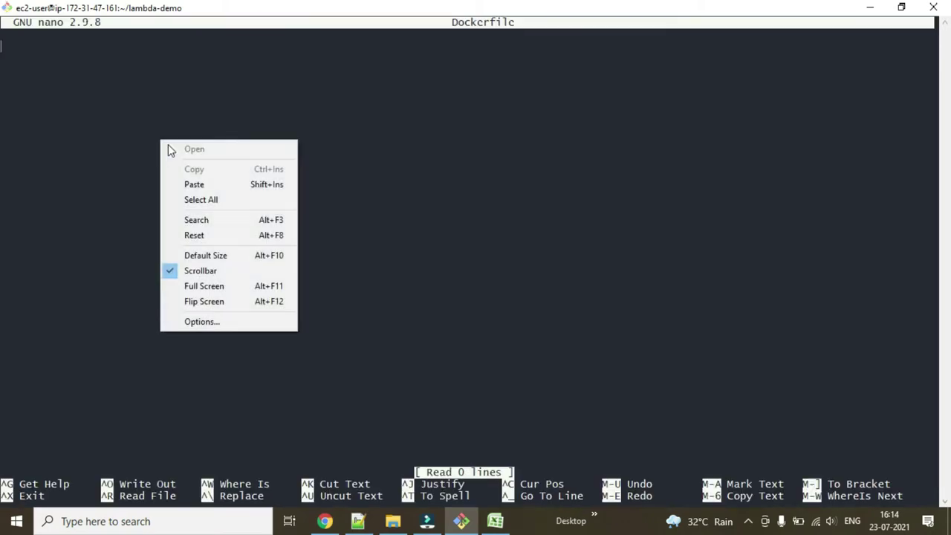
{"action": "left_click", "coordinate": [185, 185]}
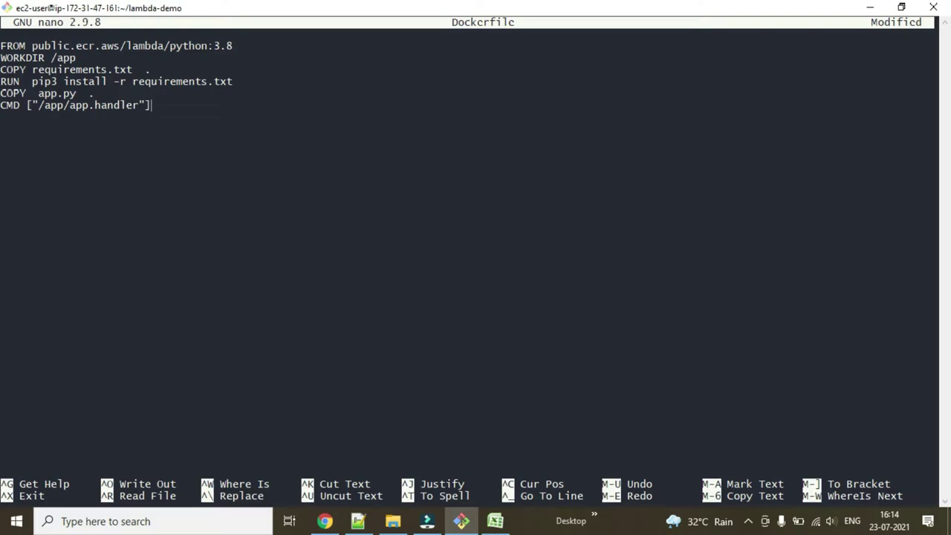
{"action": "key", "text": "ctrl+x"}
{"action": "key", "text": "y"}
{"action": "key", "text": "Return"}
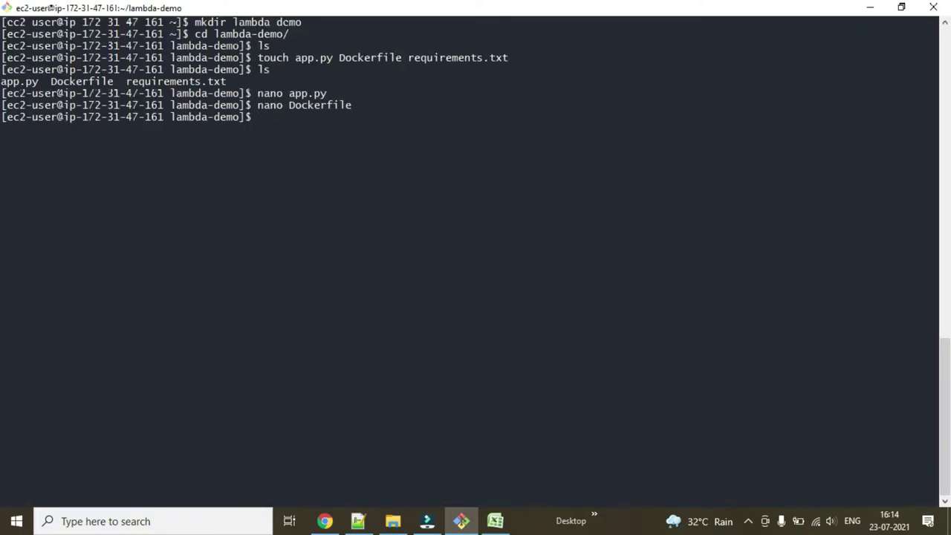
Copy the Flask==0.12 line from the Notepad++ notes into requirements.txt with nano in the SSH session, and save the file.
{"action": "key", "text": "alt+Tab"}
{"action": "left_click_drag", "start_coordinate": [130, 359], "coordinate": [38, 361]}
{"action": "key", "text": "alt+Tab"}
{"action": "type", "text": "nano re"}
{"action": "key", "text": "Tab"}
{"action": "key", "text": "Return"}
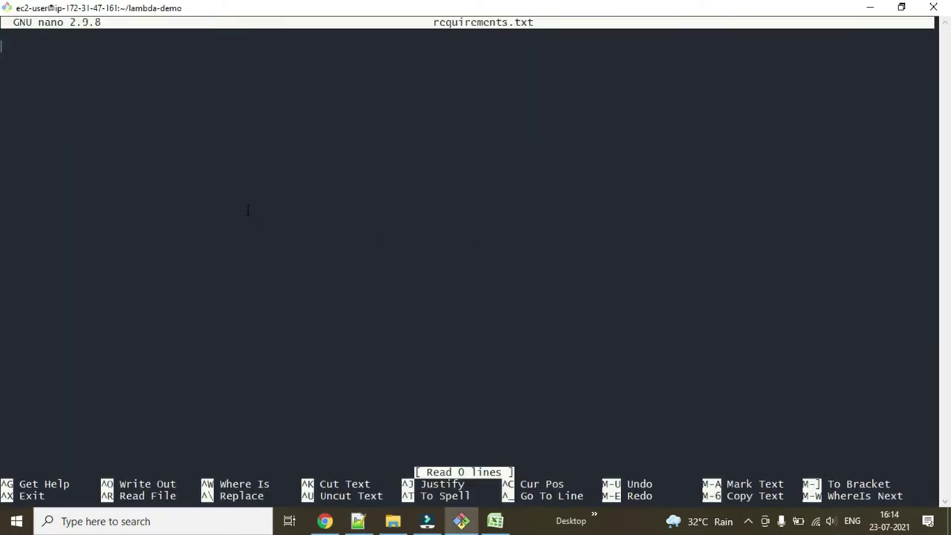
{"action": "right_click", "coordinate": [227, 158]}
{"action": "left_click", "coordinate": [260, 200]}
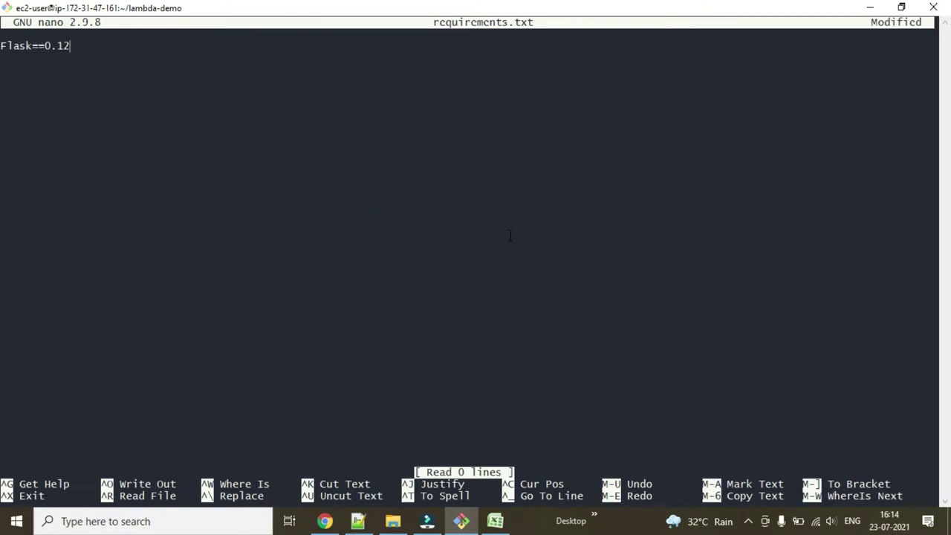
{"action": "key", "text": "ctrl+x"}
{"action": "key", "text": "y"}
{"action": "key", "text": "Return"}
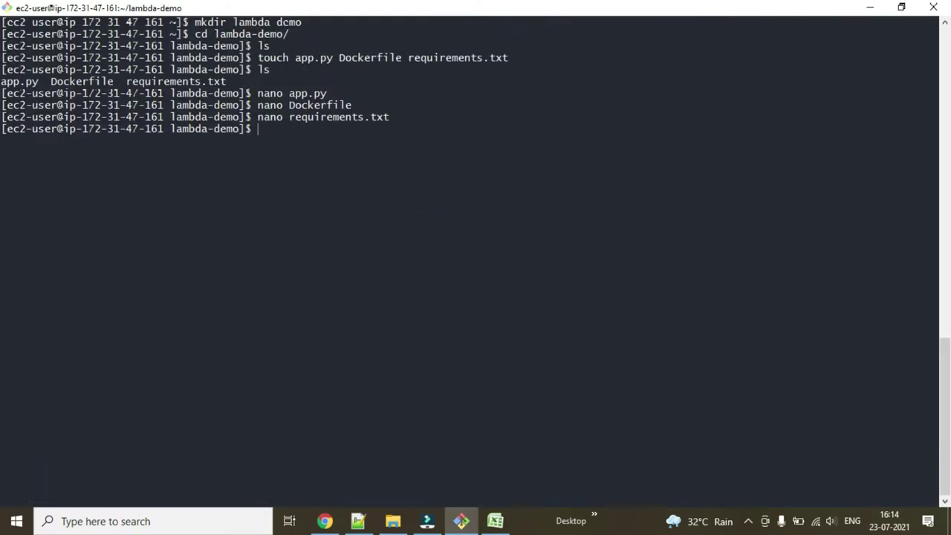
Switch to Chrome and bring up the private repositories list of Amazon ECR.
{"action": "key", "text": "alt+Tab"}
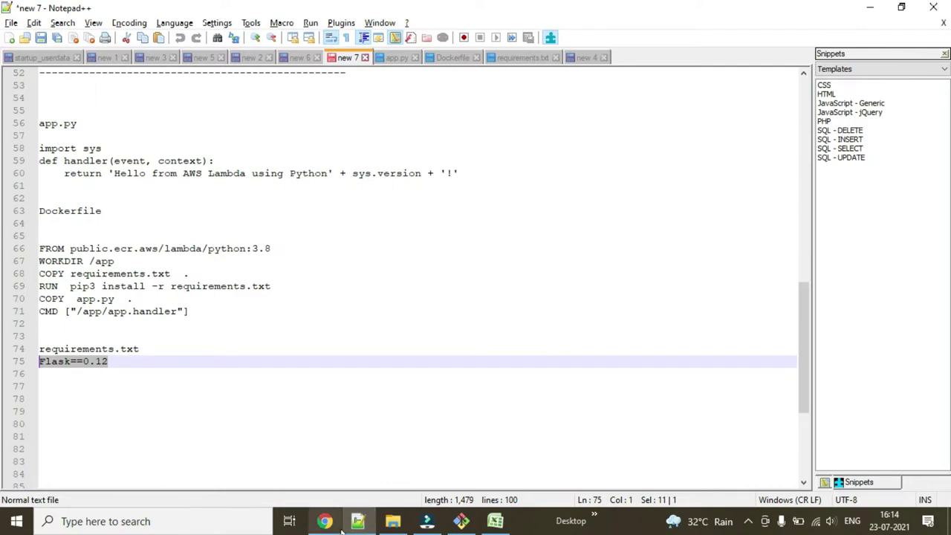
{"action": "left_click", "coordinate": [327, 522]}
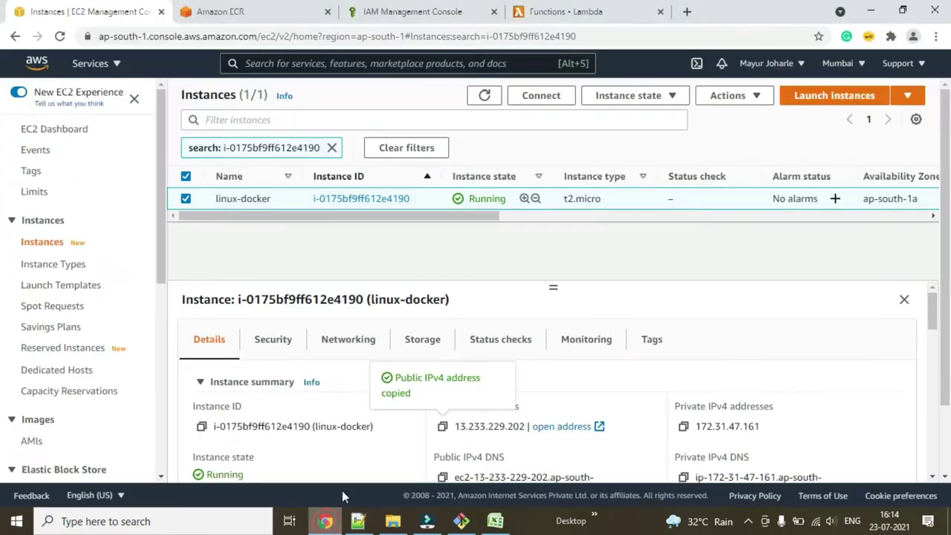
{"action": "left_click", "coordinate": [255, 21]}
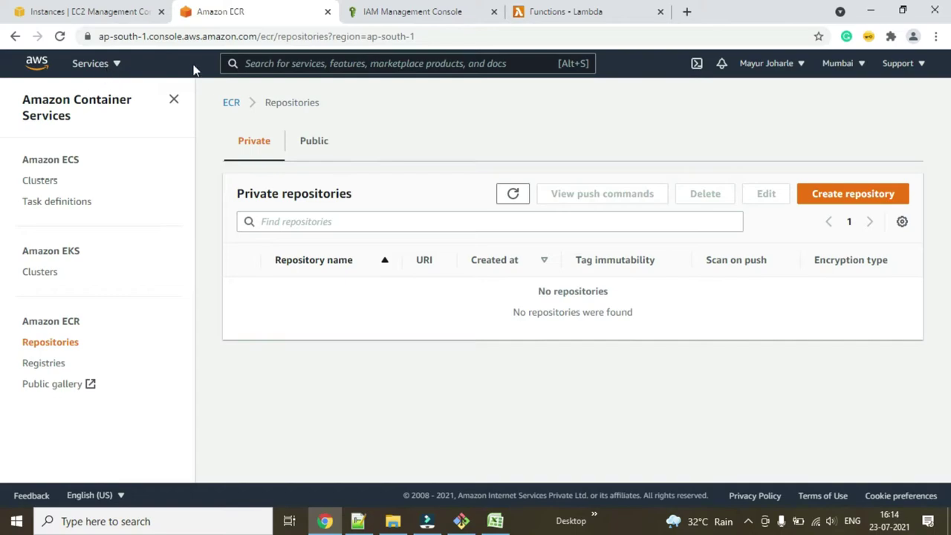
{"action": "left_click", "coordinate": [114, 65]}
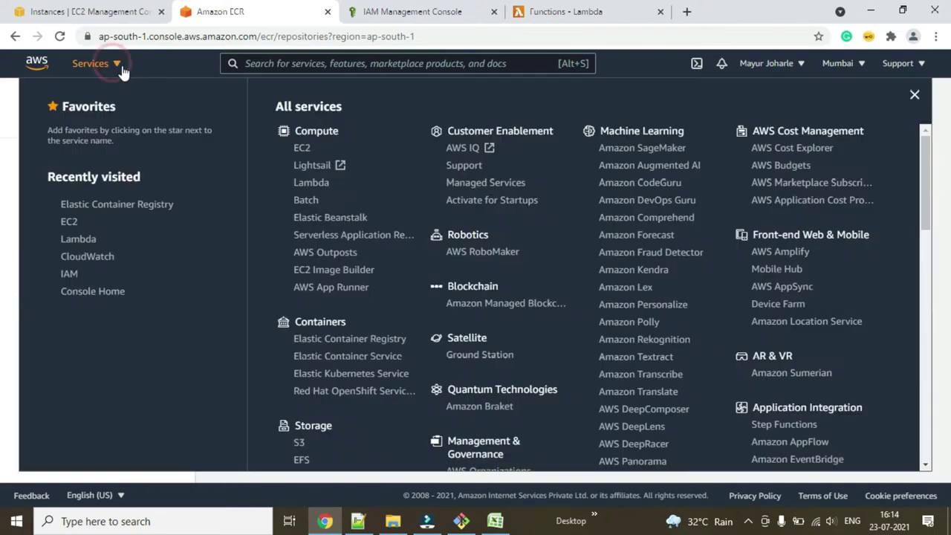
{"action": "left_click", "coordinate": [324, 66]}
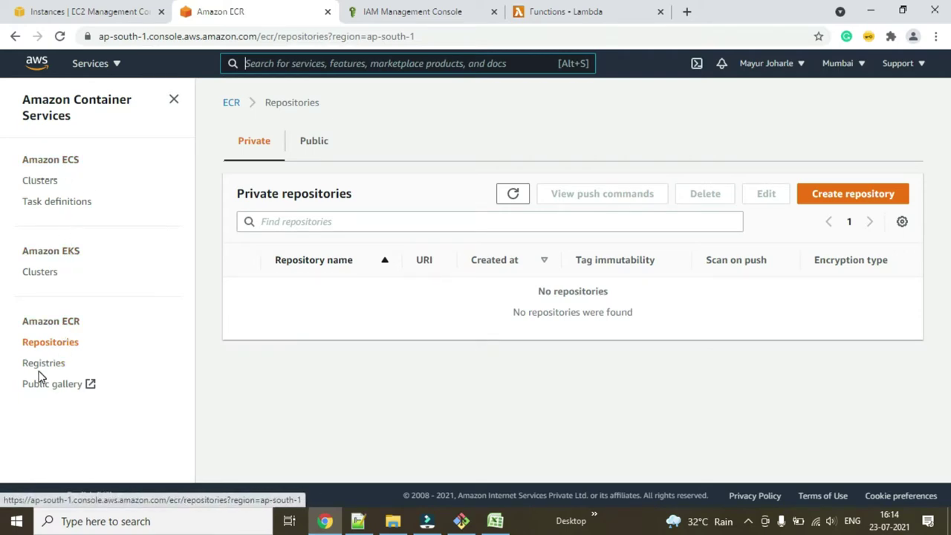
Create a private ECR repository named lambda-demo-ecr, keeping tag immutability, scan on push and KMS encryption disabled.
{"action": "left_click", "coordinate": [841, 199]}
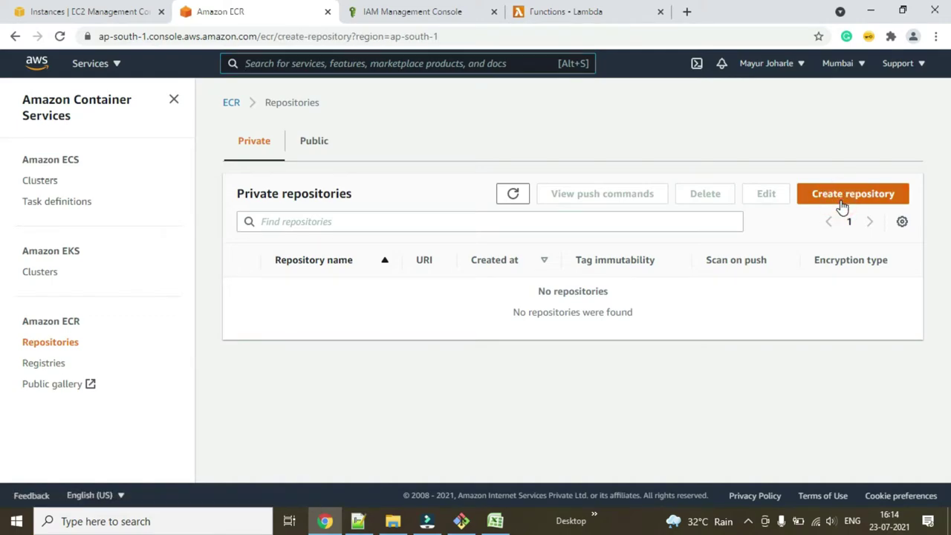
{"action": "scroll", "coordinate": [391, 245], "scroll_direction": "down", "scroll_amount": 3}
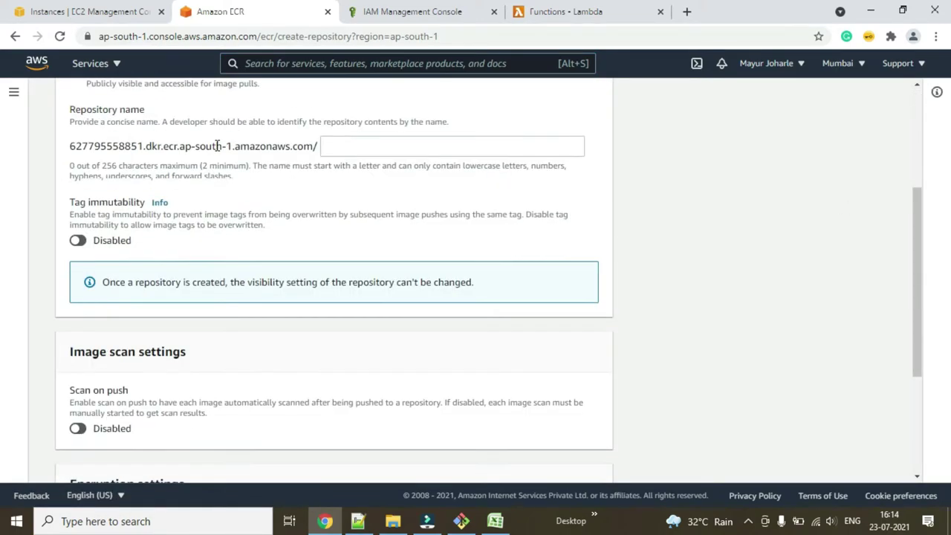
{"action": "scroll", "coordinate": [278, 151], "scroll_direction": "up", "scroll_amount": 2}
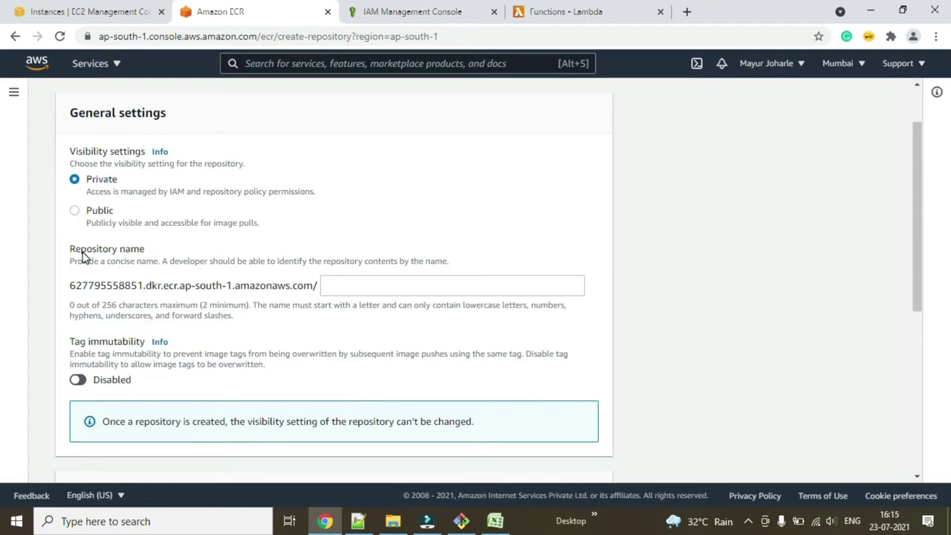
{"action": "left_click", "coordinate": [389, 290]}
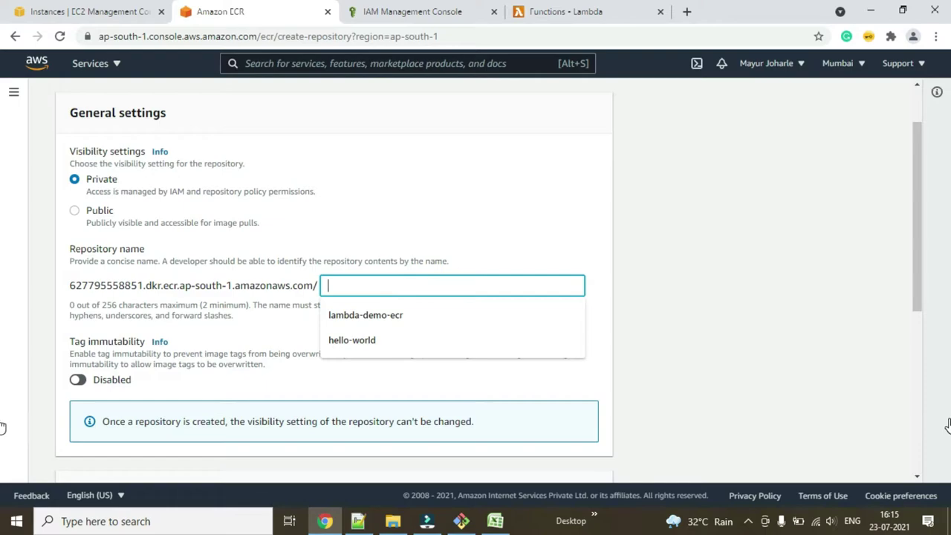
{"action": "left_click", "coordinate": [362, 323]}
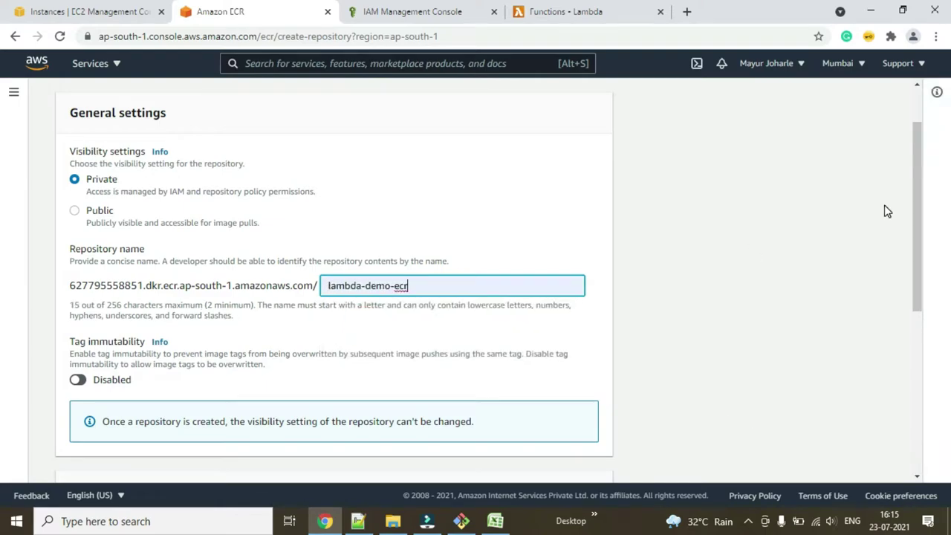
{"action": "scroll", "coordinate": [818, 209], "scroll_direction": "down", "scroll_amount": 4}
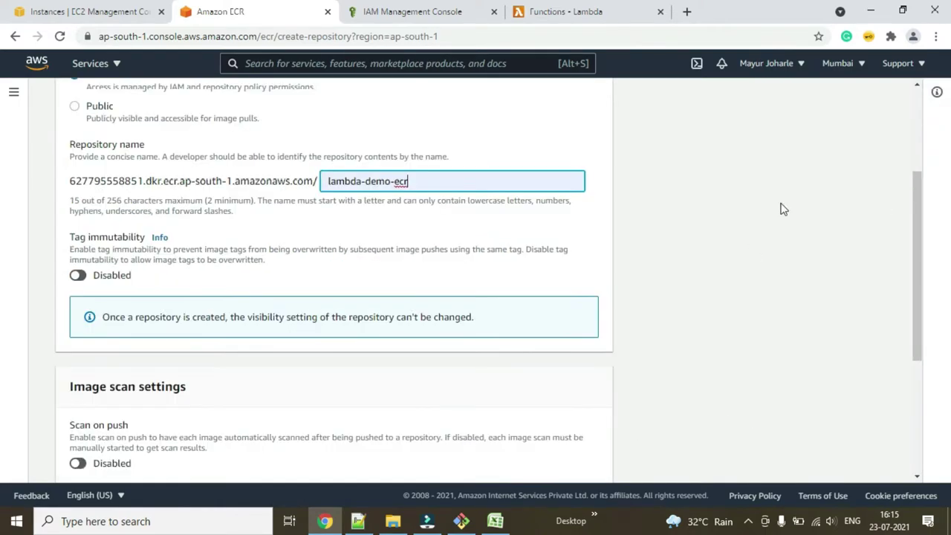
{"action": "scroll", "coordinate": [347, 343], "scroll_direction": "down", "scroll_amount": 1}
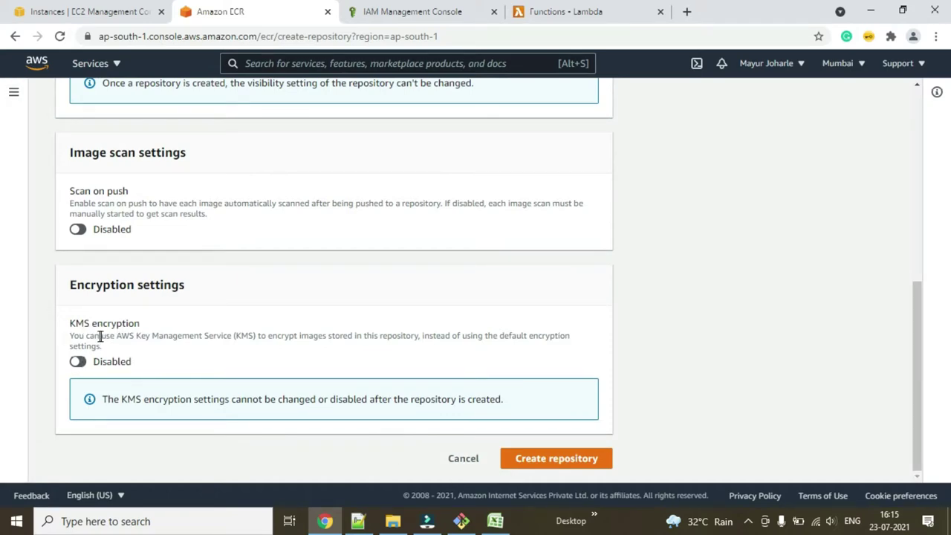
{"action": "scroll", "coordinate": [153, 323], "scroll_direction": "up", "scroll_amount": 5}
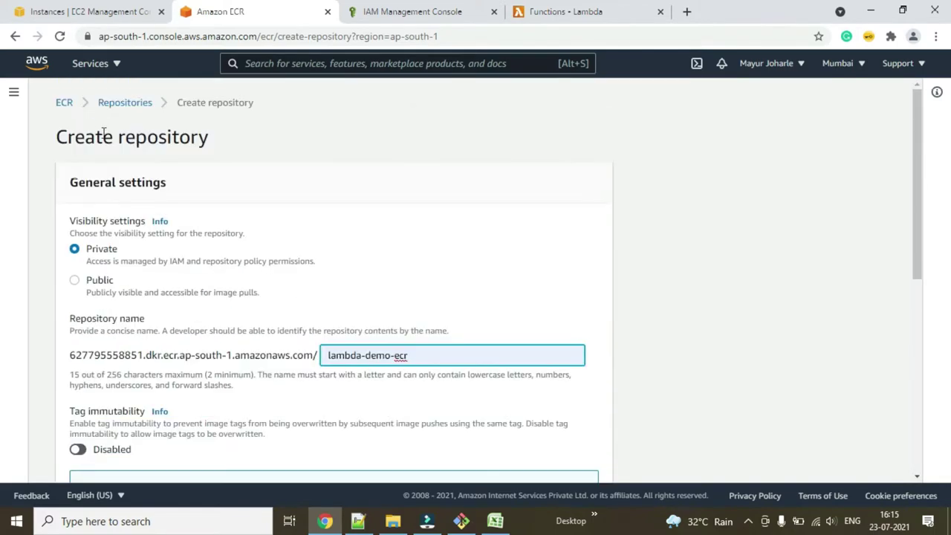
{"action": "scroll", "coordinate": [329, 290], "scroll_direction": "down", "scroll_amount": 5}
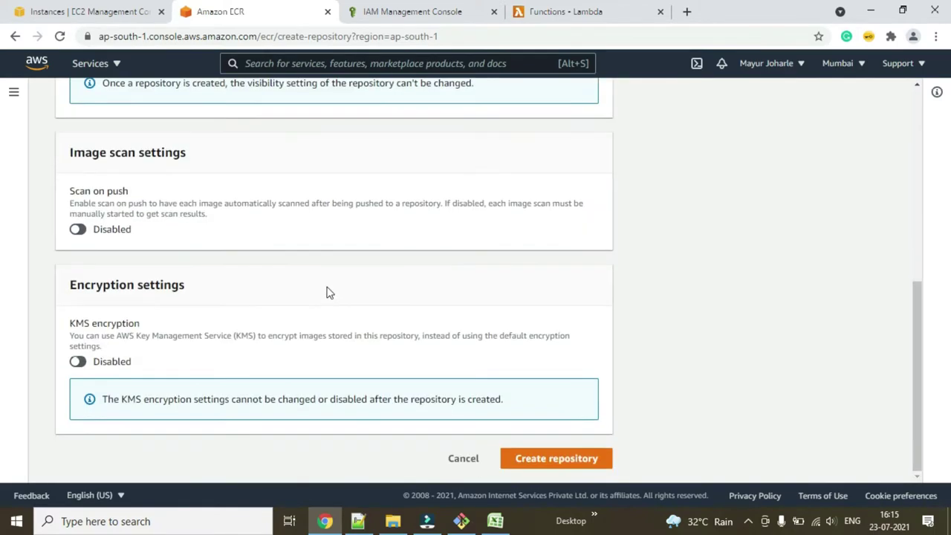
{"action": "left_click", "coordinate": [559, 458]}
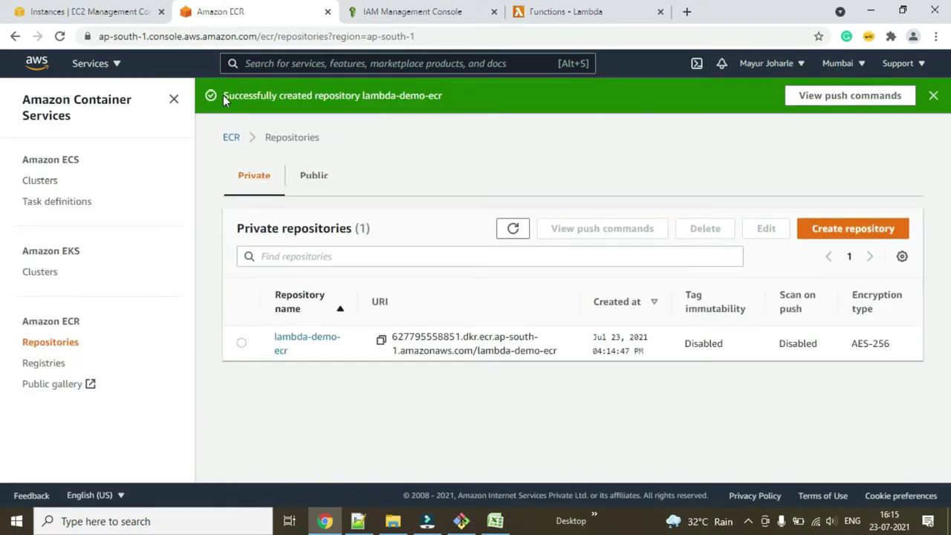
Open the lambda-demo-ecr repository and display its push commands for macOS / Linux.
{"action": "left_click_drag", "start_coordinate": [238, 95], "coordinate": [401, 110]}
{"action": "left_click", "coordinate": [296, 339]}
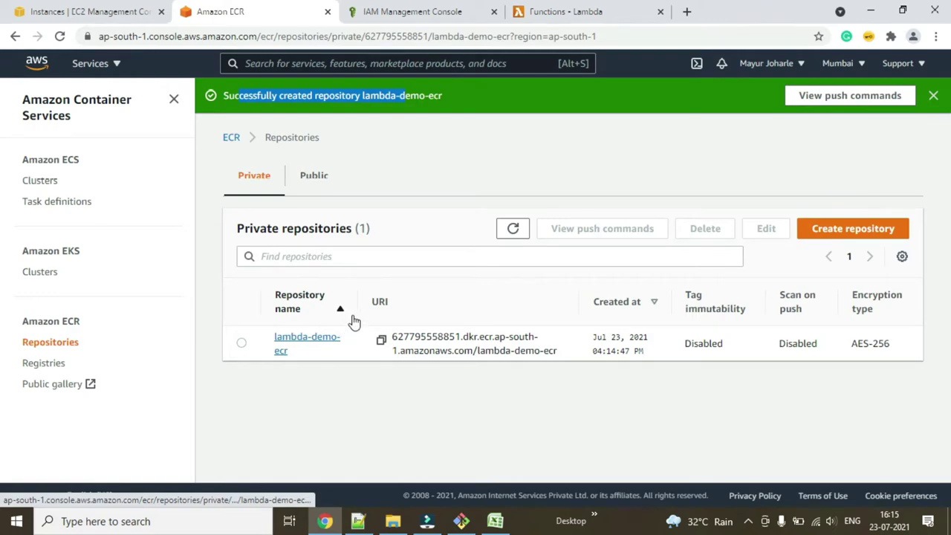
{"action": "left_click", "coordinate": [825, 143]}
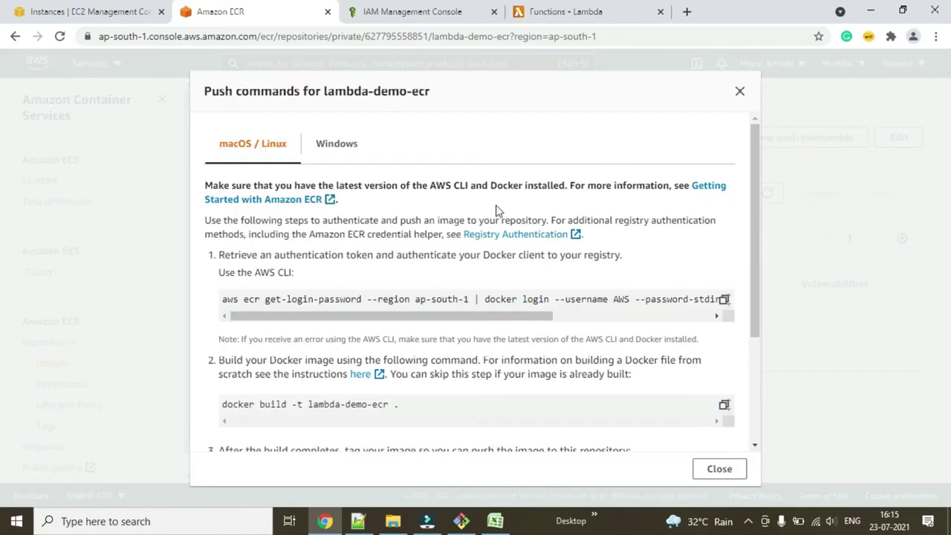
{"action": "scroll", "coordinate": [495, 211], "scroll_direction": "down", "scroll_amount": 1}
{"action": "scroll", "coordinate": [372, 200], "scroll_direction": "up", "scroll_amount": 1}
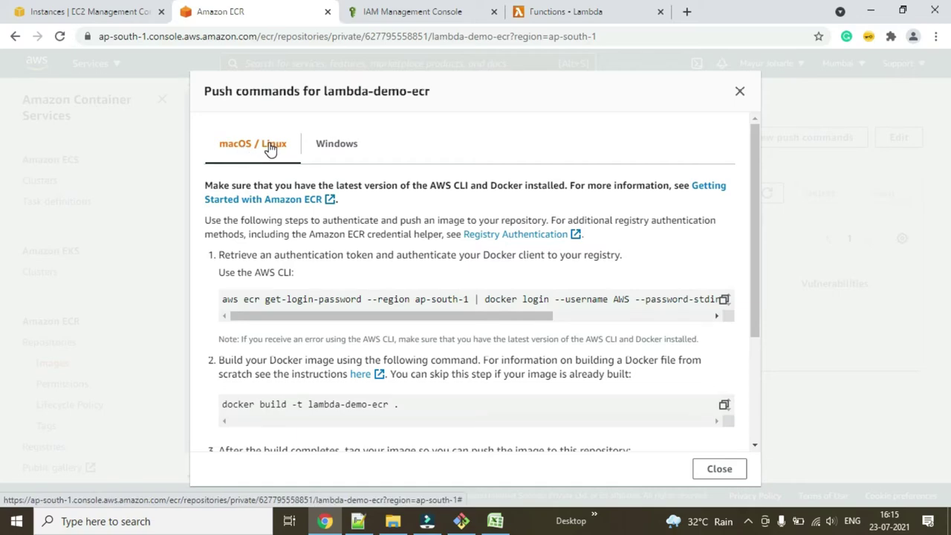
{"action": "scroll", "coordinate": [346, 183], "scroll_direction": "down", "scroll_amount": 1}
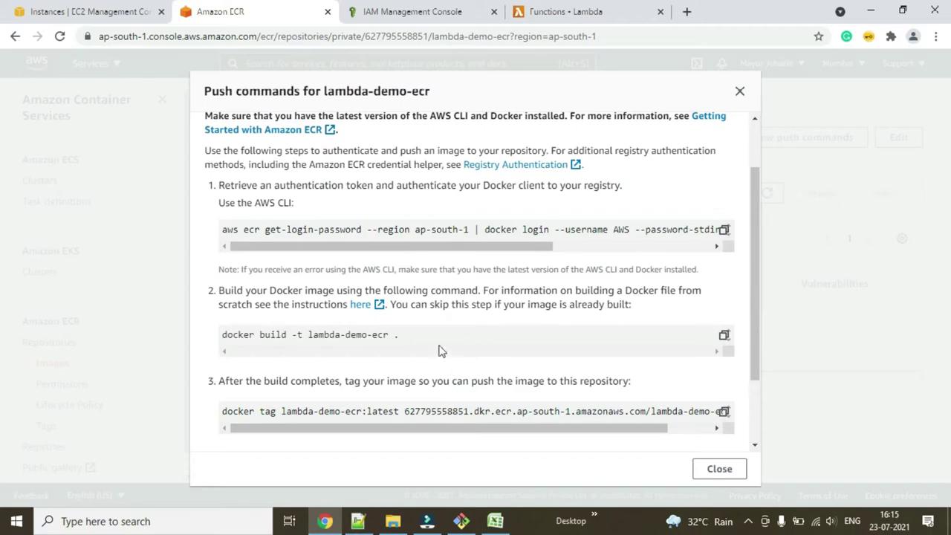
Copy the aws ecr get-login-password command from the push commands and run it in the SSH session after listing the lambda-demo directory.
{"action": "left_click", "coordinate": [724, 229]}
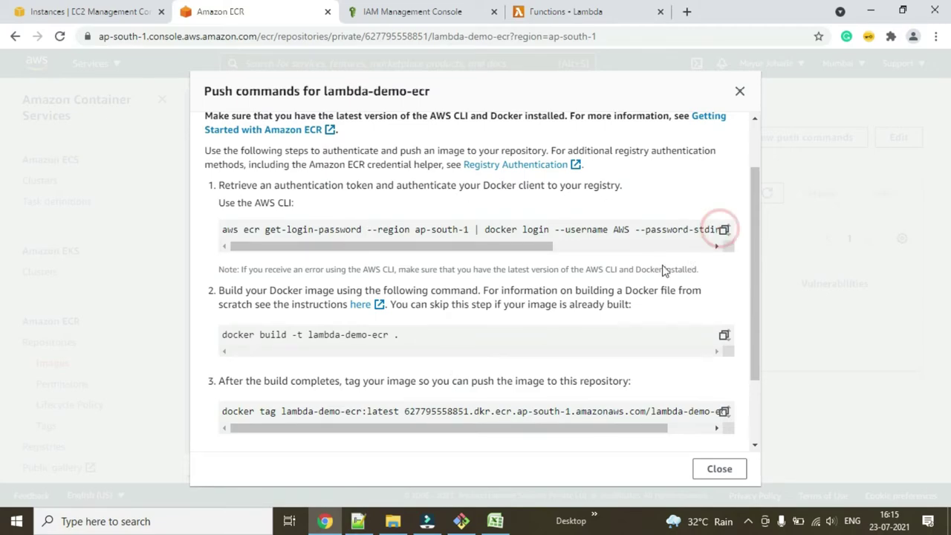
{"action": "left_click", "coordinate": [462, 521]}
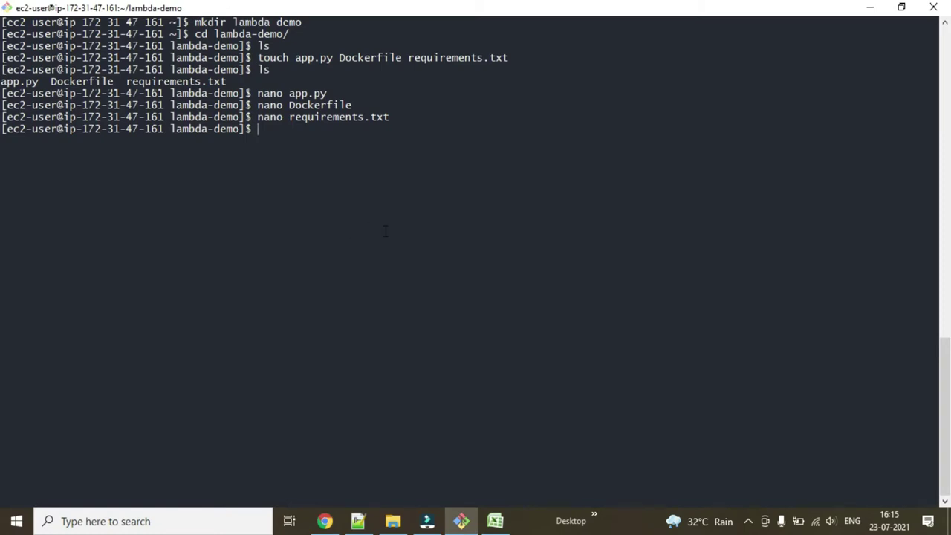
{"action": "type", "text": "ls"}
{"action": "key", "text": "Return"}
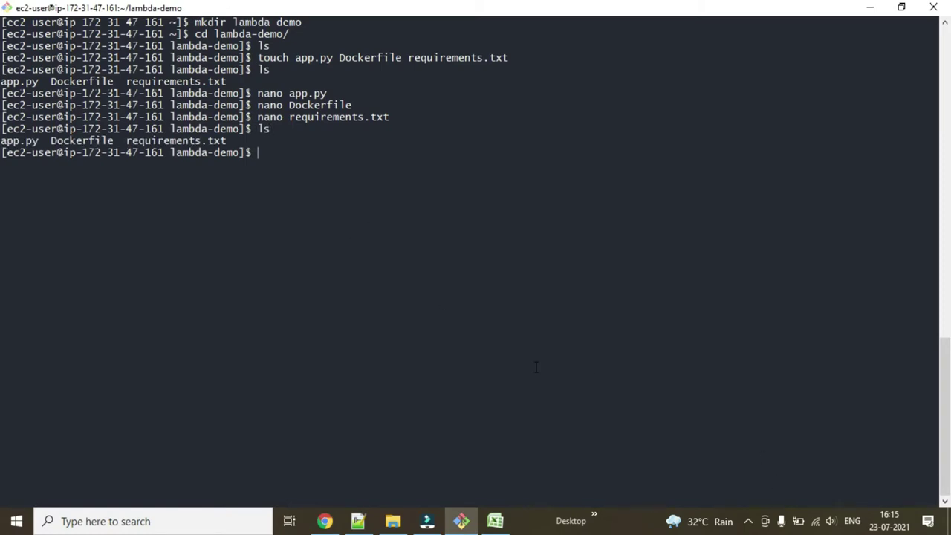
{"action": "right_click", "coordinate": [348, 199]}
{"action": "left_click", "coordinate": [381, 241]}
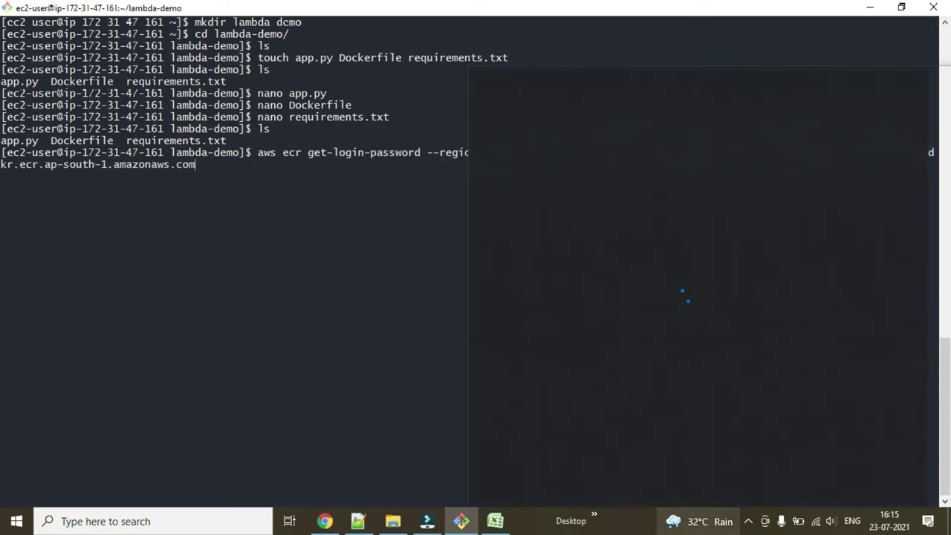
{"action": "left_click", "coordinate": [354, 411]}
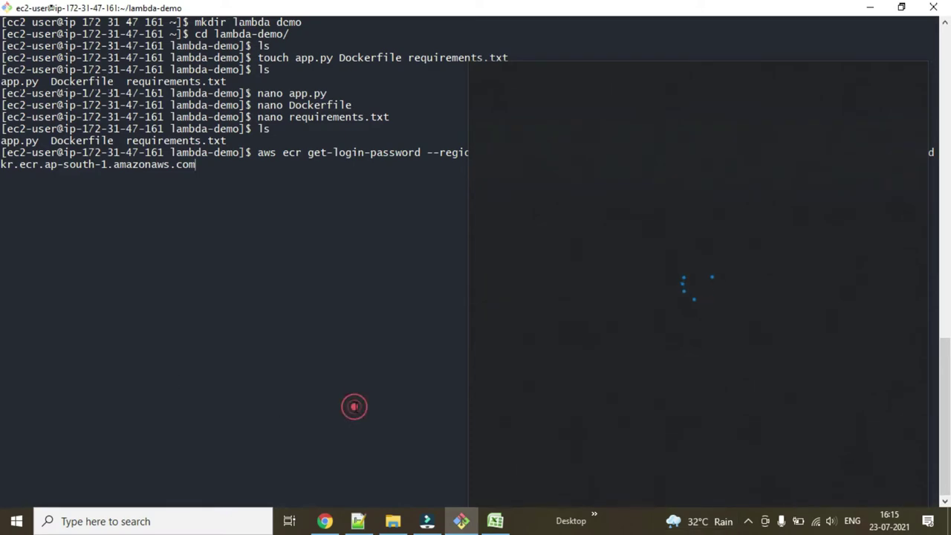
{"action": "left_click", "coordinate": [455, 196]}
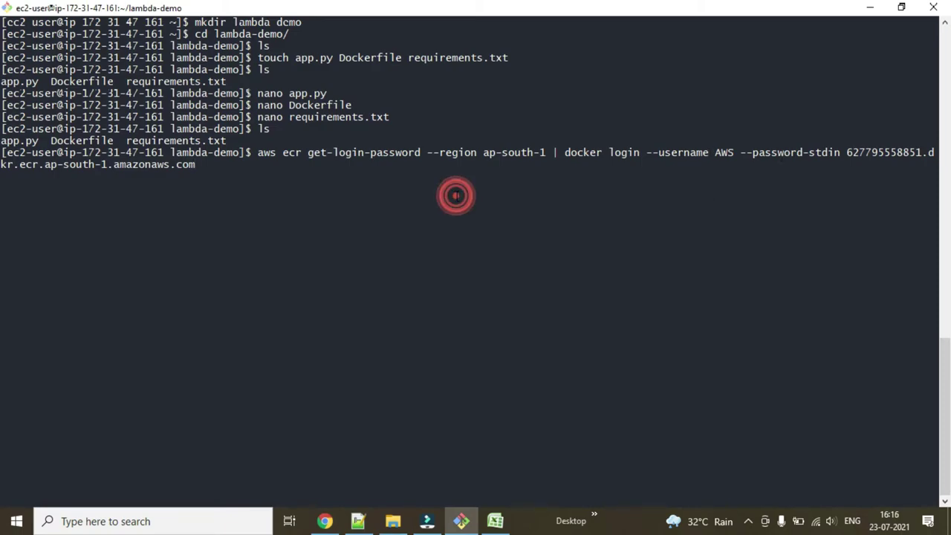
{"action": "key", "text": "Return"}
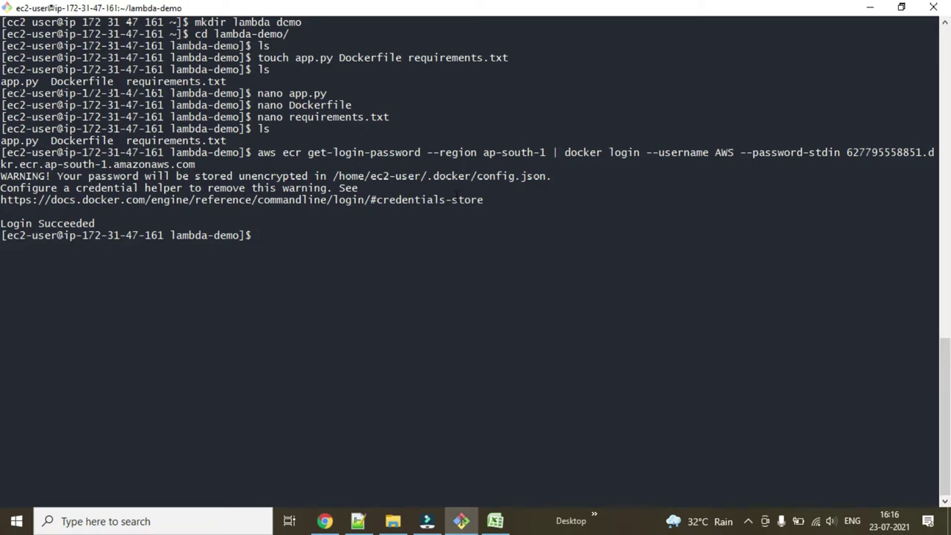
Copy the command docker build -t lambda-demo-ecr . from the ECR push commands onto the prompt of the SSH session.
{"action": "key", "text": "alt+Tab"}
{"action": "scroll", "coordinate": [315, 272], "scroll_direction": "down", "scroll_amount": 2}
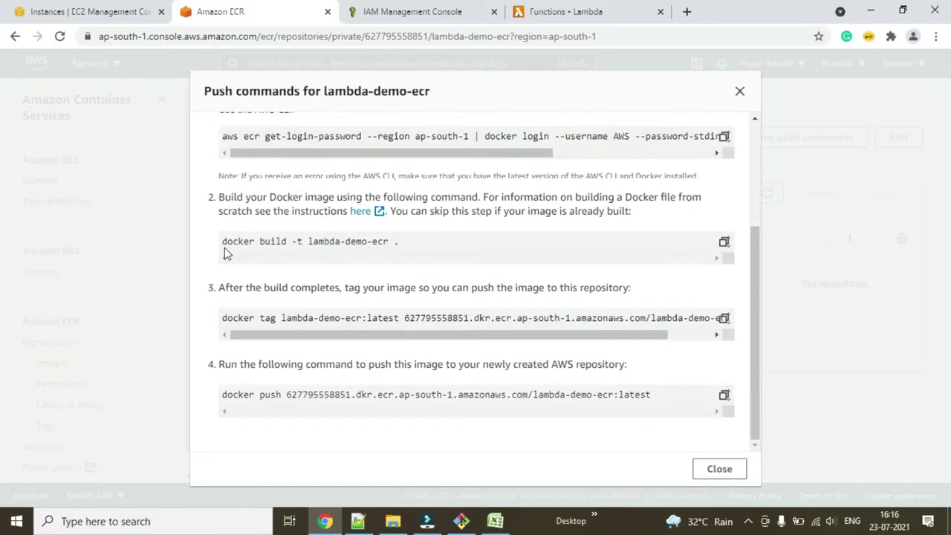
{"action": "left_click", "coordinate": [724, 243]}
{"action": "key", "text": "alt+Tab"}
{"action": "right_click", "coordinate": [319, 264]}
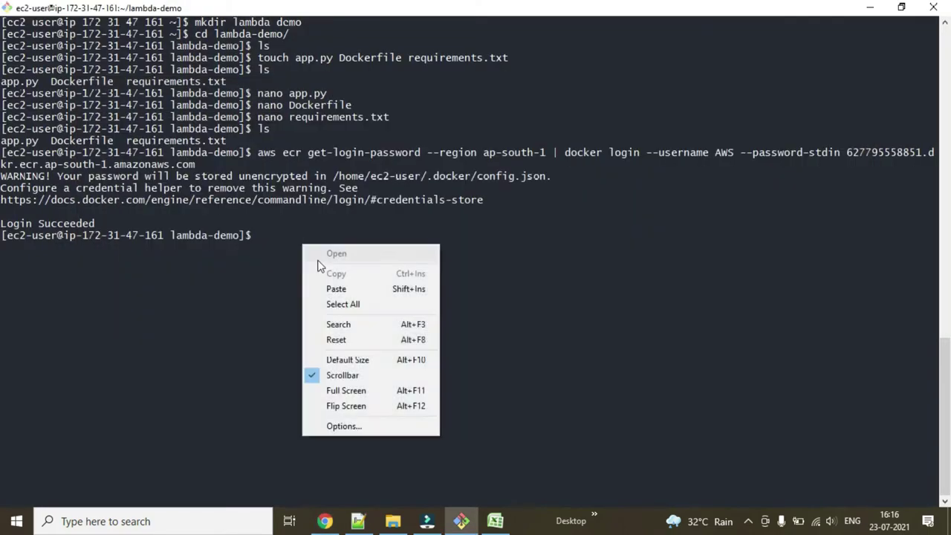
{"action": "left_click", "coordinate": [338, 290]}
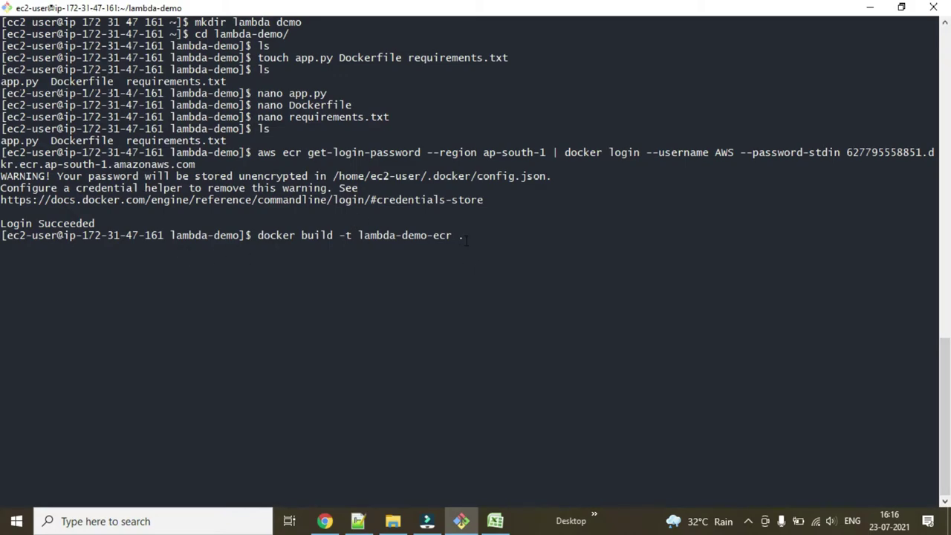
{"action": "key", "text": "BackSpace"}
{"action": "type", "text": "tmp"}
{"action": "key", "text": "BackSpace"}
{"action": "key", "text": "BackSpace"}
{"action": "key", "text": "BackSpace"}
{"action": "type", "text": "/tmp/"}
{"action": "key", "text": "BackSpace"}
{"action": "key", "text": "BackSpace"}
{"action": "key", "text": "BackSpace"}
{"action": "key", "text": "BackSpace"}
{"action": "key", "text": "BackSpace"}
{"action": "type", "text": "."}
Run the build of the lambda-demo-ecr image, review its output once finished, and clear the terminal.
{"action": "key", "text": "Return"}
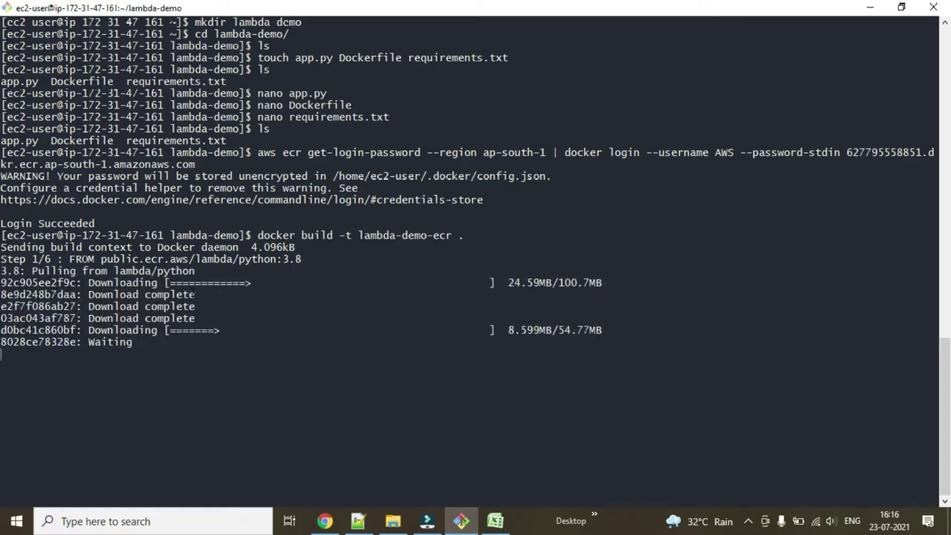
{"action": "left_click_drag", "start_coordinate": [101, 259], "coordinate": [306, 261]}
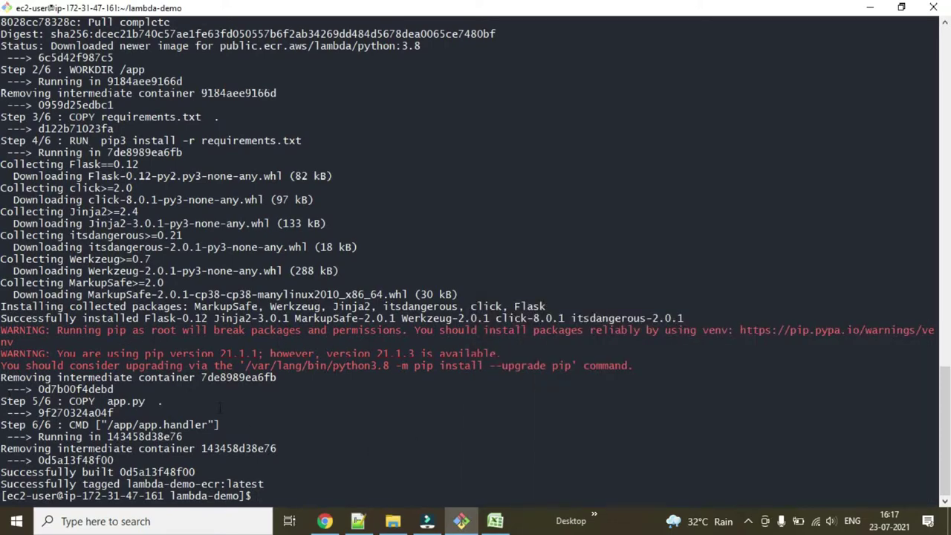
{"action": "left_click_drag", "start_coordinate": [128, 354], "coordinate": [269, 354]}
{"action": "key", "text": "ctrl+l"}
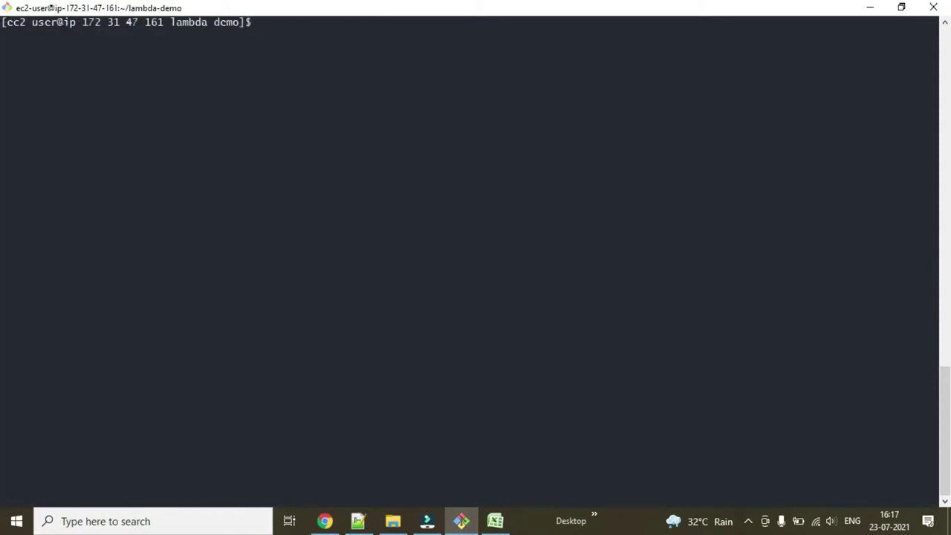
Copy the docker tag command for lambda-demo-ecr:latest from the ECR push commands, run it in the SSH session, and list the Docker images.
{"action": "left_click", "coordinate": [357, 521]}
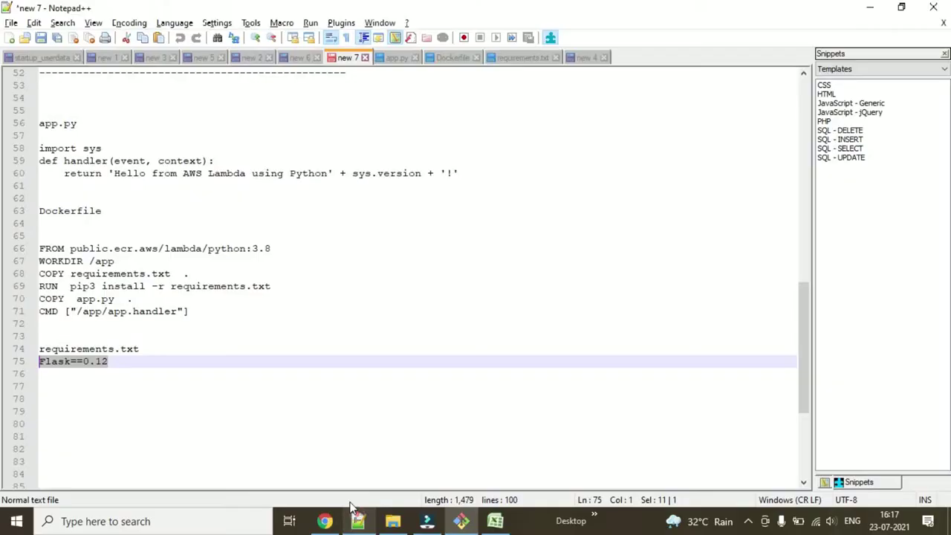
{"action": "key", "text": "alt+Tab"}
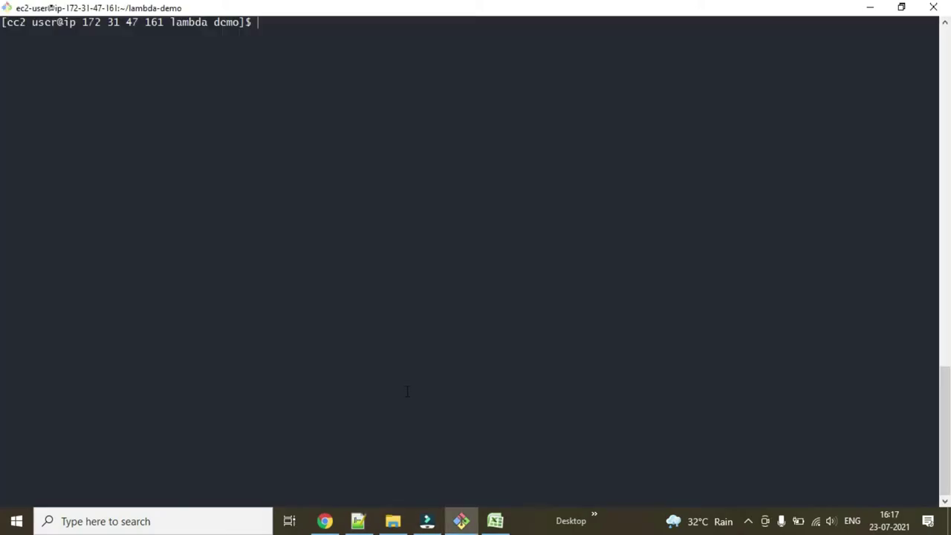
{"action": "left_click", "coordinate": [325, 521]}
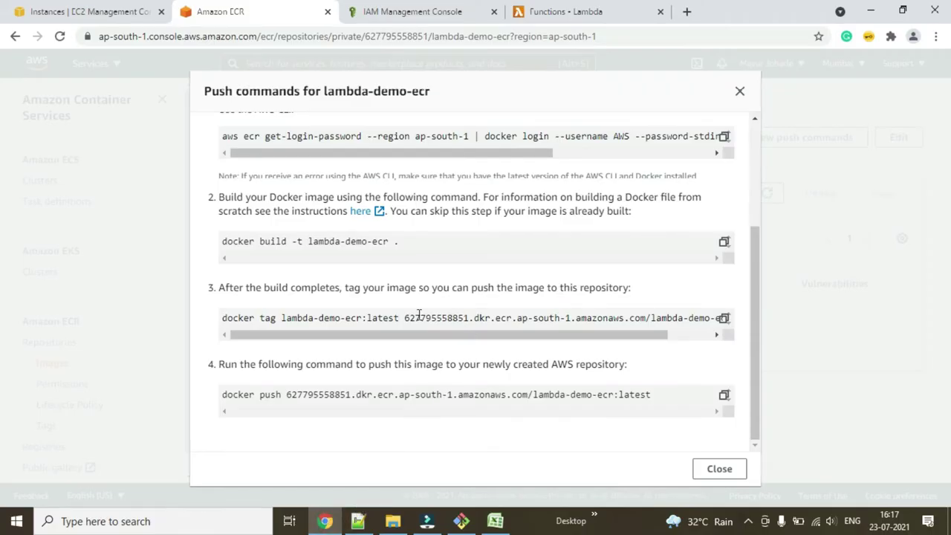
{"action": "left_click", "coordinate": [725, 320]}
{"action": "key", "text": "alt+Tab"}
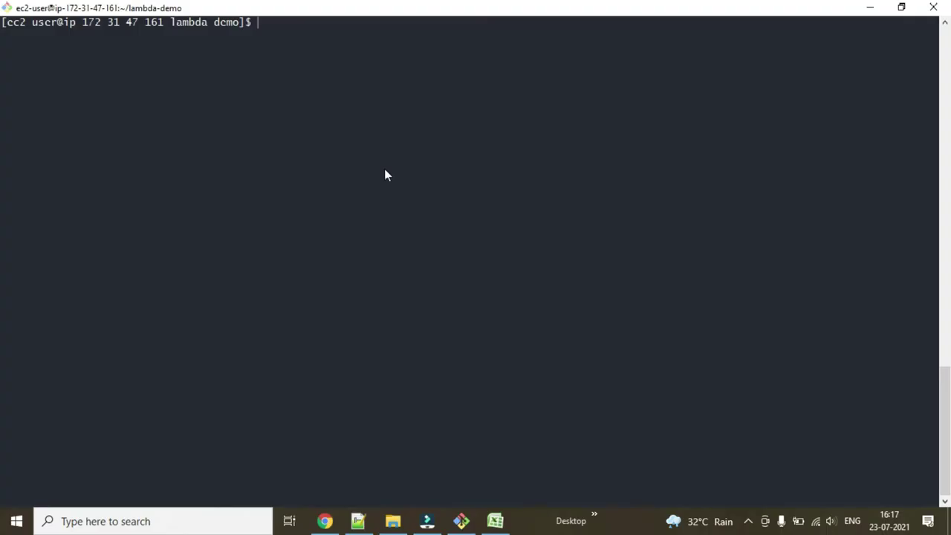
{"action": "right_click", "coordinate": [334, 149]}
{"action": "left_click", "coordinate": [350, 181]}
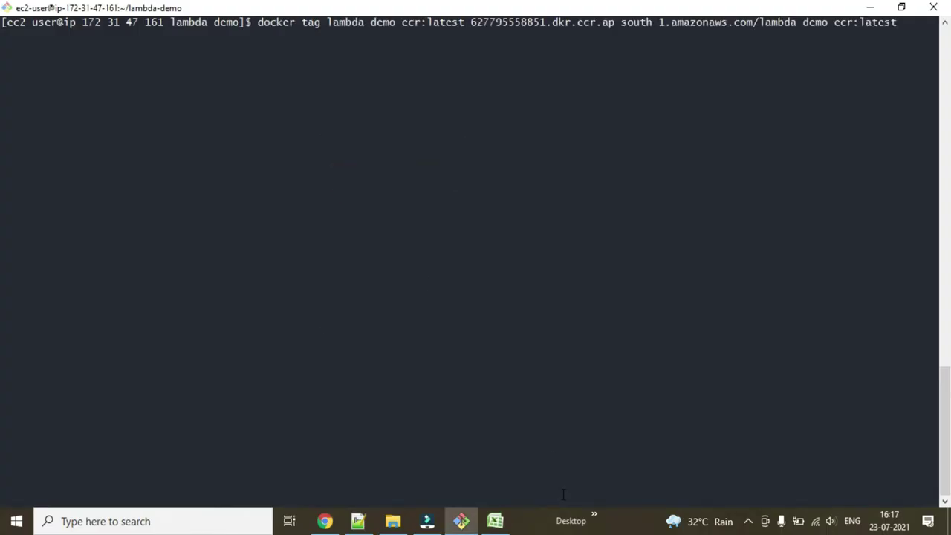
{"action": "key", "text": "Return"}
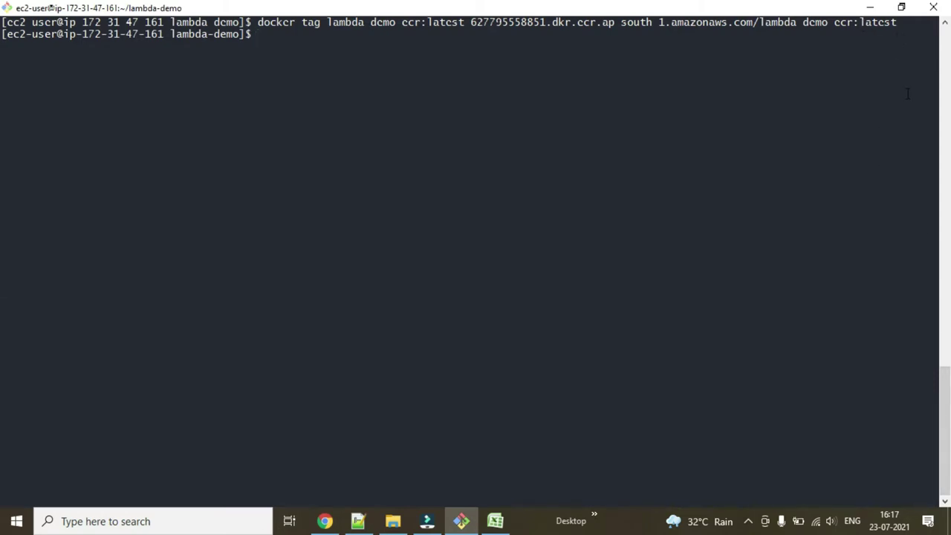
{"action": "type", "text": "docker images"}
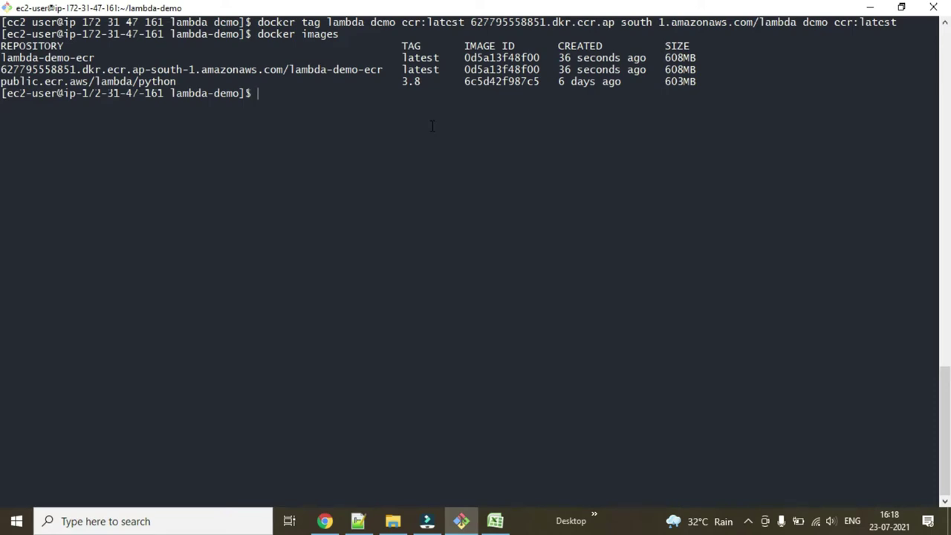
Copy the docker push command for lambda-demo-ecr:latest from the ECR push commands, run it in the SSH session, and review its output.
{"action": "key", "text": "alt+Tab"}
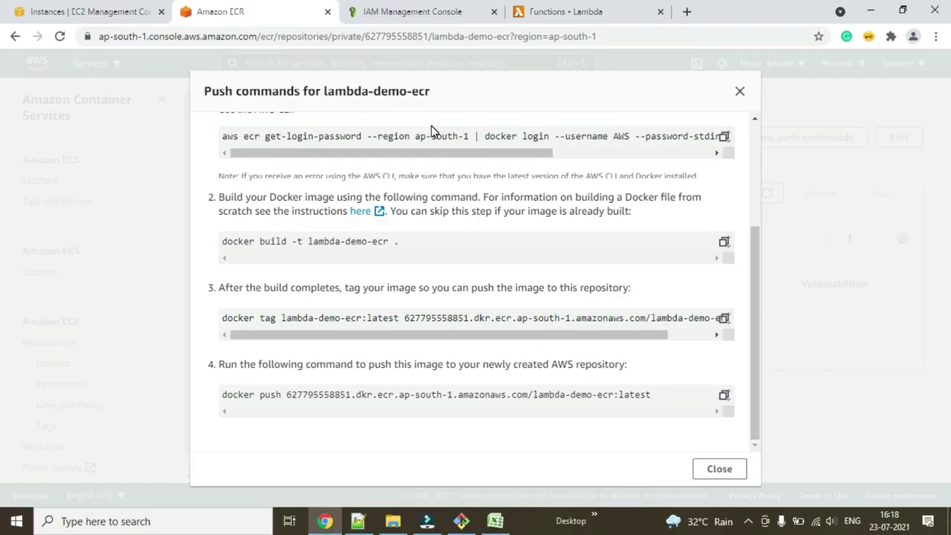
{"action": "left_click", "coordinate": [724, 394]}
{"action": "key", "text": "alt+Tab"}
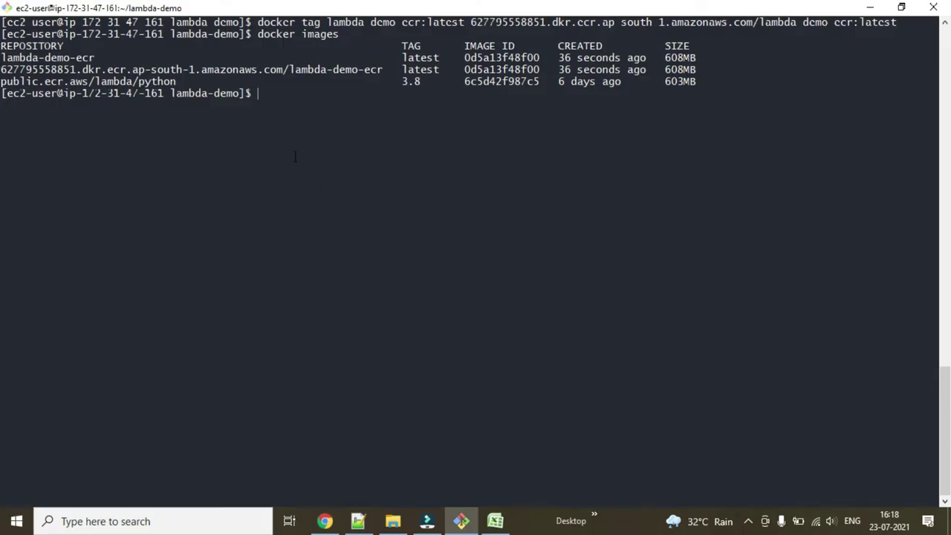
{"action": "right_click", "coordinate": [322, 182]}
{"action": "left_click", "coordinate": [335, 183]}
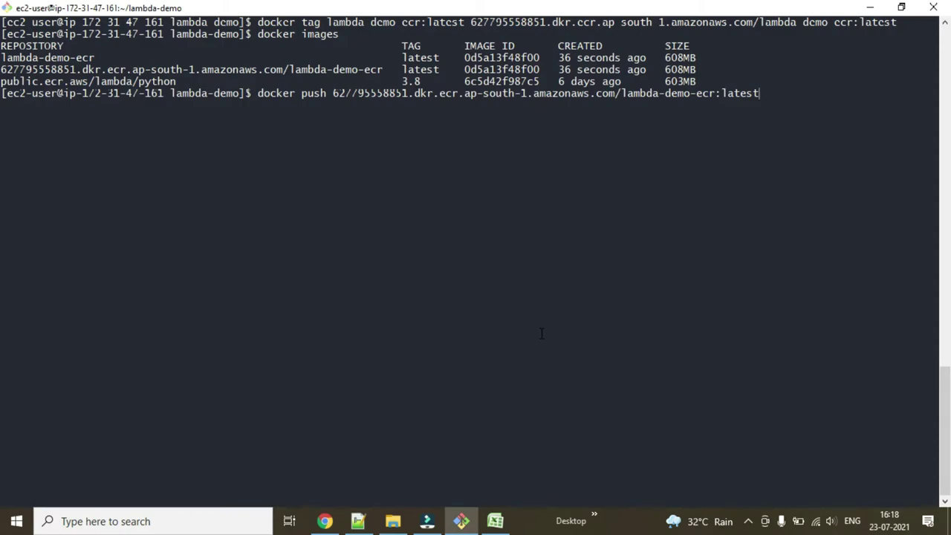
{"action": "key", "text": "Return"}
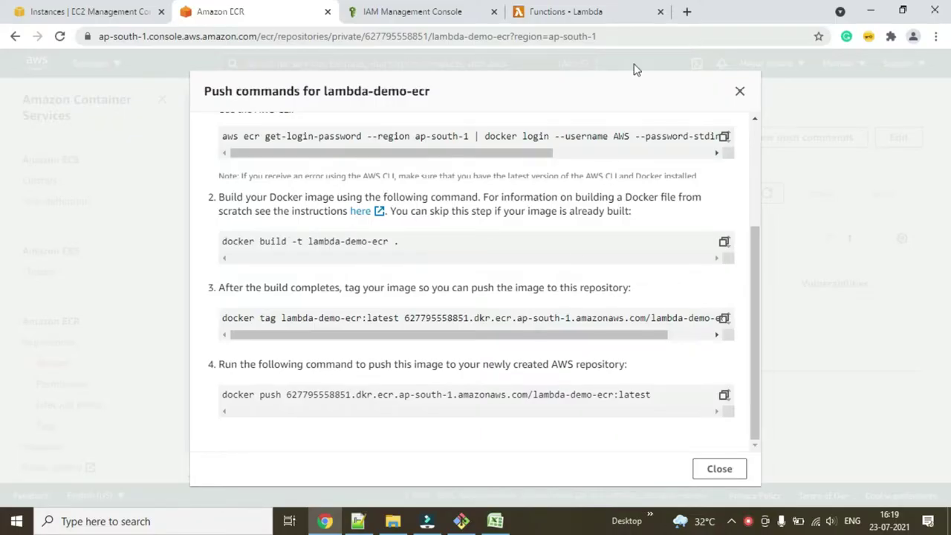
{"action": "left_click", "coordinate": [462, 521]}
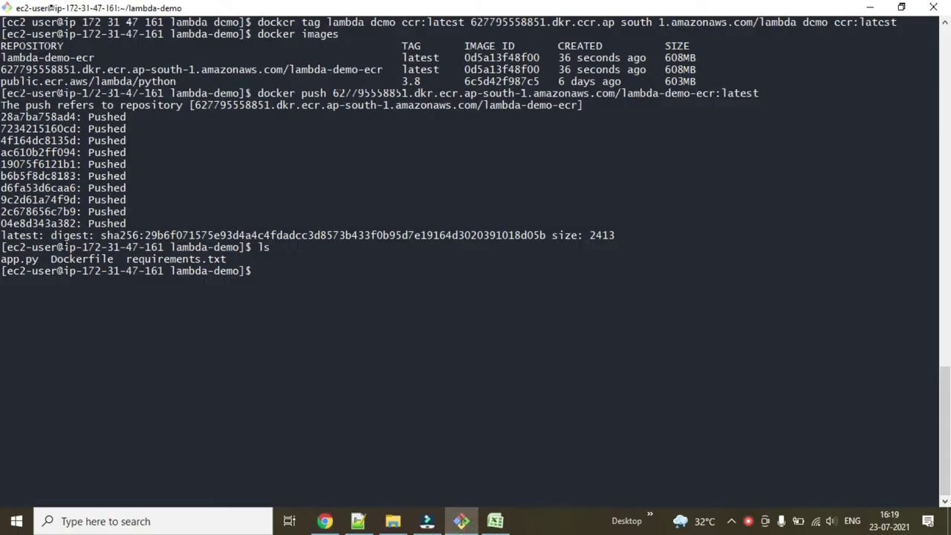
{"action": "left_click_drag", "start_coordinate": [37, 235], "coordinate": [324, 248]}
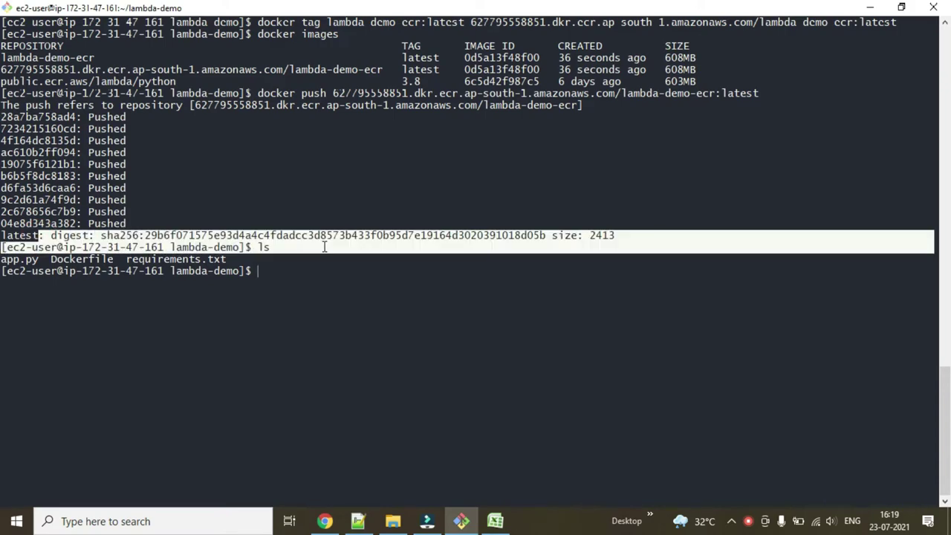
{"action": "left_click_drag", "start_coordinate": [550, 242], "coordinate": [616, 236]}
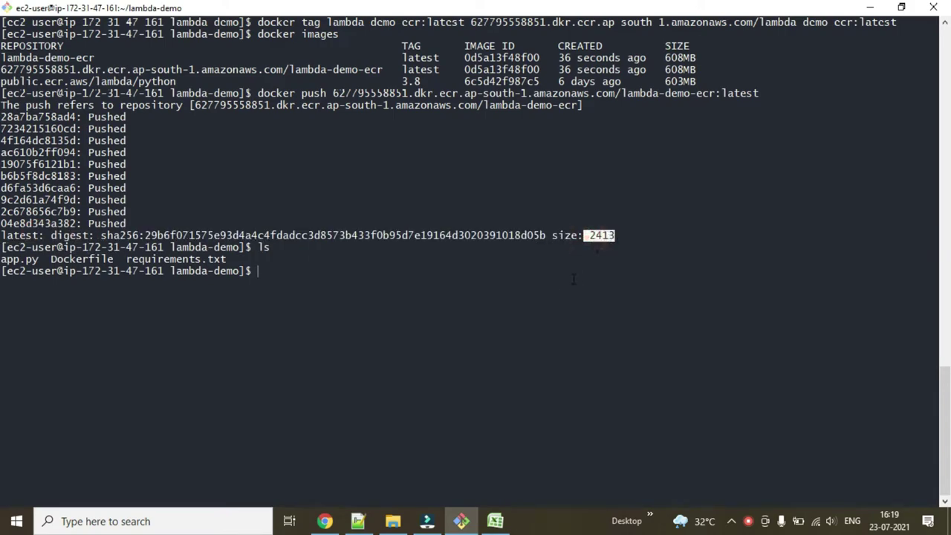
Close the push commands in the ECR console and refresh the lambda-demo-ecr image list to check the pushed image's tag.
{"action": "key", "text": "alt+Tab"}
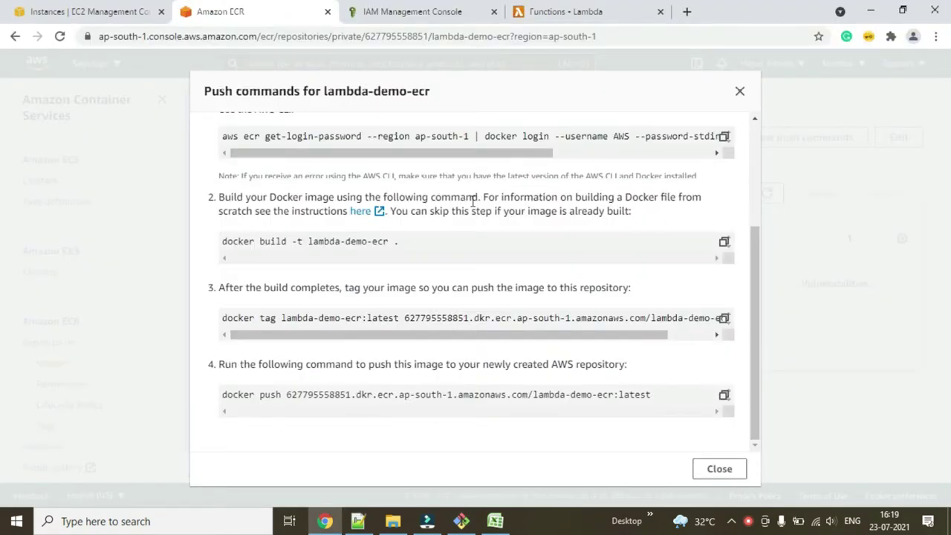
{"action": "left_click", "coordinate": [735, 480]}
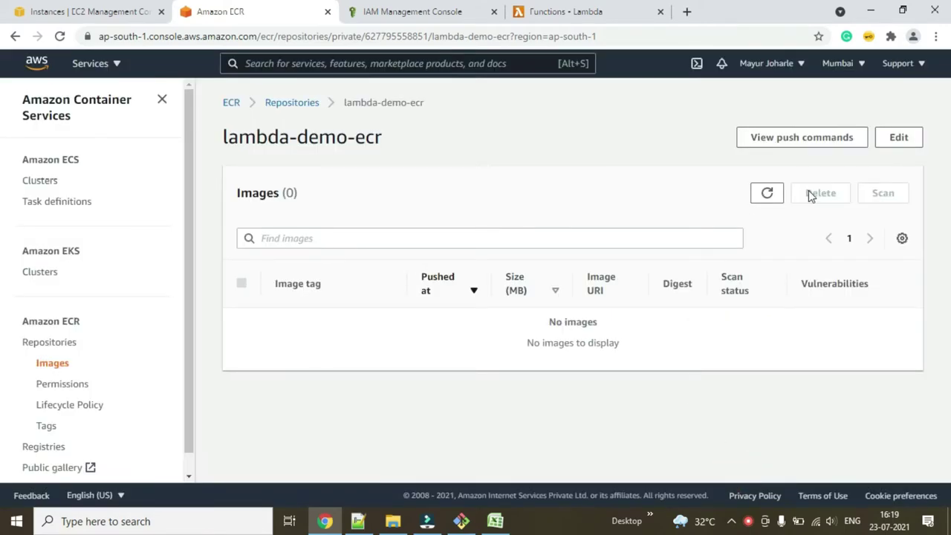
{"action": "left_click", "coordinate": [768, 195]}
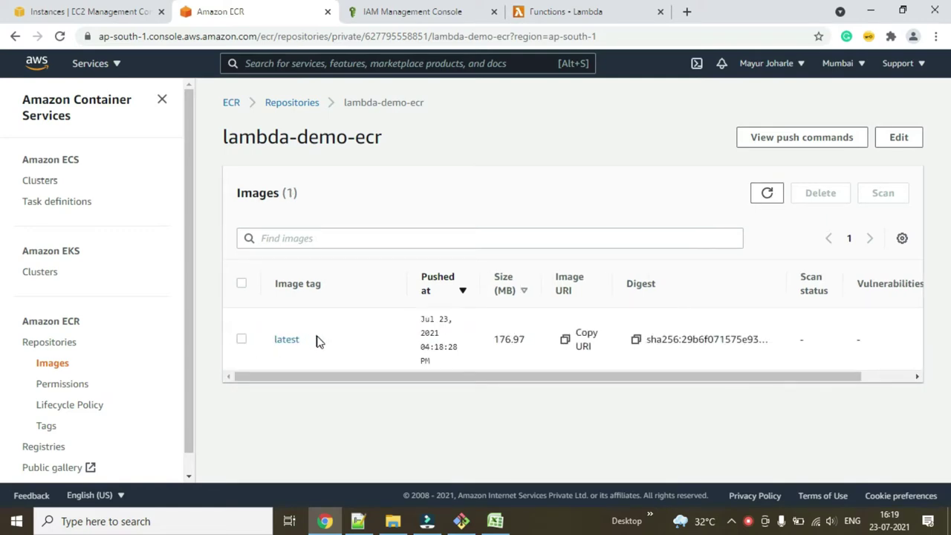
{"action": "double_click", "coordinate": [294, 339]}
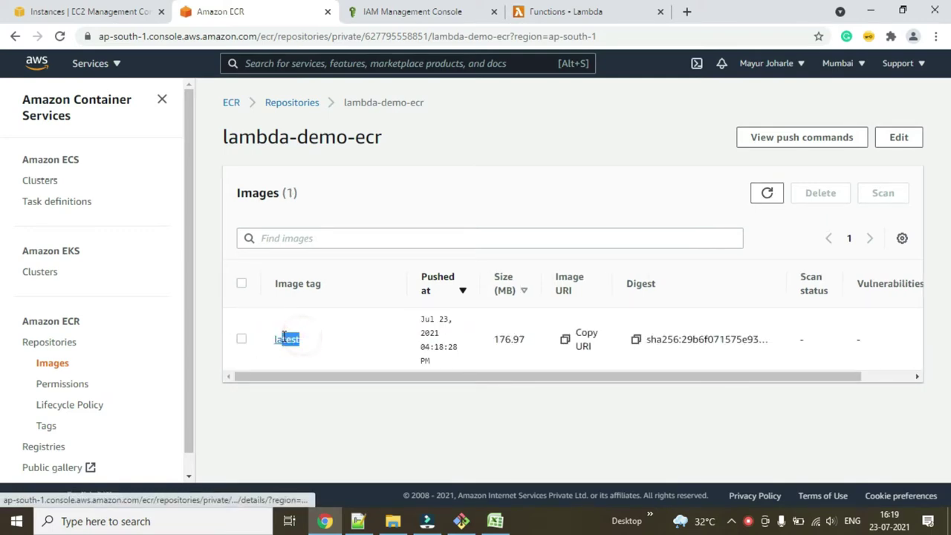
{"action": "left_click", "coordinate": [322, 336]}
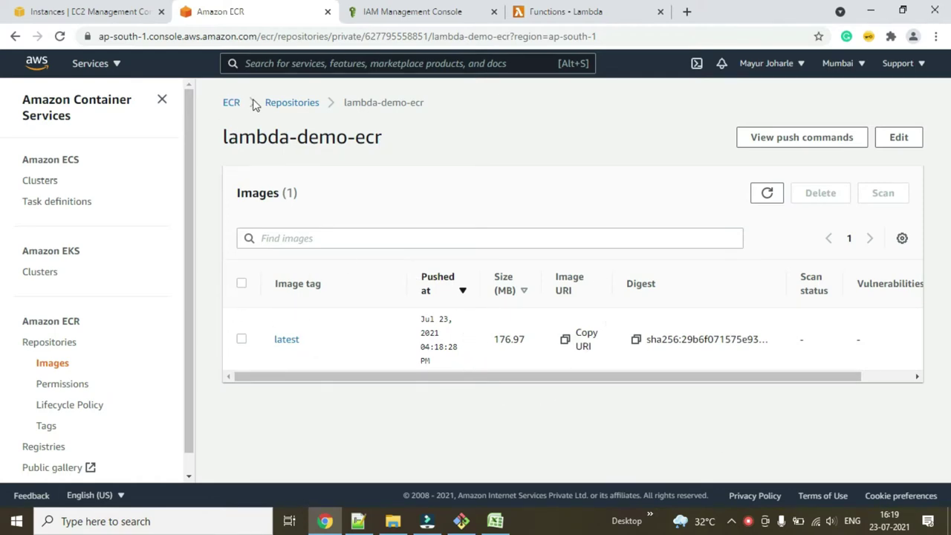
Switch to the Lambda console and start creating a new function with the Container image option.
{"action": "left_click", "coordinate": [541, 15]}
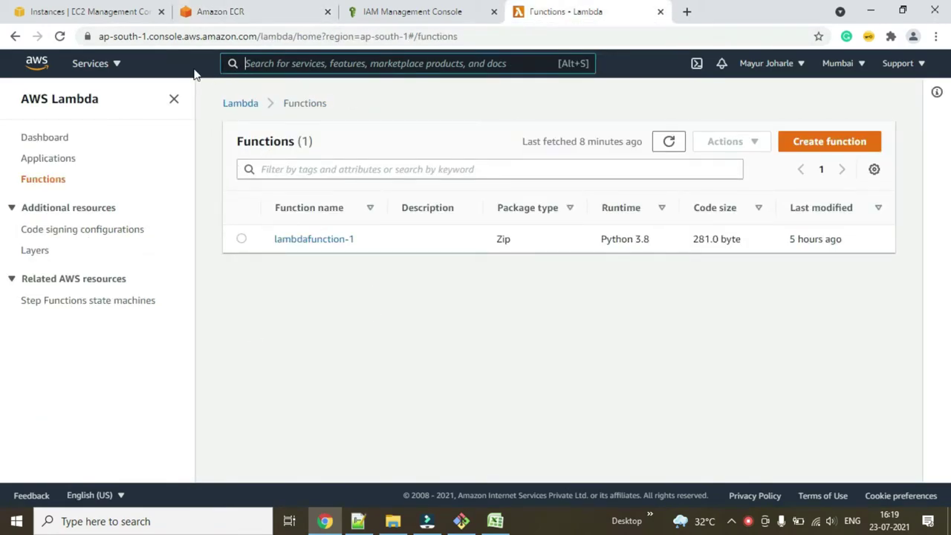
{"action": "left_click", "coordinate": [108, 64]}
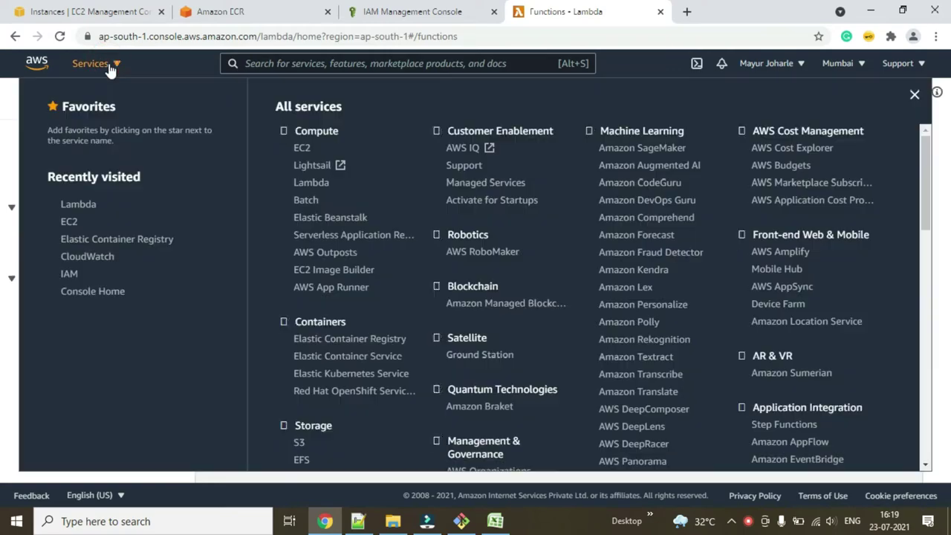
{"action": "left_click", "coordinate": [307, 65]}
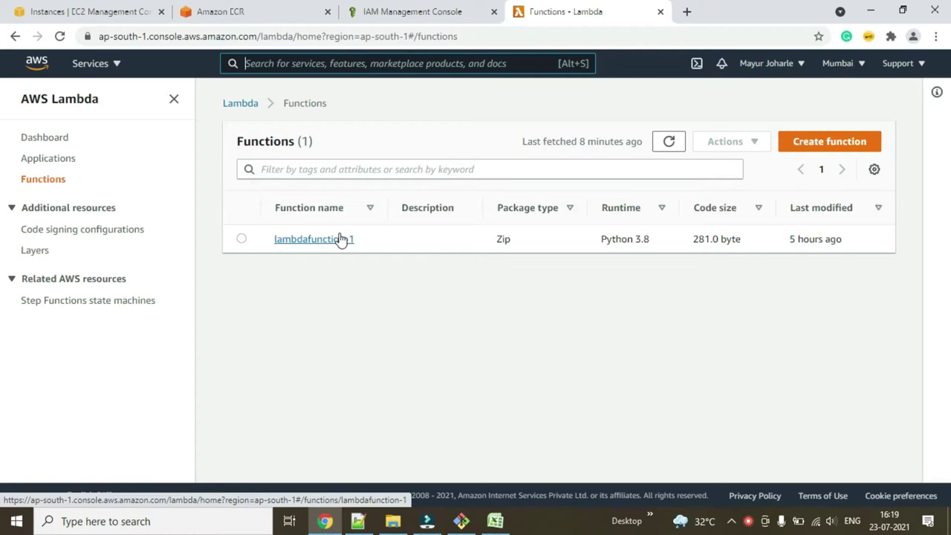
{"action": "left_click", "coordinate": [833, 145]}
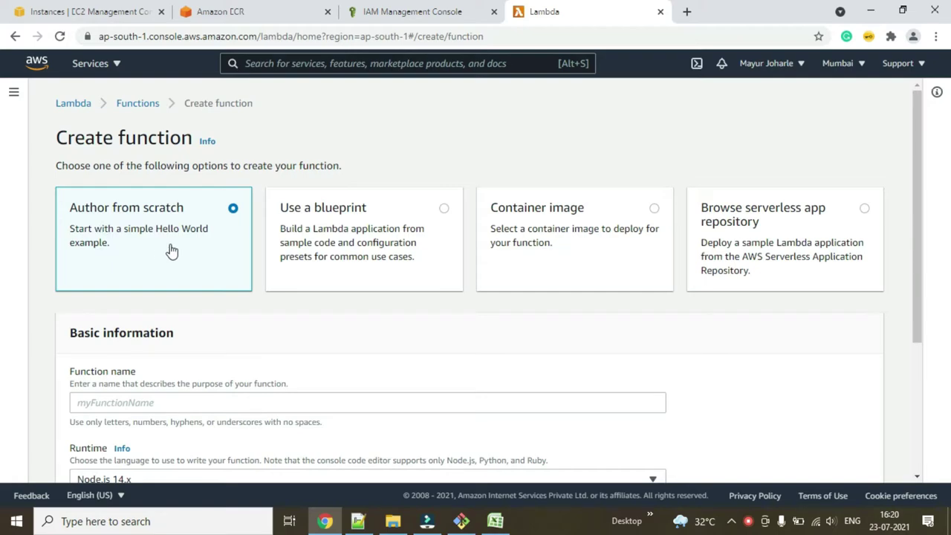
{"action": "left_click", "coordinate": [556, 215]}
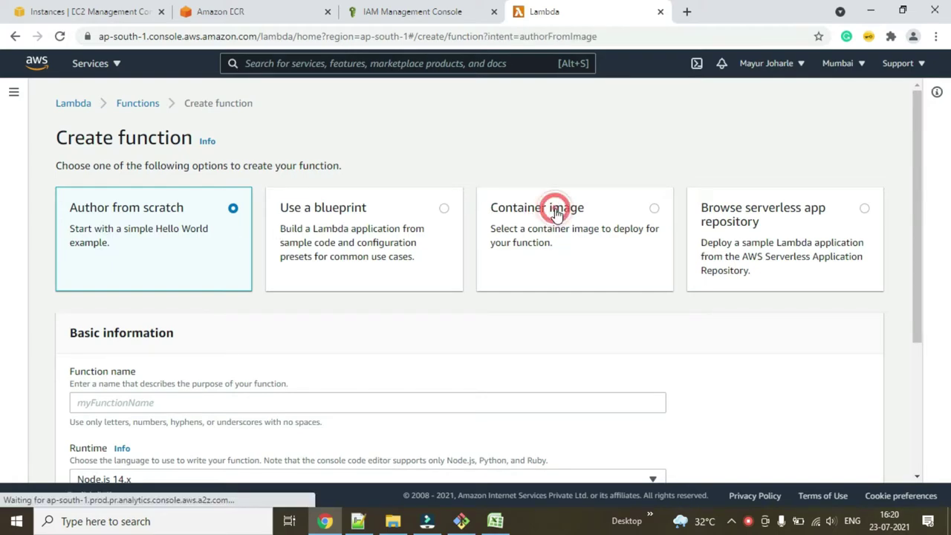
Name the new Lambda function docker-demo.
{"action": "scroll", "coordinate": [556, 214], "scroll_direction": "down", "scroll_amount": 2}
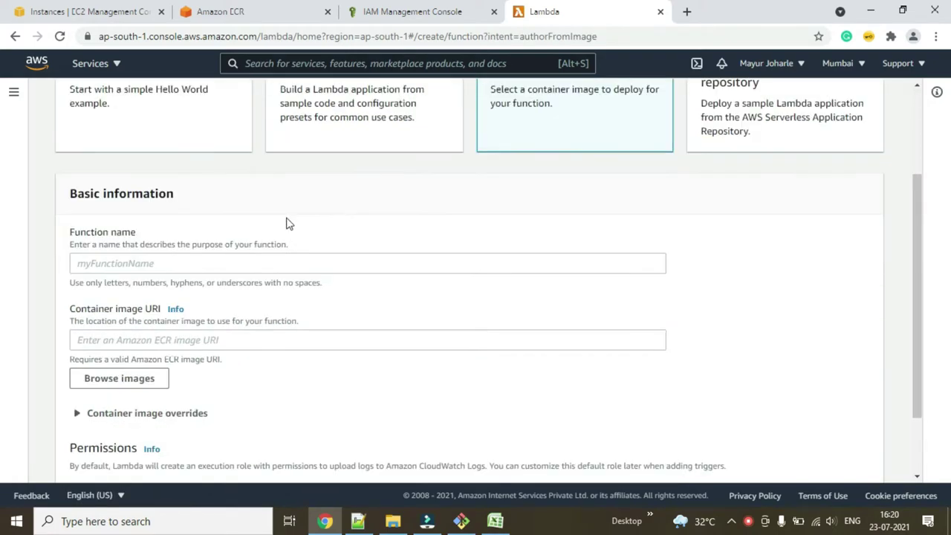
{"action": "left_click", "coordinate": [196, 271]}
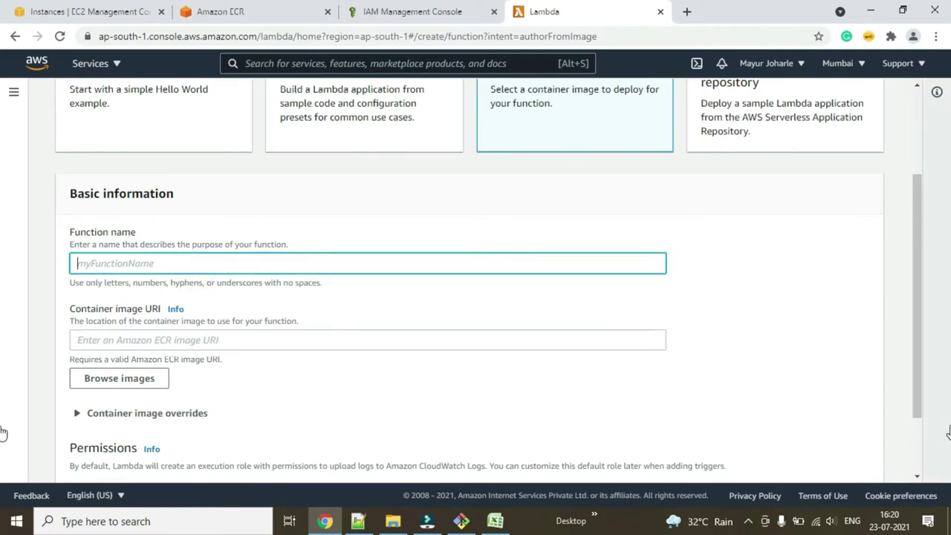
{"action": "type", "text": "docker"}
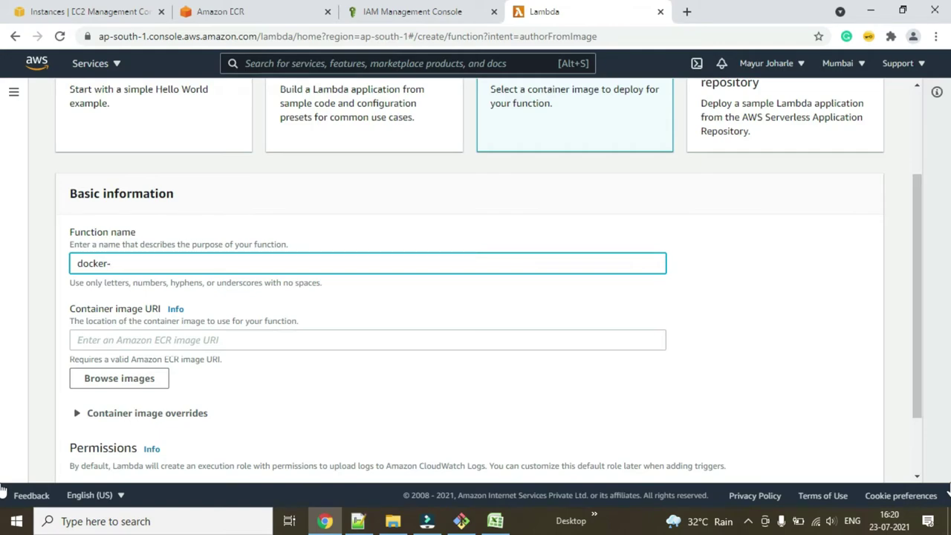
{"action": "type", "text": "-demo"}
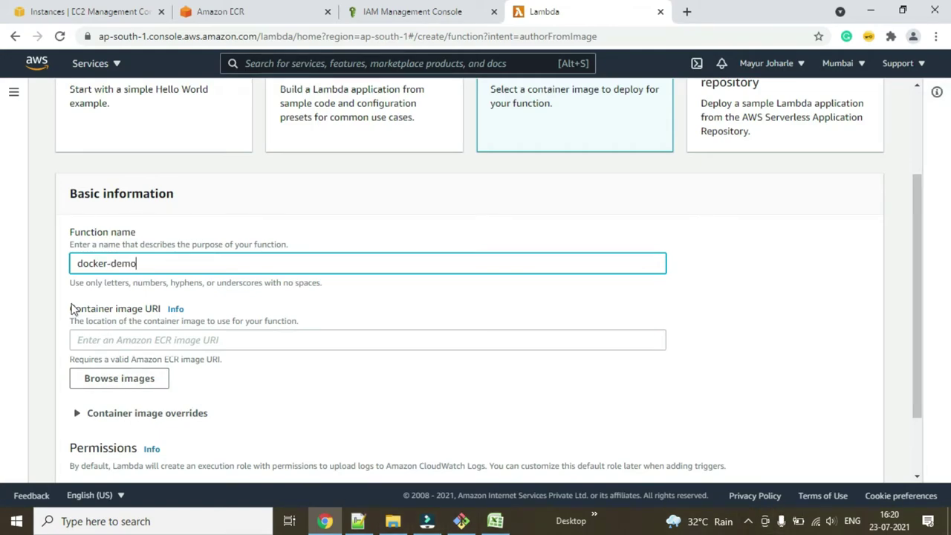
Select the image tagged latest from the lambda-demo-ecr repository as the container image and create the function.
{"action": "left_click_drag", "start_coordinate": [71, 309], "coordinate": [97, 309]}
{"action": "left_click", "coordinate": [97, 381]}
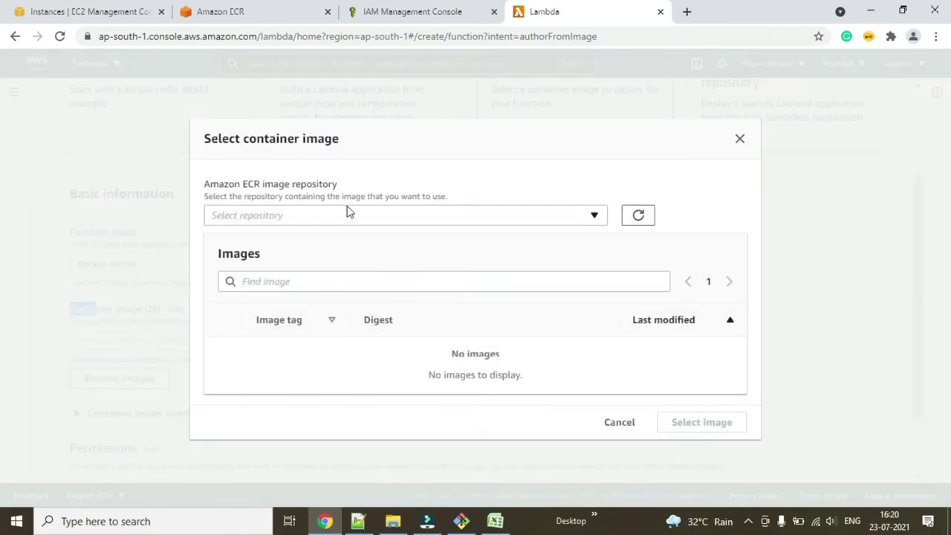
{"action": "left_click", "coordinate": [347, 212]}
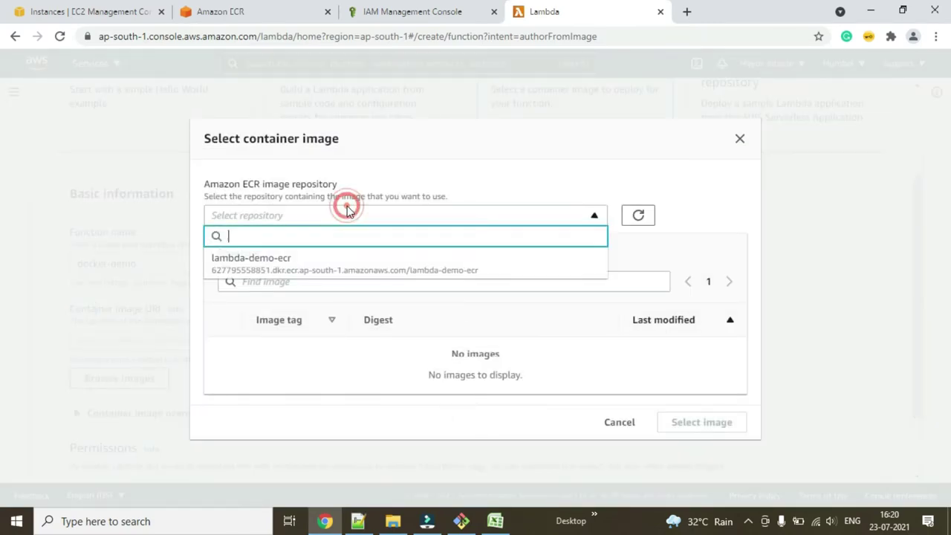
{"action": "left_click", "coordinate": [264, 273]}
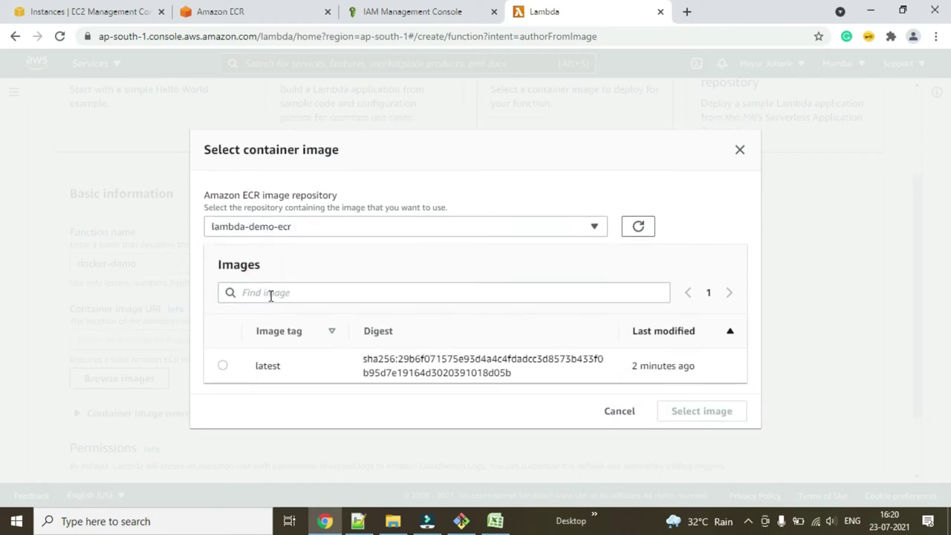
{"action": "left_click", "coordinate": [223, 365]}
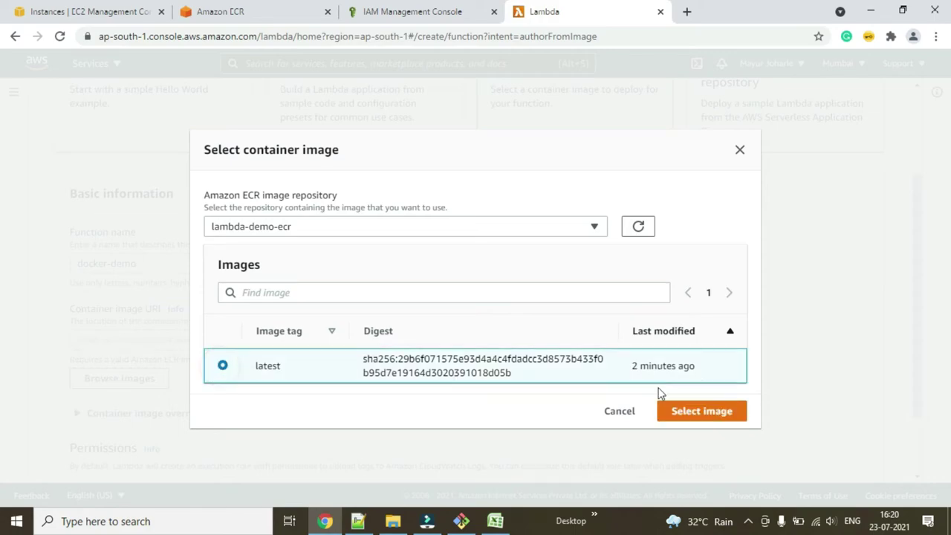
{"action": "left_click", "coordinate": [698, 413]}
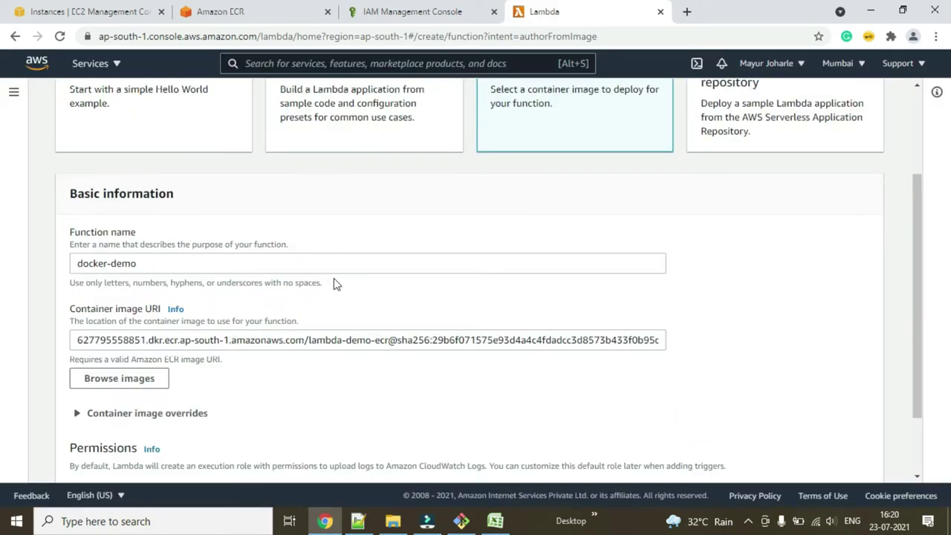
{"action": "scroll", "coordinate": [336, 284], "scroll_direction": "down", "scroll_amount": 2}
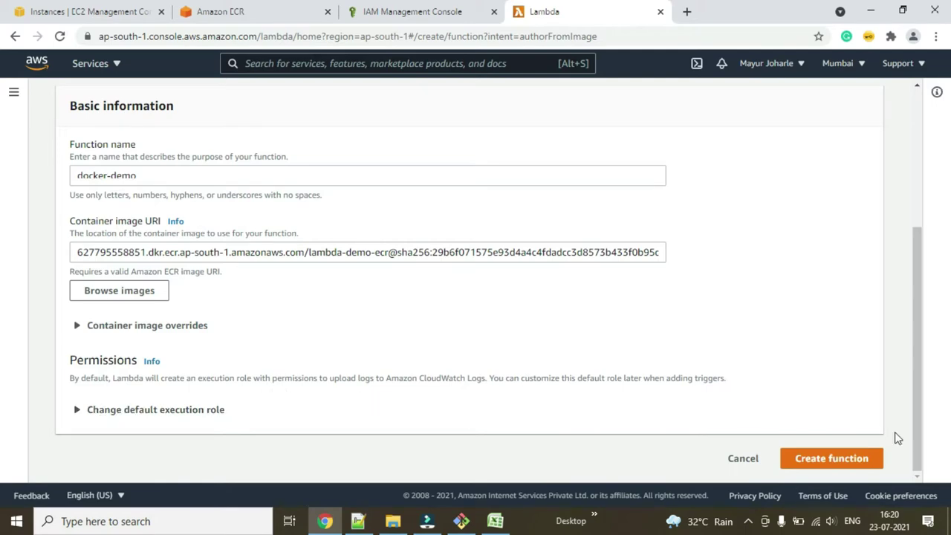
{"action": "left_click", "coordinate": [852, 467]}
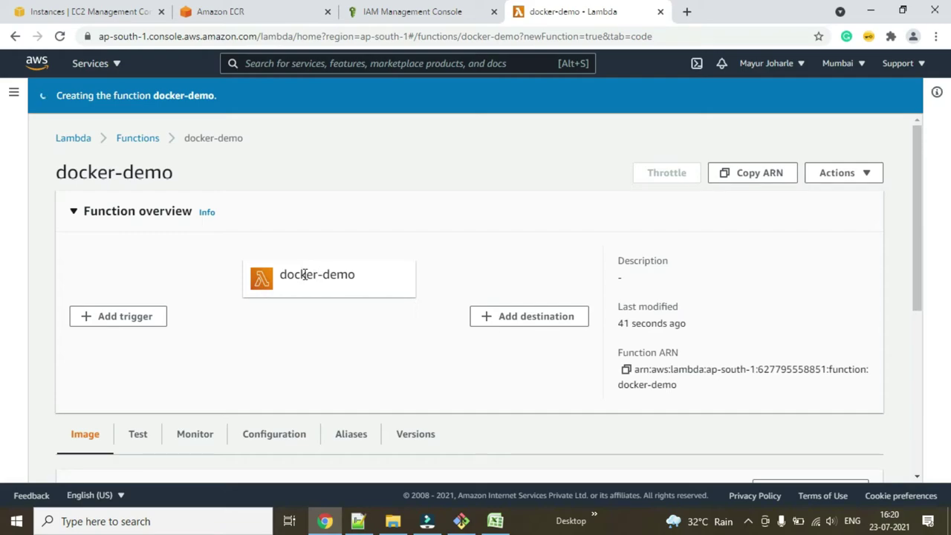
Create a hello-world test event named demotest for the docker-demo function and run the test.
{"action": "left_click_drag", "start_coordinate": [278, 275], "coordinate": [337, 274]}
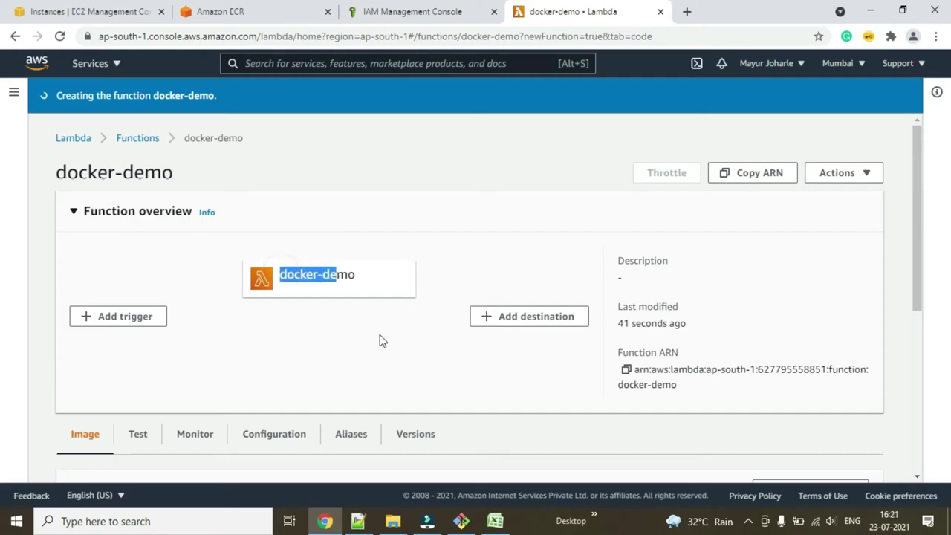
{"action": "scroll", "coordinate": [394, 350], "scroll_direction": "down", "scroll_amount": 1}
{"action": "scroll", "coordinate": [399, 358], "scroll_direction": "down", "scroll_amount": 1}
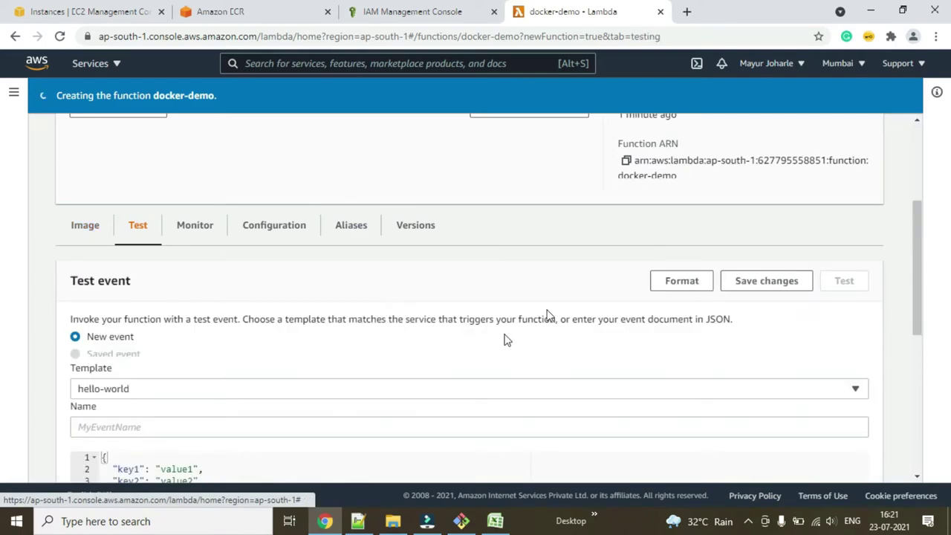
{"action": "scroll", "coordinate": [226, 339], "scroll_direction": "down", "scroll_amount": 1}
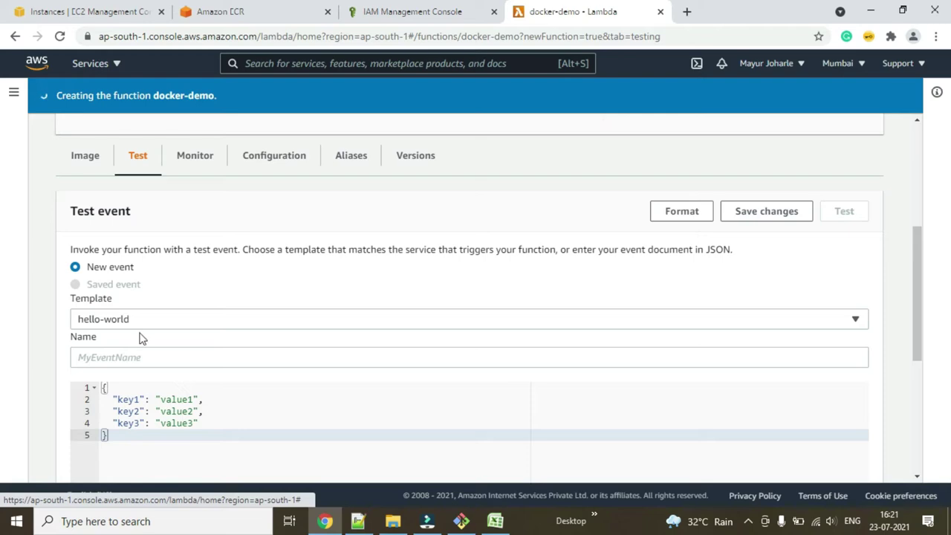
{"action": "left_click", "coordinate": [95, 357]}
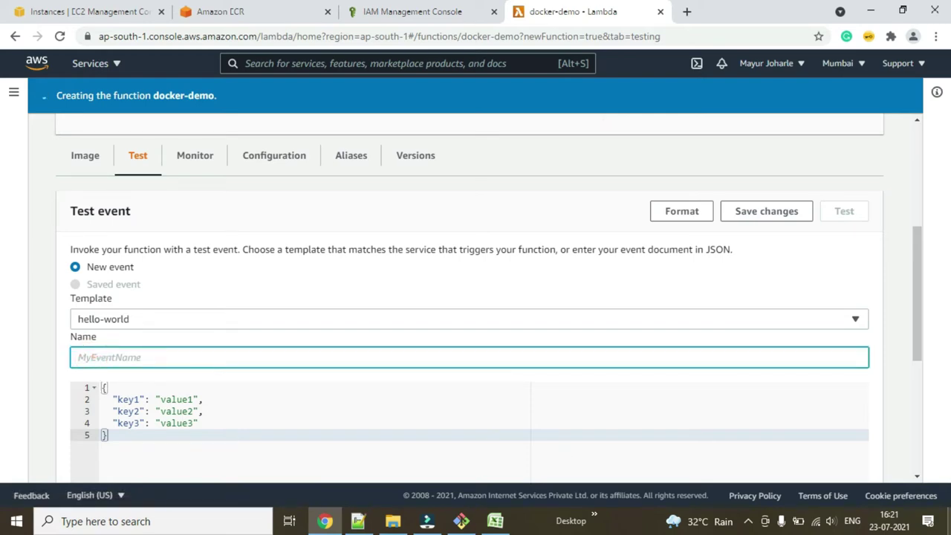
{"action": "type", "text": "demo-test"}
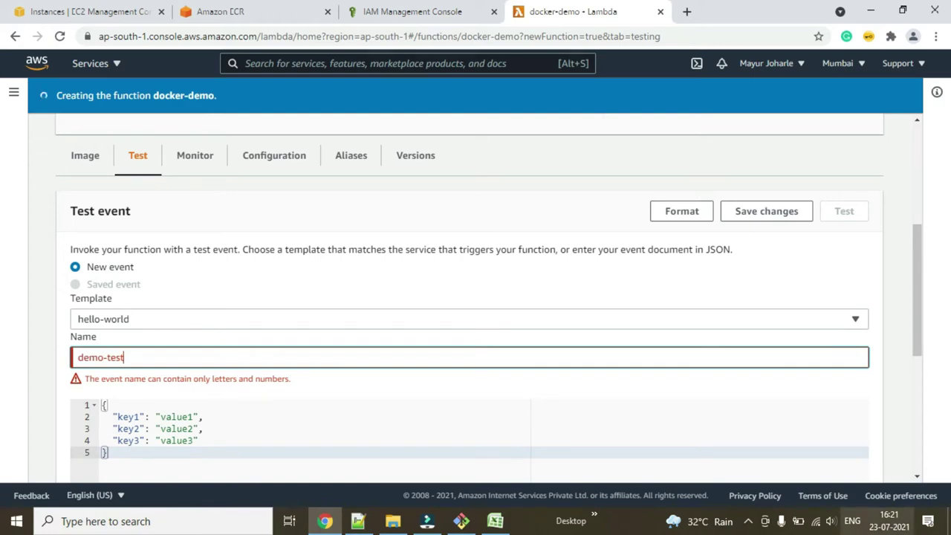
{"action": "left_click", "coordinate": [101, 360]}
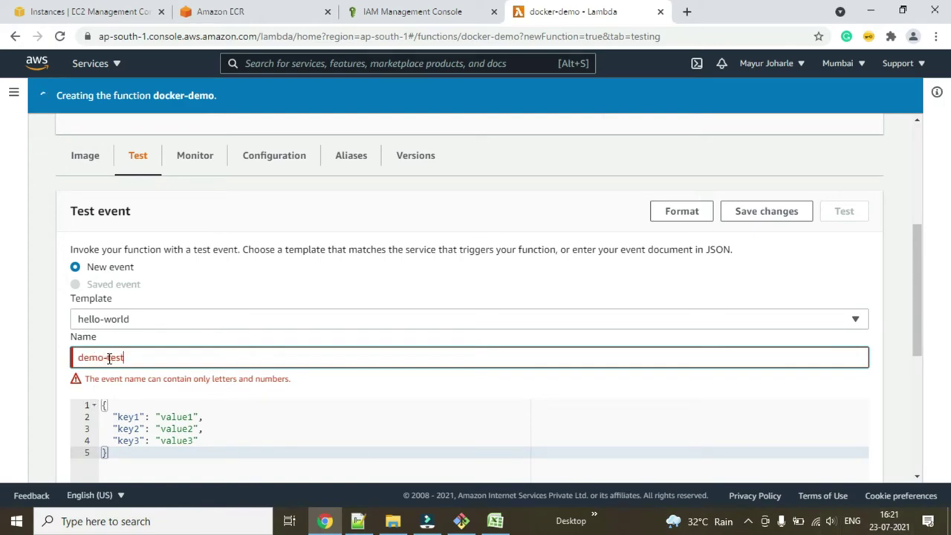
{"action": "key", "text": "Delete"}
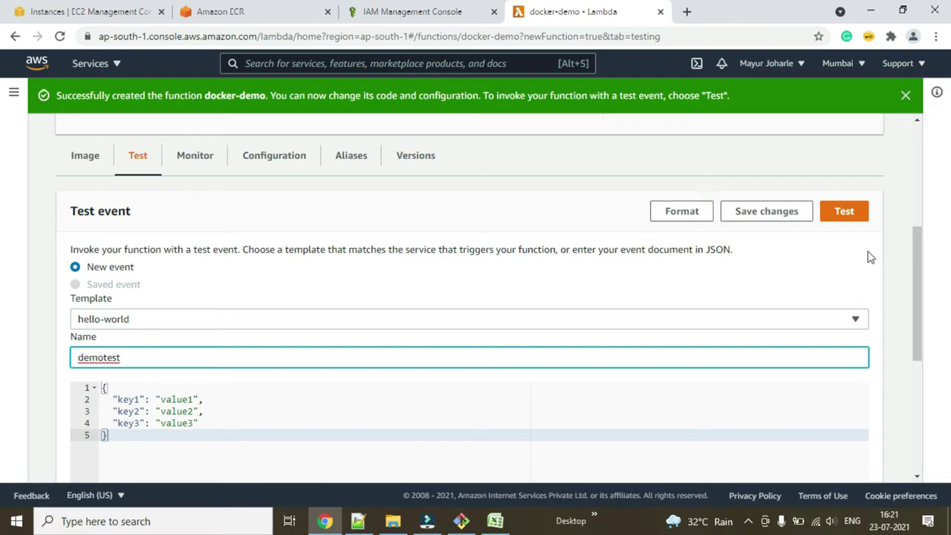
{"action": "left_click", "coordinate": [837, 215]}
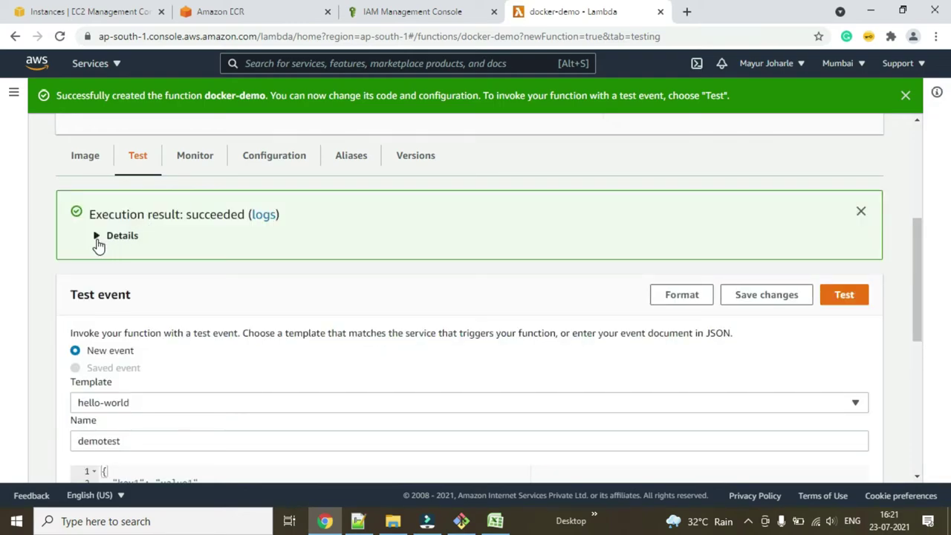
Expand the execution details and examine the log output and the result returned by docker-demo.
{"action": "left_click", "coordinate": [98, 236]}
{"action": "scroll", "coordinate": [358, 336], "scroll_direction": "down", "scroll_amount": 4}
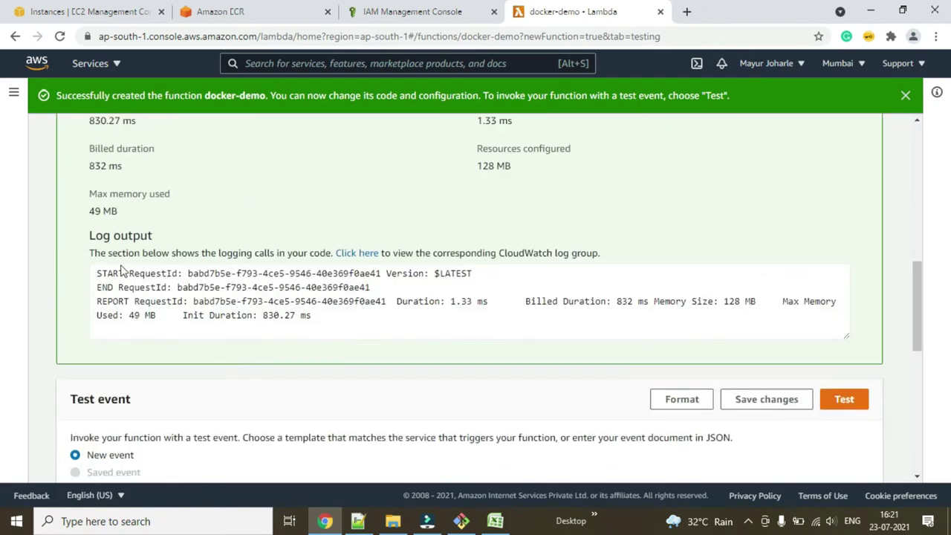
{"action": "left_click_drag", "start_coordinate": [119, 272], "coordinate": [513, 290]}
{"action": "scroll", "coordinate": [513, 290], "scroll_direction": "up", "scroll_amount": 1}
{"action": "scroll", "coordinate": [498, 281], "scroll_direction": "up", "scroll_amount": 8}
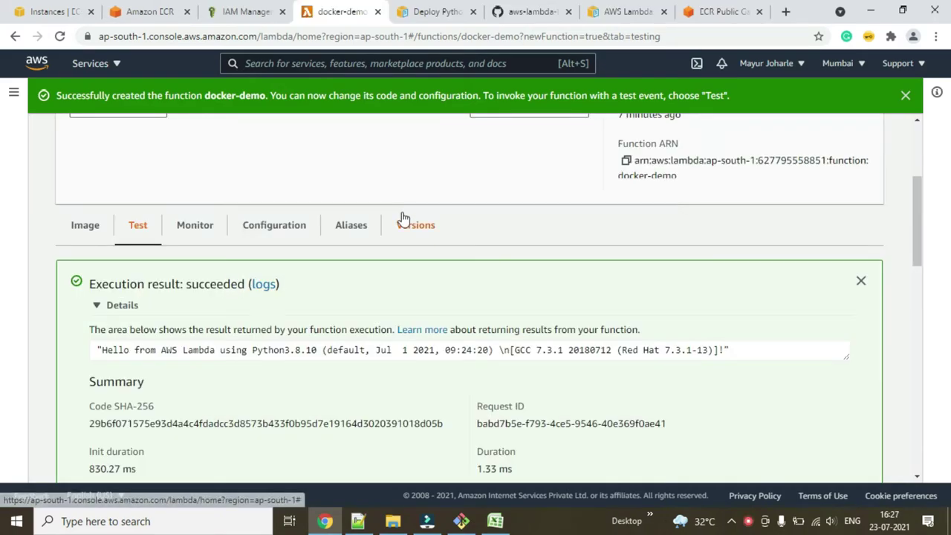
{"action": "scroll", "coordinate": [338, 227], "scroll_direction": "up", "scroll_amount": 3}
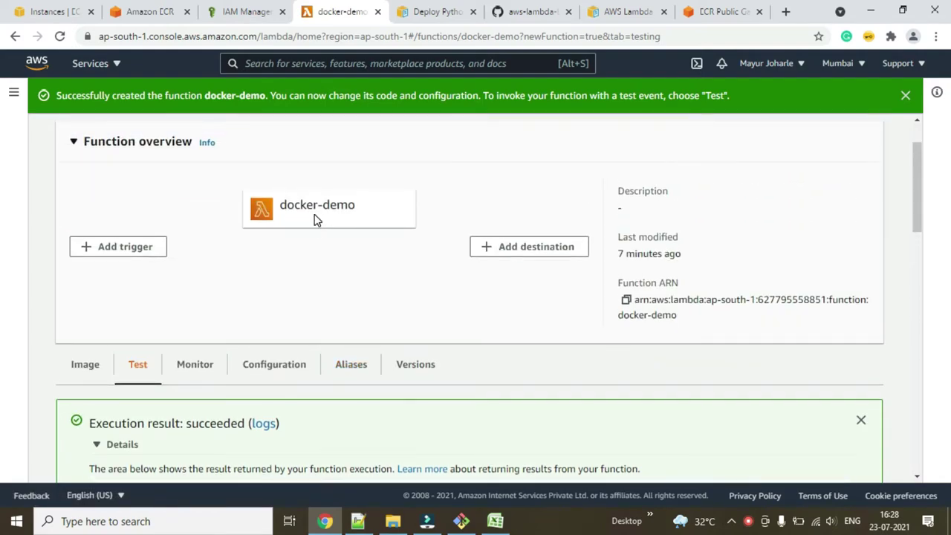
{"action": "scroll", "coordinate": [319, 250], "scroll_direction": "down", "scroll_amount": 1}
{"action": "scroll", "coordinate": [148, 348], "scroll_direction": "down", "scroll_amount": 1}
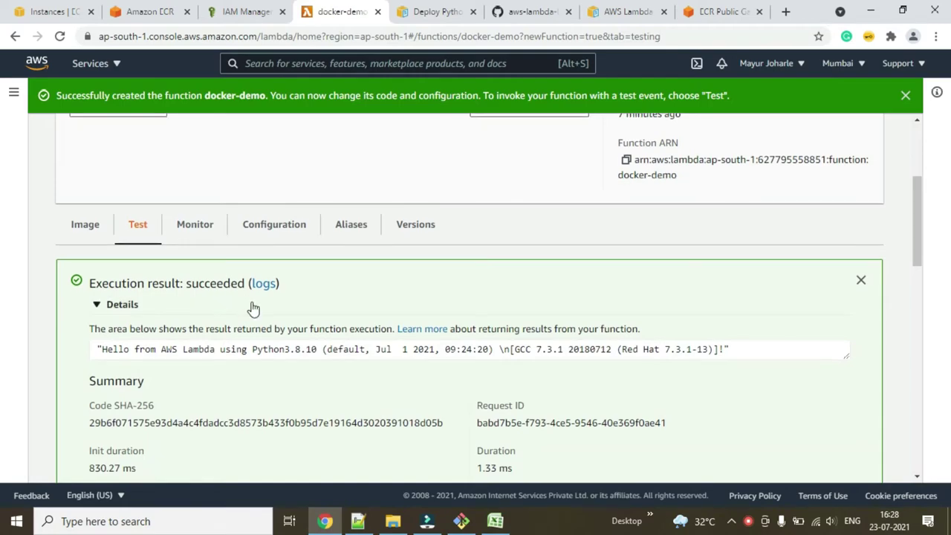
{"action": "scroll", "coordinate": [251, 308], "scroll_direction": "down", "scroll_amount": 1}
{"action": "left_click_drag", "start_coordinate": [192, 281], "coordinate": [302, 284]}
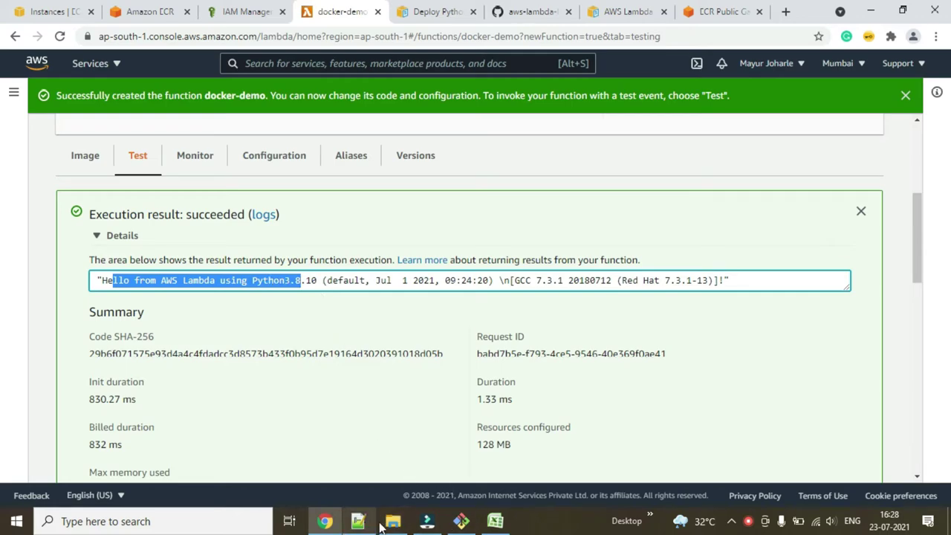
Switch to the terminal, list the lambda-demo files and print app.py to compare its return statement with the Lambda test result.
{"action": "left_click", "coordinate": [461, 521]}
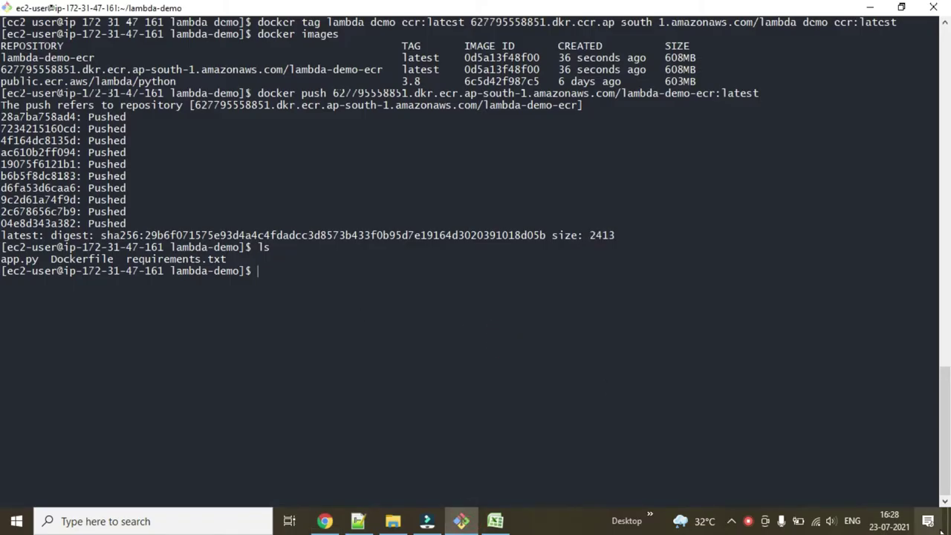
{"action": "type", "text": "ls"}
{"action": "key", "text": "Return"}
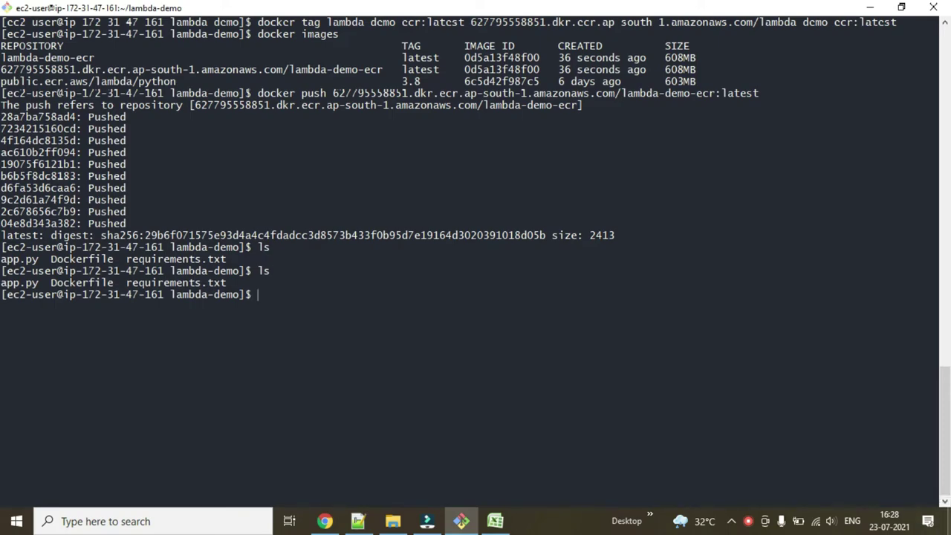
{"action": "type", "text": "cat app.py"}
{"action": "key", "text": "Return"}
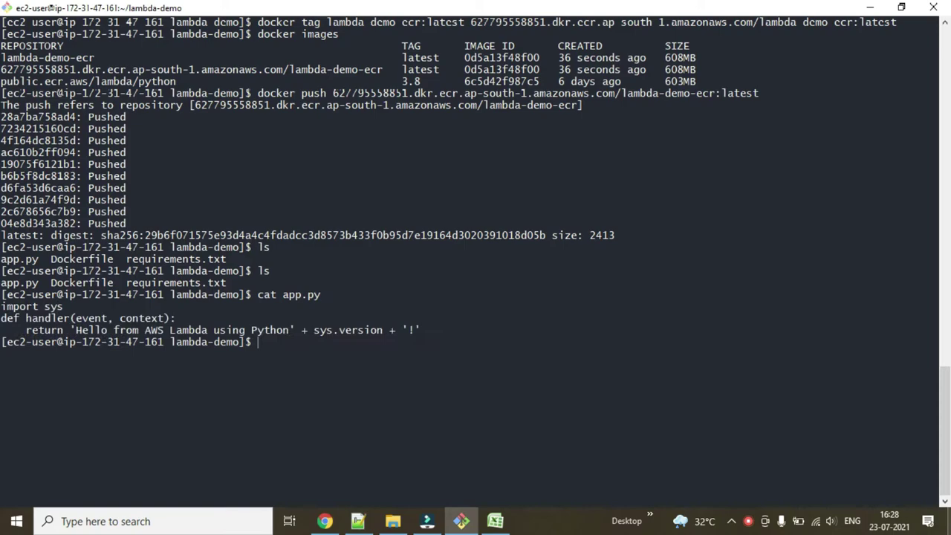
{"action": "left_click_drag", "start_coordinate": [139, 334], "coordinate": [365, 340]}
{"action": "left_click", "coordinate": [344, 330]}
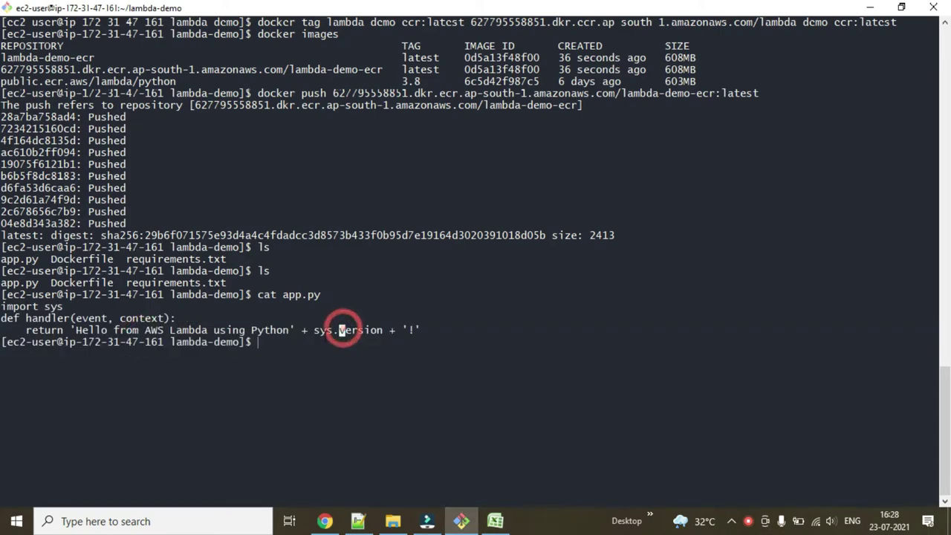
{"action": "double_click", "coordinate": [343, 330]}
{"action": "key", "text": "alt+Tab"}
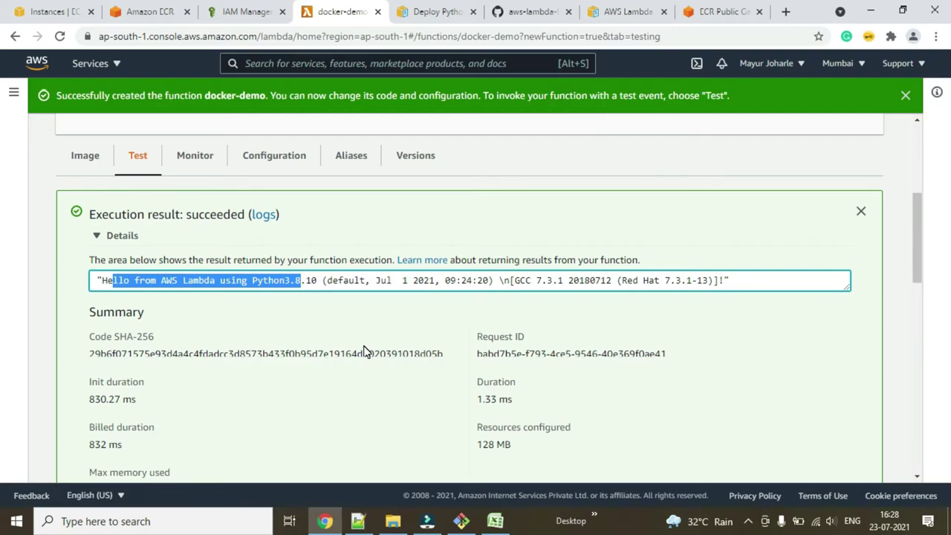
Clear the terminal, delete everything in the lambda-demo directory with rm -rf *, and list the directory to check it.
{"action": "left_click", "coordinate": [461, 521]}
{"action": "type", "text": "ls"}
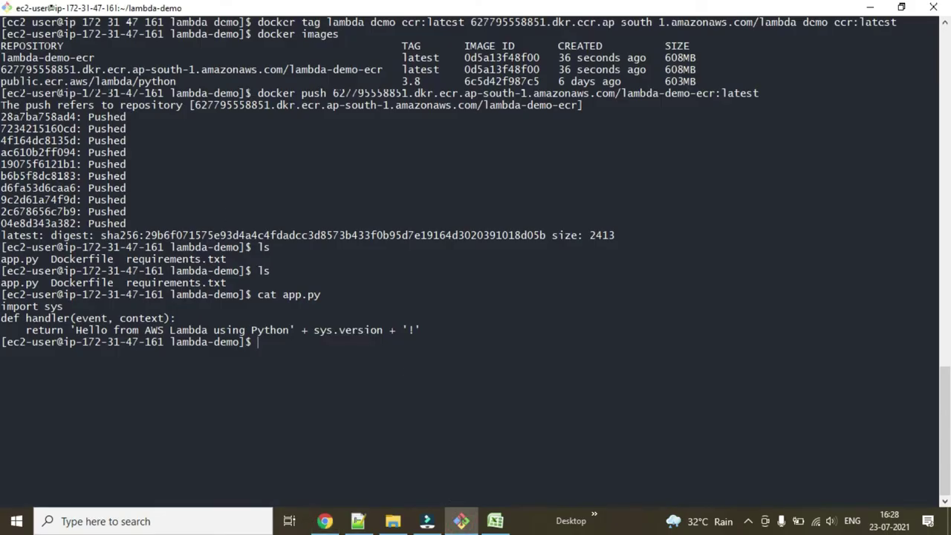
{"action": "key", "text": "Return"}
{"action": "key", "text": "ctrl+l"}
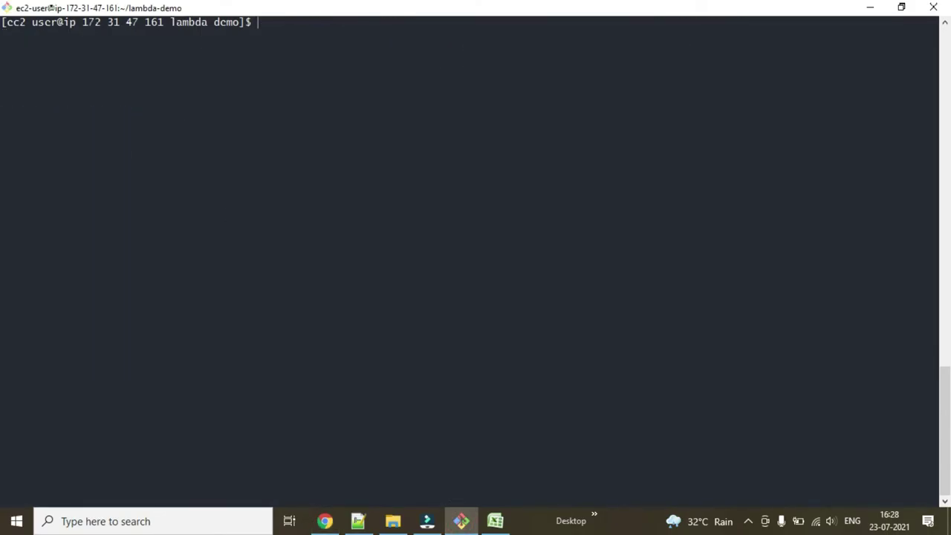
{"action": "type", "text": "ls"}
{"action": "key", "text": "Return"}
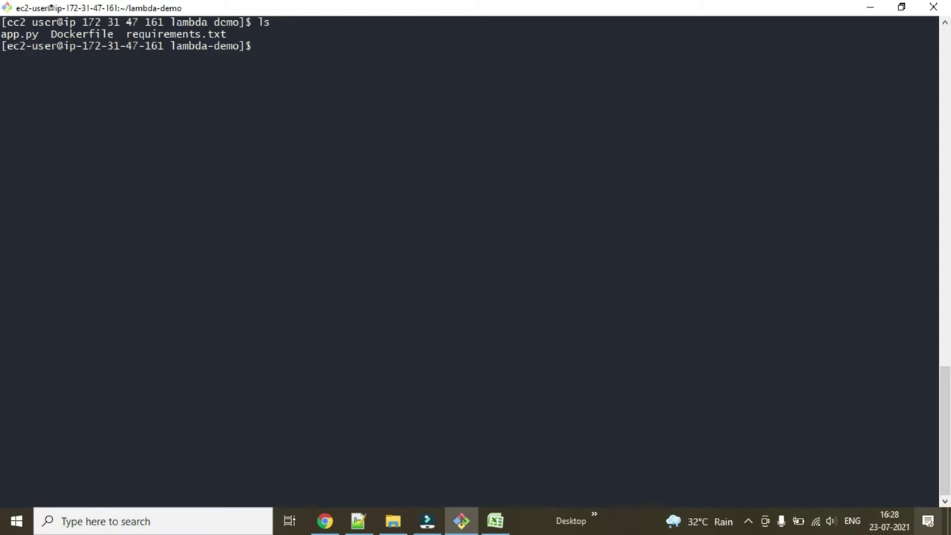
{"action": "type", "text": "rm "}
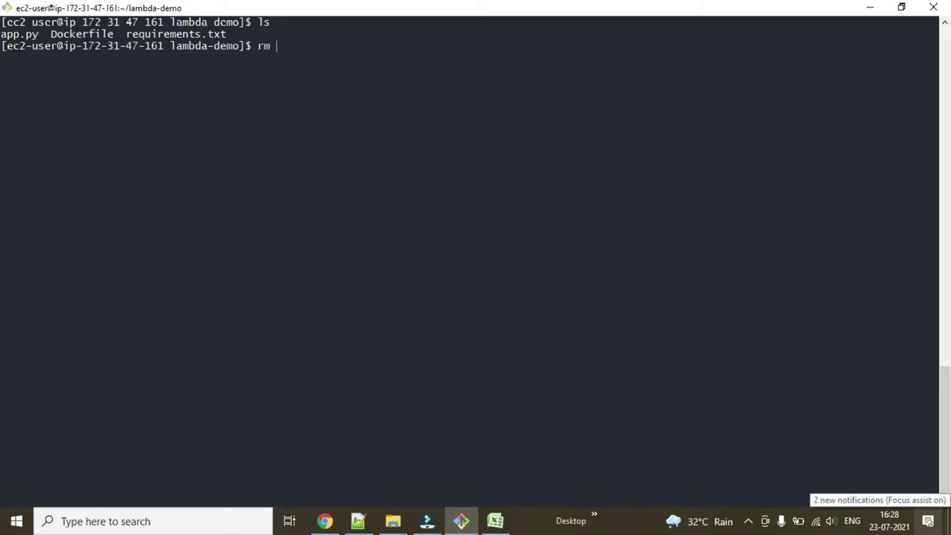
{"action": "type", "text": "-rf *"}
{"action": "key", "text": "Return"}
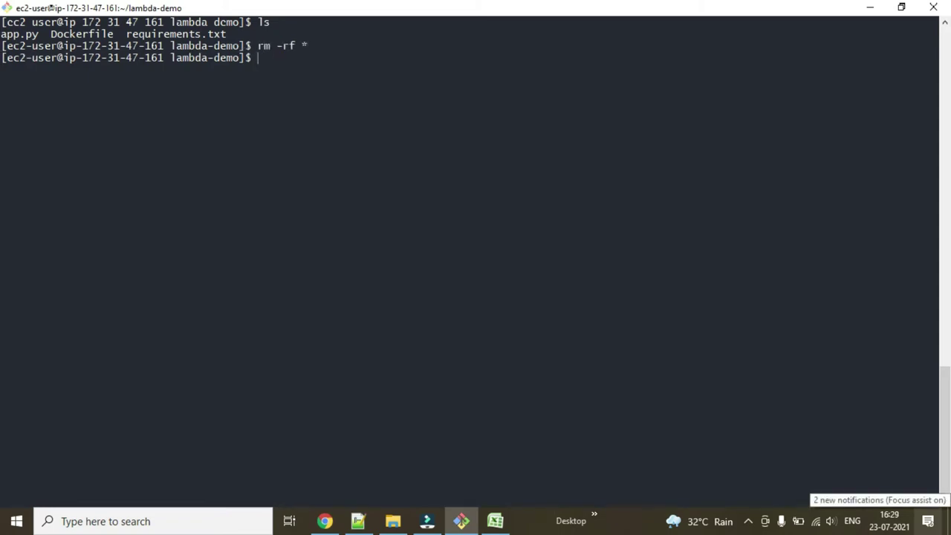
{"action": "type", "text": "ls"}
{"action": "key", "text": "Return"}
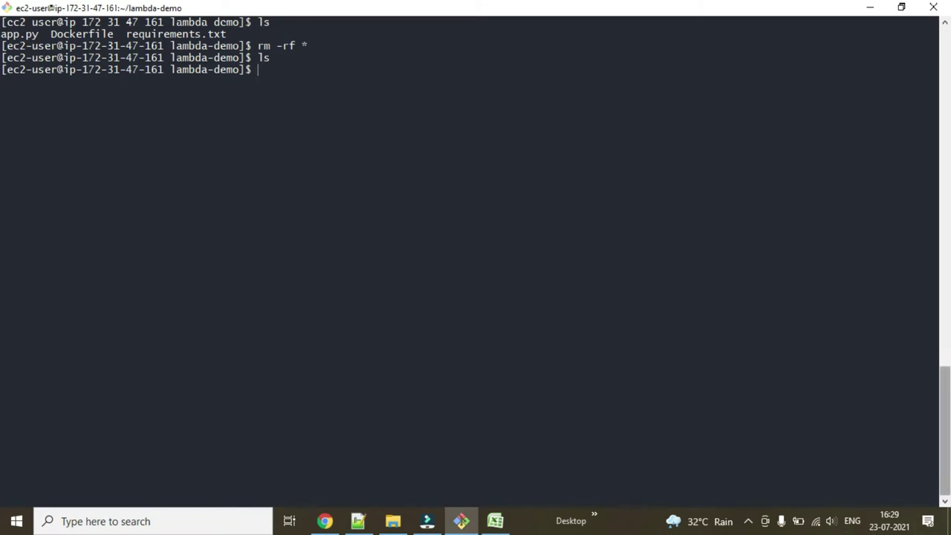
Create empty app.py, Dockerfile and requirements.txt files in the lambda-demo directory.
{"action": "type", "text": "touch app.py Dockerfile "}
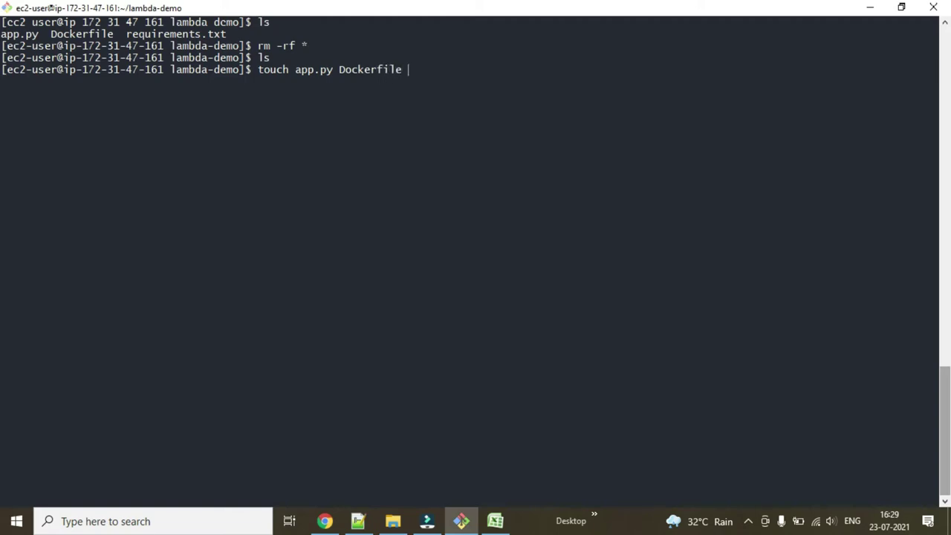
{"action": "type", "text": "requirements.t"}
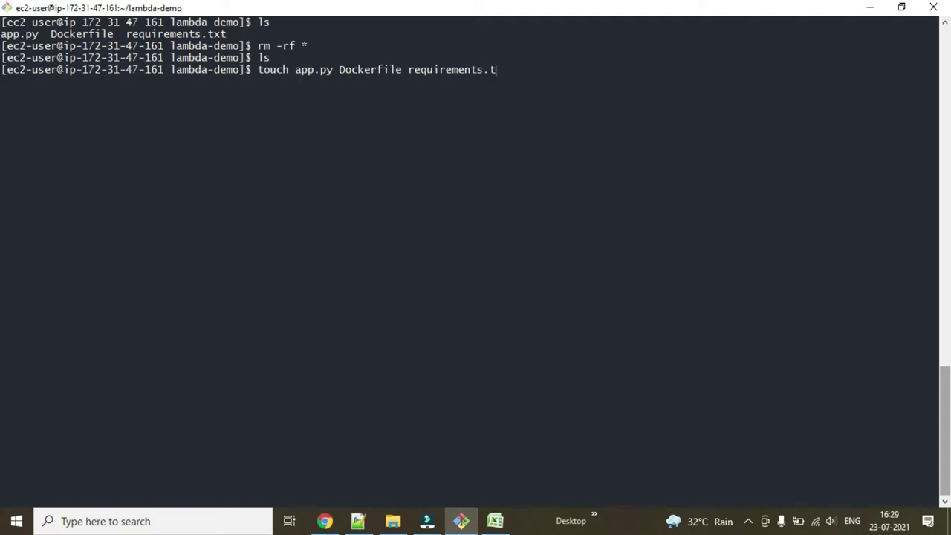
{"action": "type", "text": "xt"}
{"action": "key", "text": "Return"}
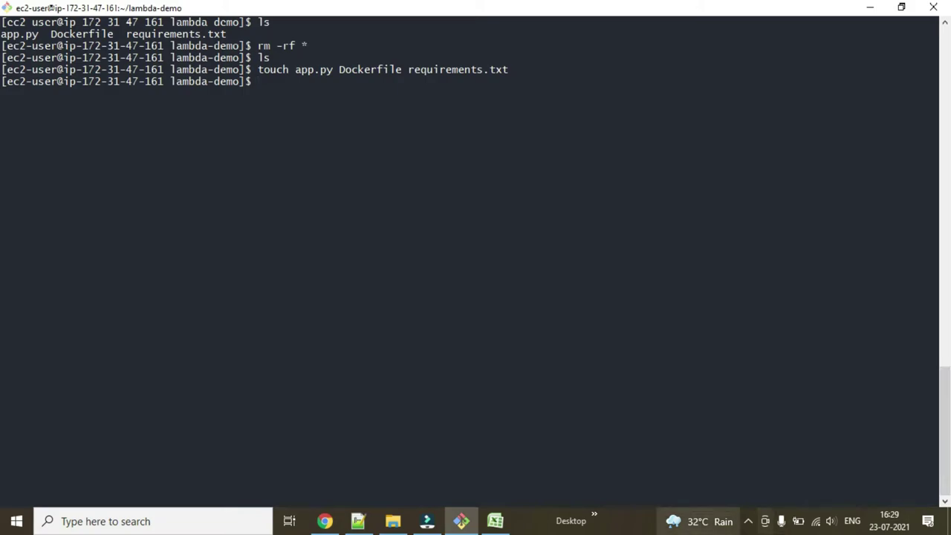
Copy the entire contents of the flask Dockerfile in Notepad++ and return to the terminal.
{"action": "left_click", "coordinate": [358, 521]}
{"action": "left_click", "coordinate": [452, 58]}
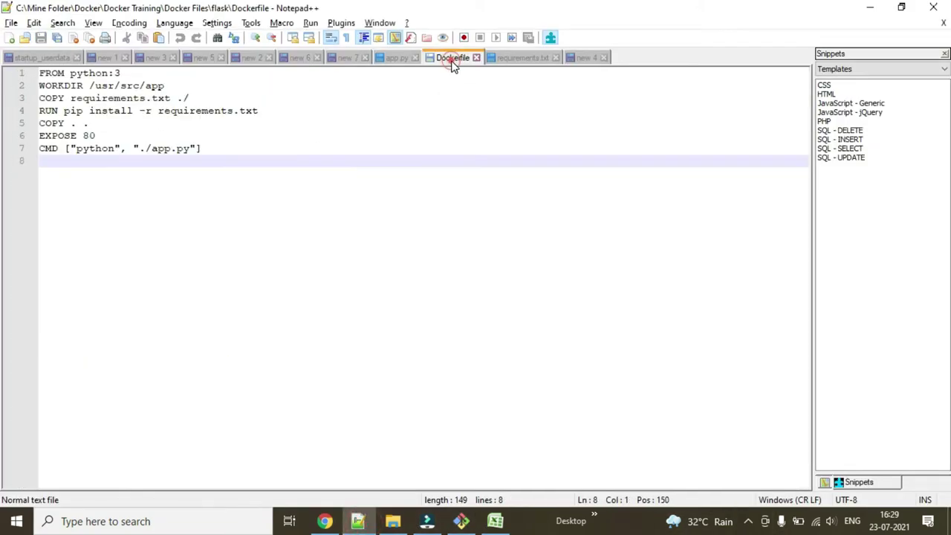
{"action": "left_click", "coordinate": [416, 147]}
{"action": "key", "text": "ctrl+a"}
{"action": "key", "text": "ctrl+c"}
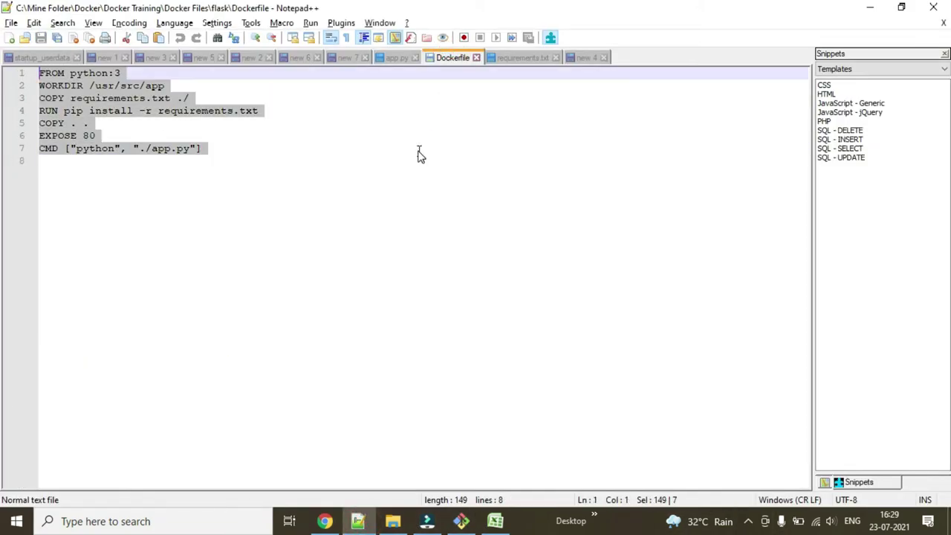
{"action": "key", "text": "alt+Tab"}
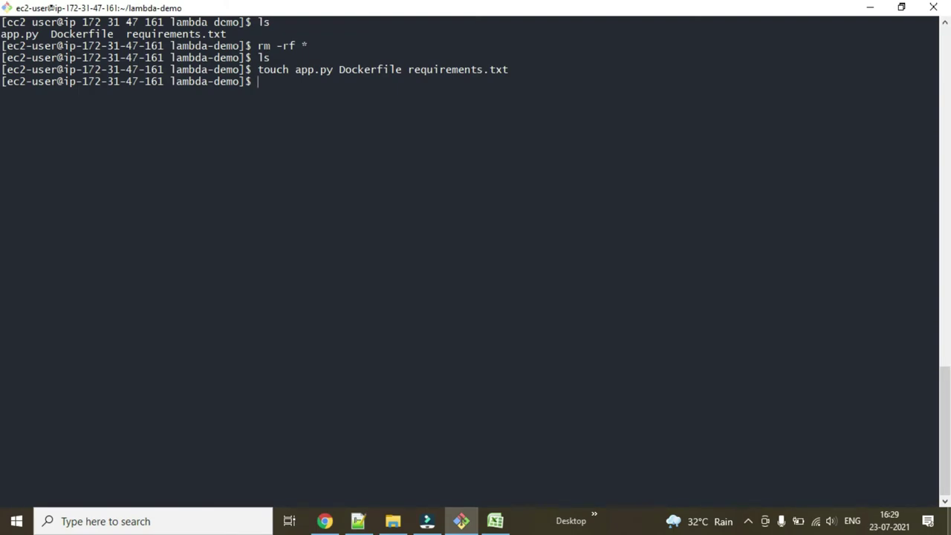
Open the new Dockerfile in nano and paste the copied flask Dockerfile instructions into it.
{"action": "type", "text": "nano Dock"}
{"action": "key", "text": "Tab"}
{"action": "key", "text": "Return"}
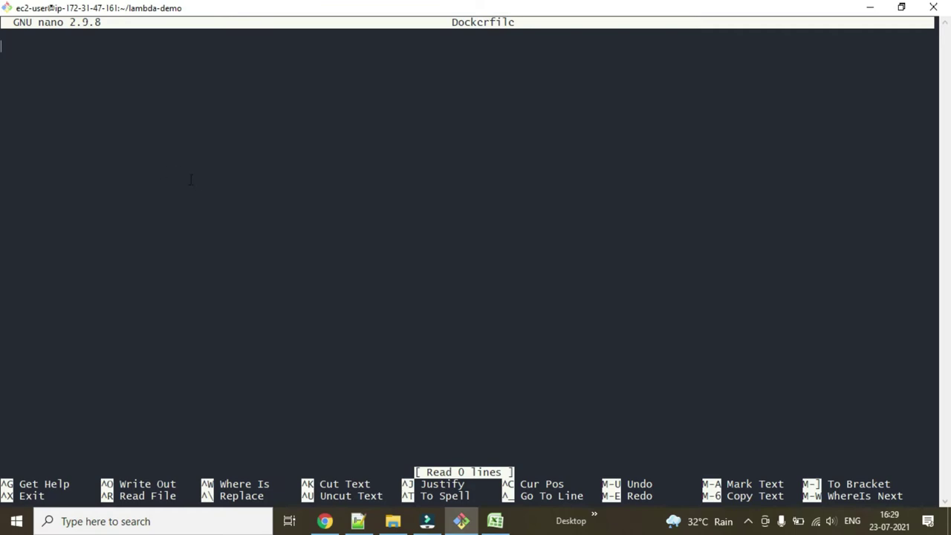
{"action": "right_click", "coordinate": [55, 83]}
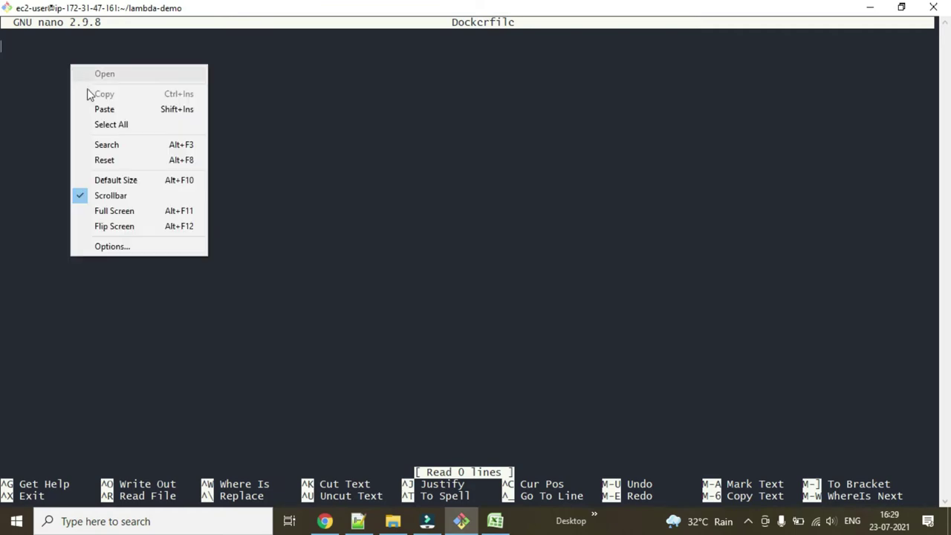
{"action": "left_click", "coordinate": [99, 110]}
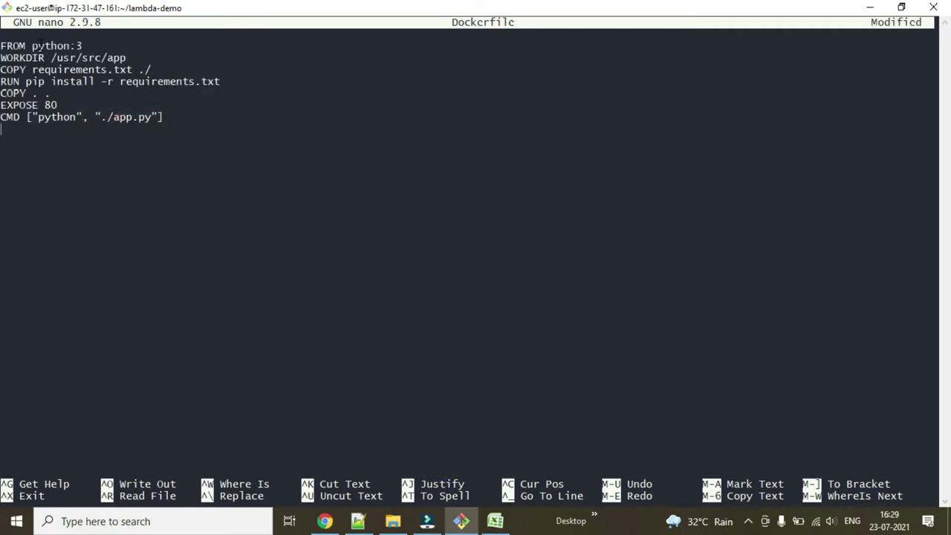
Compare the python:3 base image in the Dockerfile with the Lambda base image line in the Notepad++ notes, then return to the terminal.
{"action": "left_click_drag", "start_coordinate": [31, 46], "coordinate": [84, 46]}
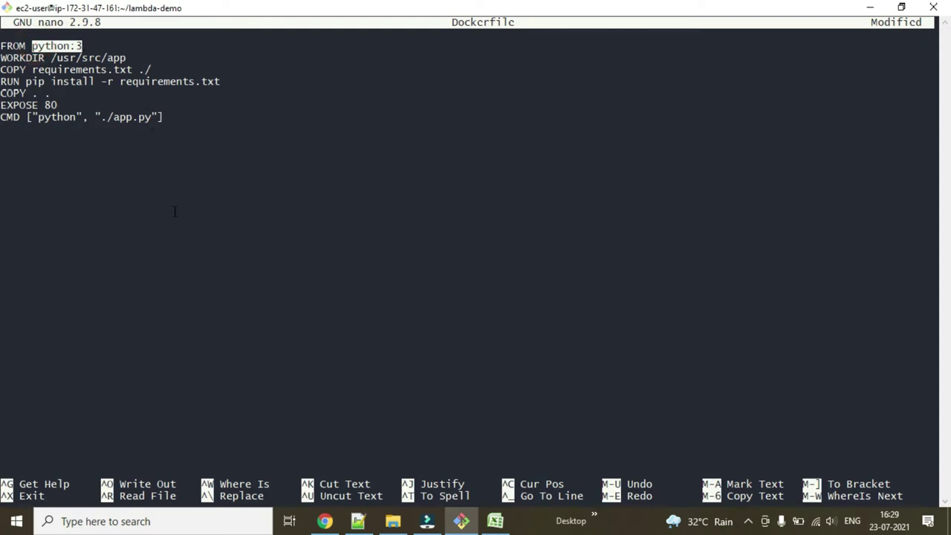
{"action": "left_click", "coordinate": [358, 521]}
{"action": "left_click", "coordinate": [342, 57]}
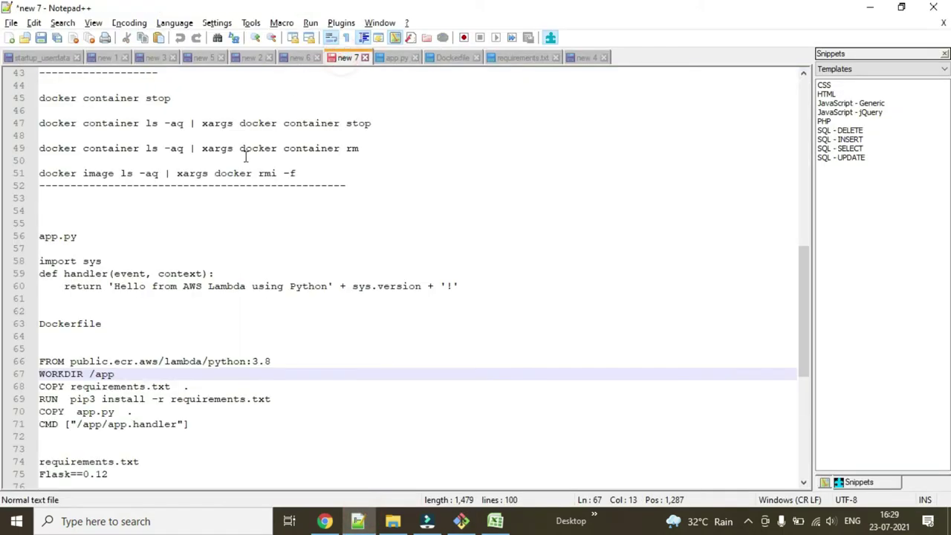
{"action": "scroll", "coordinate": [238, 185], "scroll_direction": "down", "scroll_amount": 1}
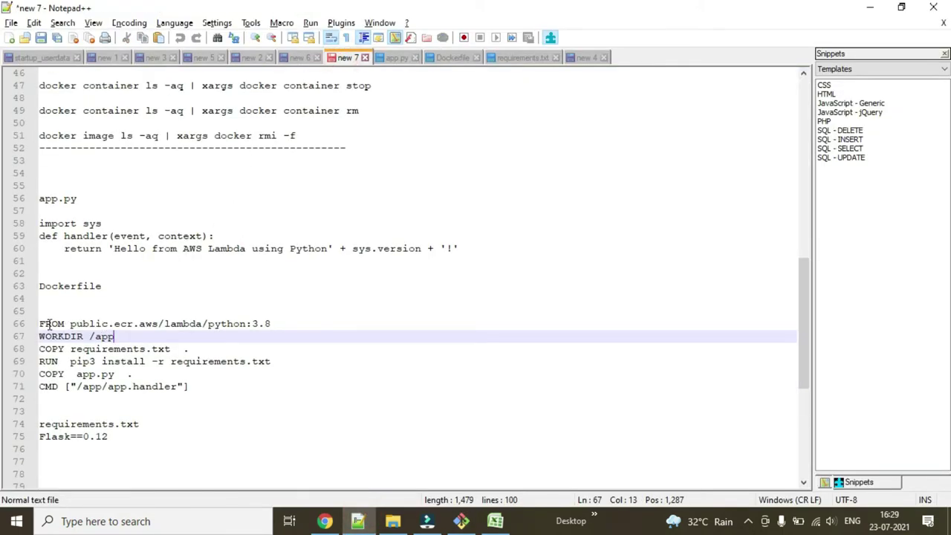
{"action": "left_click_drag", "start_coordinate": [46, 324], "coordinate": [273, 330]}
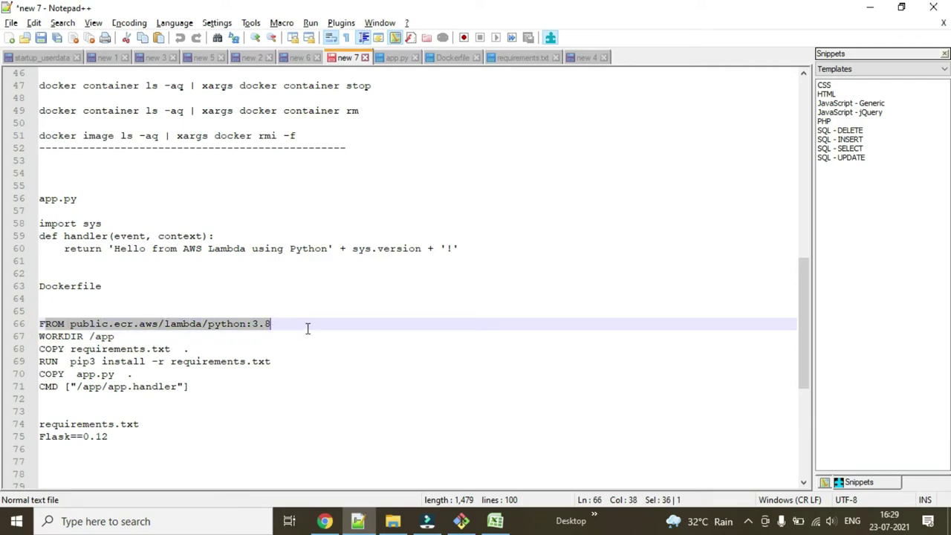
{"action": "key", "text": "alt+Tab"}
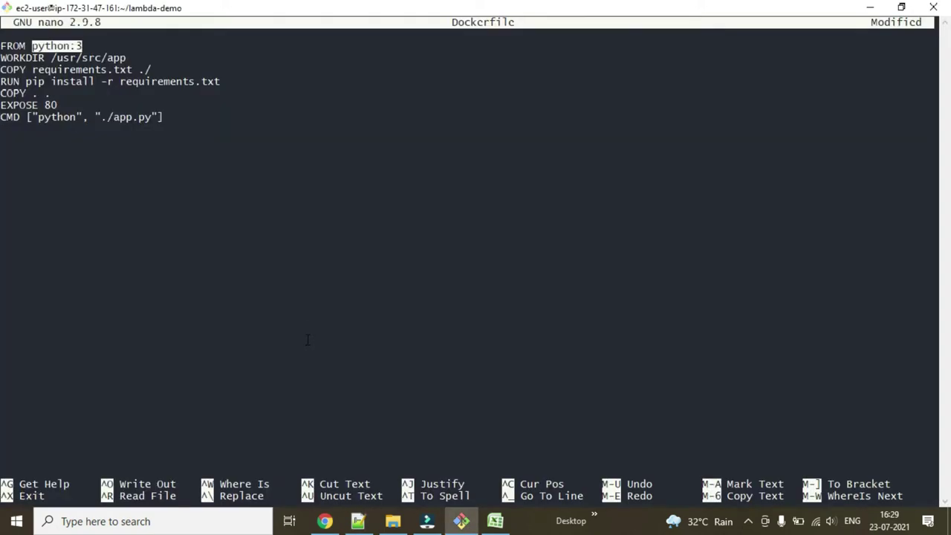
Save the Dockerfile under its existing name and exit nano.
{"action": "key", "text": "ctrl+x"}
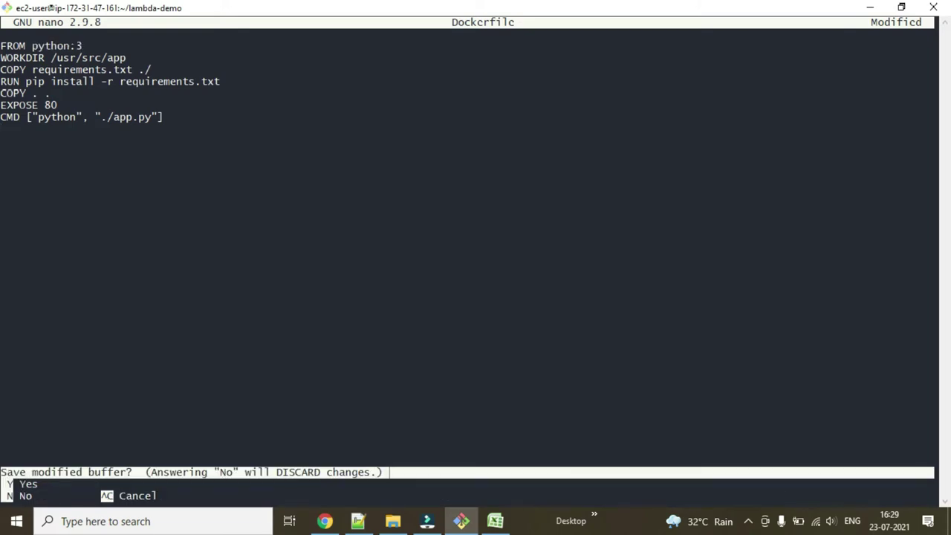
{"action": "key", "text": "y"}
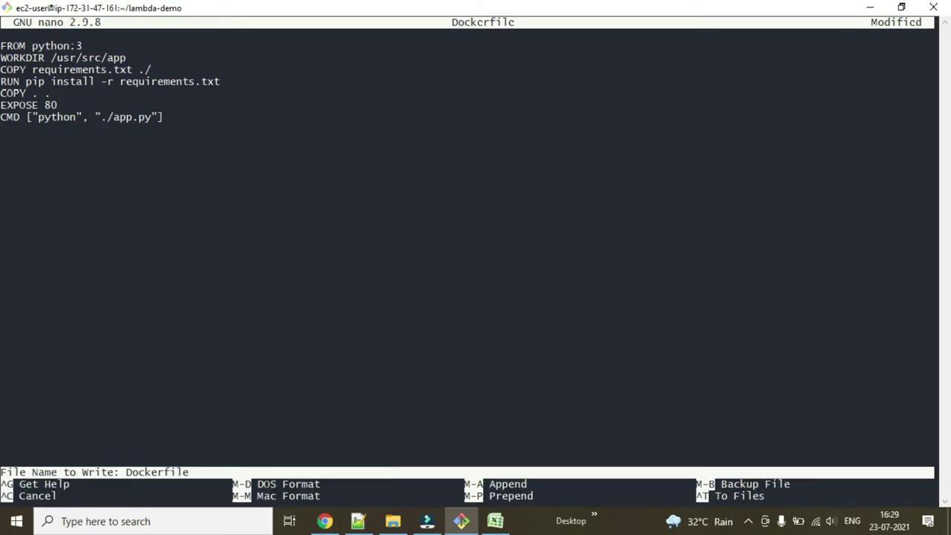
{"action": "key", "text": "Return"}
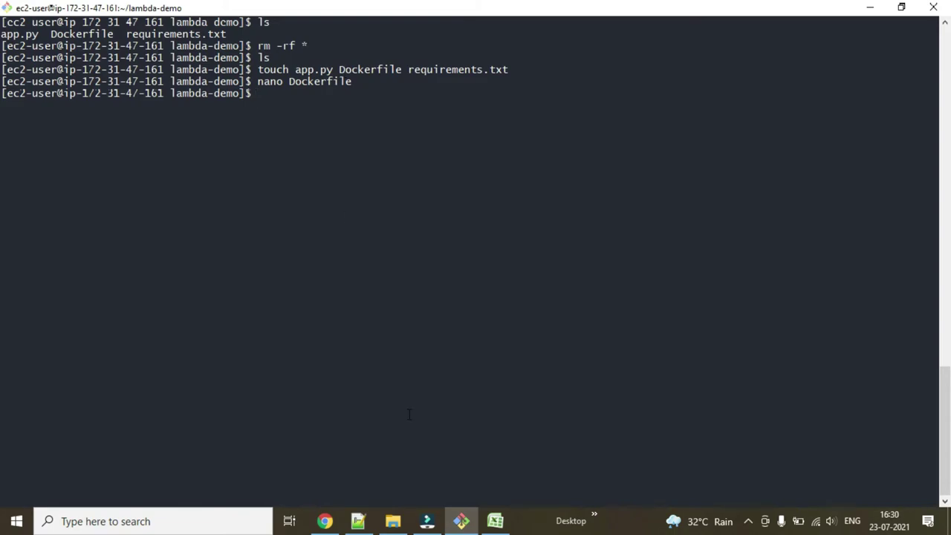
Copy the entire code of the flask app.py in Notepad++ and return to the terminal.
{"action": "left_click", "coordinate": [357, 521]}
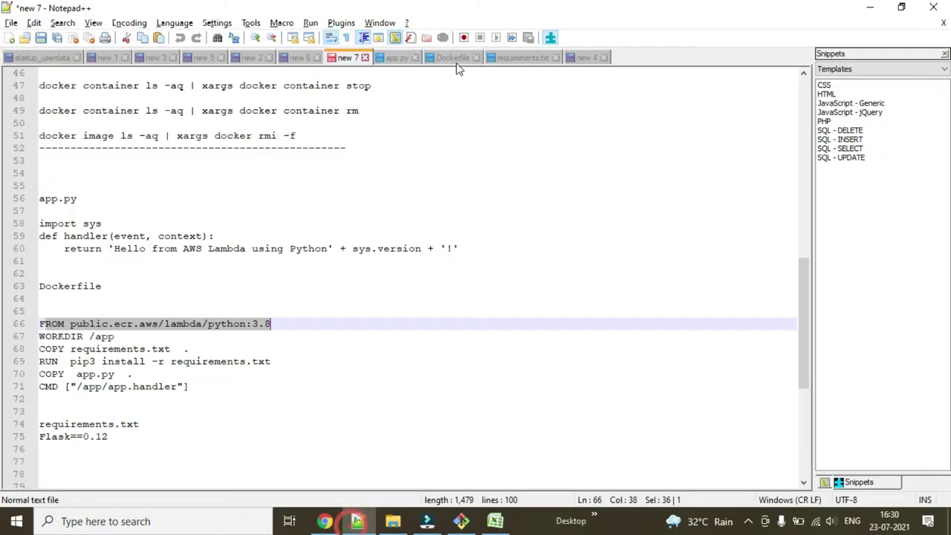
{"action": "left_click", "coordinate": [398, 58]}
{"action": "key", "text": "ctrl+a"}
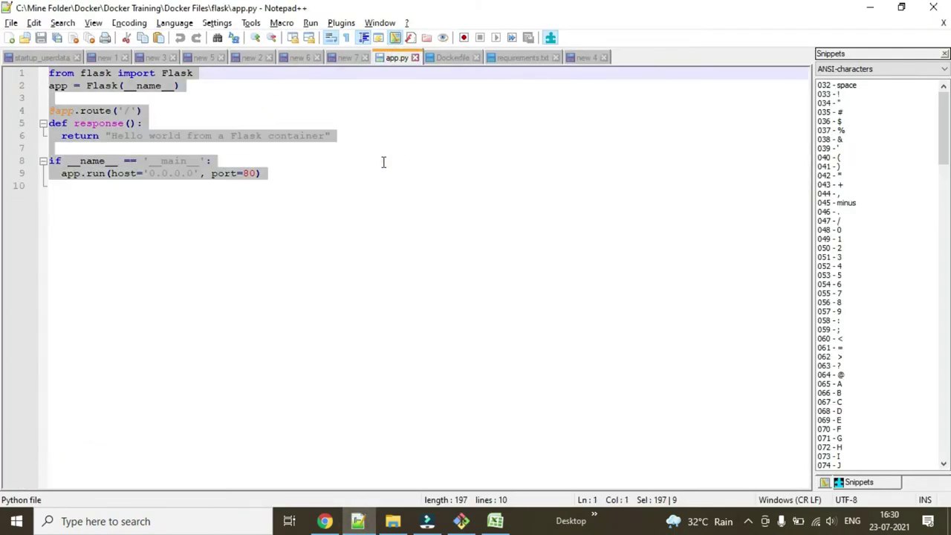
{"action": "key", "text": "alt+Tab"}
Open app.py in nano, paste the copied Flask code into it, and save the file.
{"action": "type", "text": "nano a"}
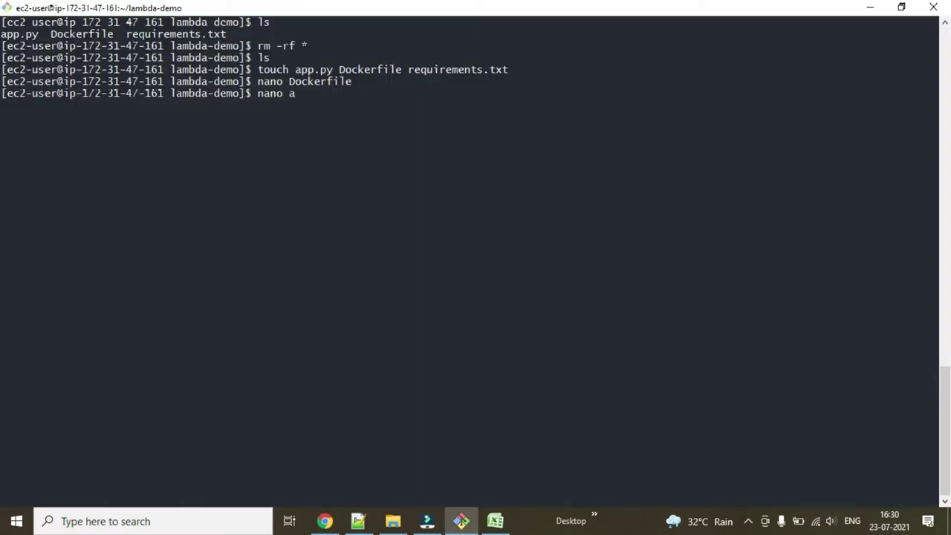
{"action": "type", "text": "pp.py"}
{"action": "key", "text": "Return"}
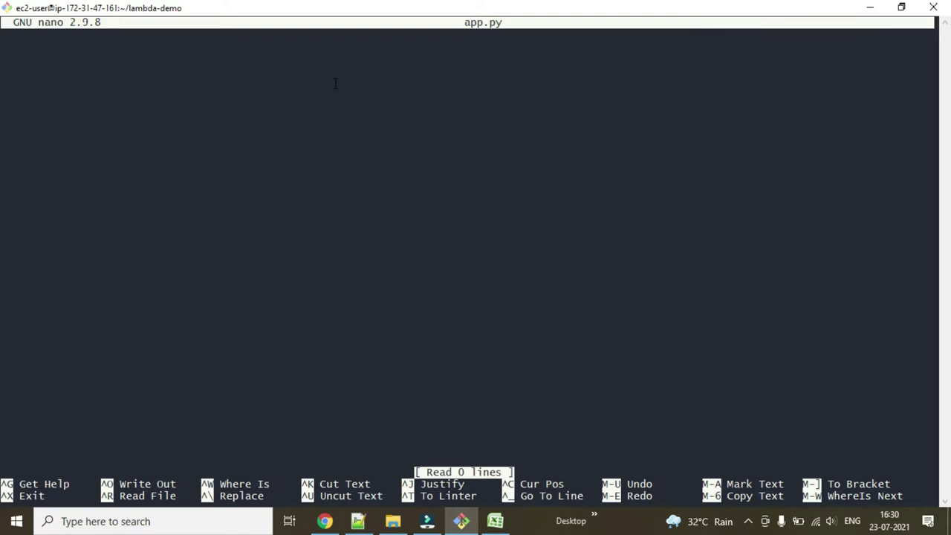
{"action": "right_click", "coordinate": [335, 84]}
{"action": "left_click", "coordinate": [365, 128]}
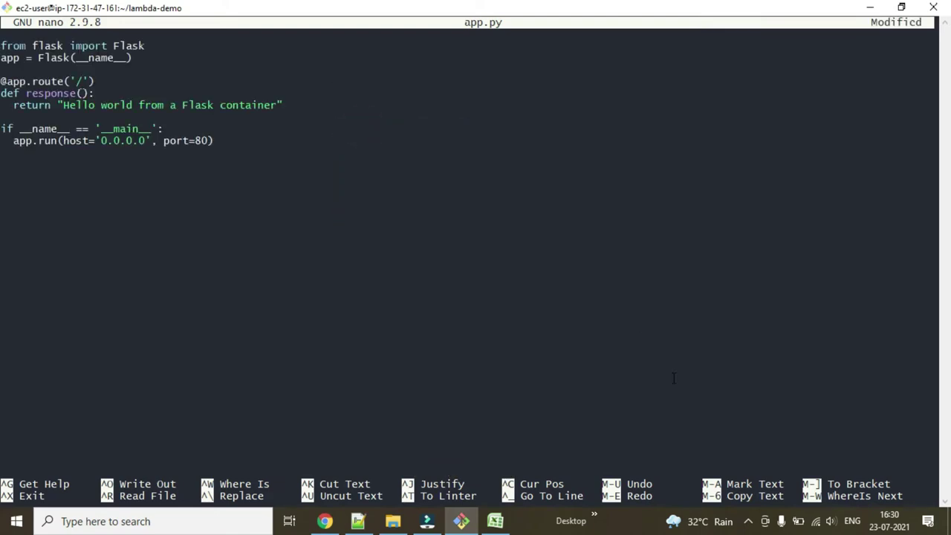
{"action": "key", "text": "ctrl+x"}
{"action": "key", "text": "y"}
{"action": "key", "text": "Return"}
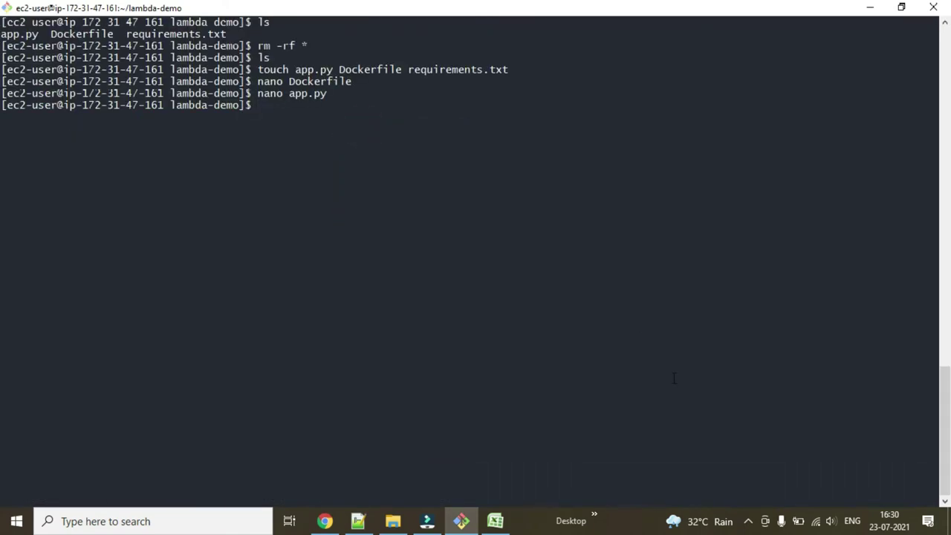
Copy the Flask==0.12 line from the flask requirements.txt in Notepad++ and return to the terminal.
{"action": "key", "text": "alt+Tab"}
{"action": "left_click", "coordinate": [524, 58]}
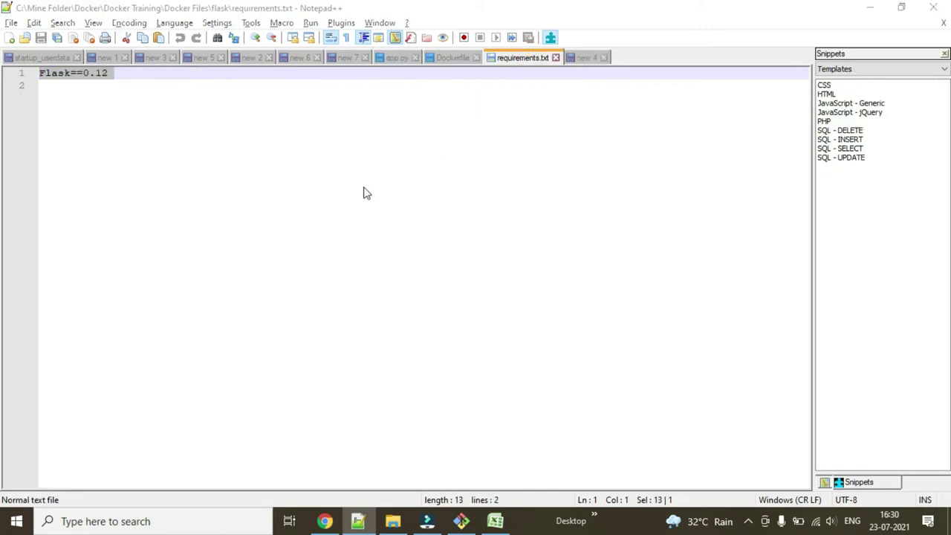
{"action": "key", "text": "alt+Tab"}
Open requirements.txt in nano, paste Flask==0.12 into it, and save the file.
{"action": "type", "text": "na"}
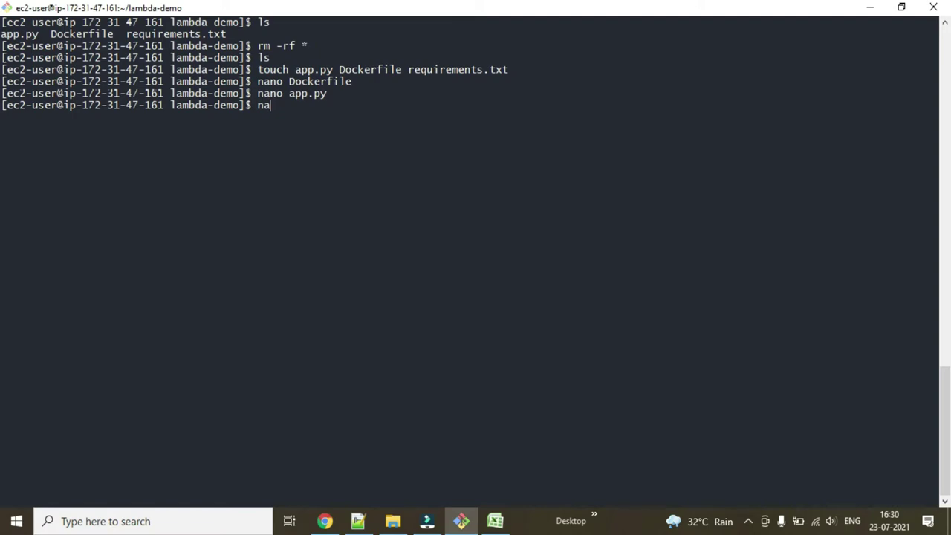
{"action": "type", "text": "no re"}
{"action": "key", "text": "Tab"}
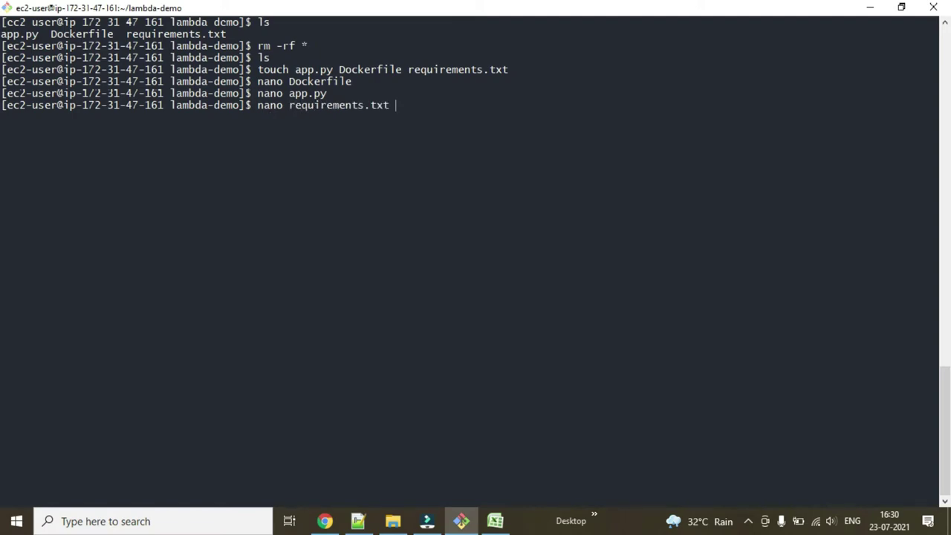
{"action": "key", "text": "Return"}
{"action": "right_click", "coordinate": [407, 185]}
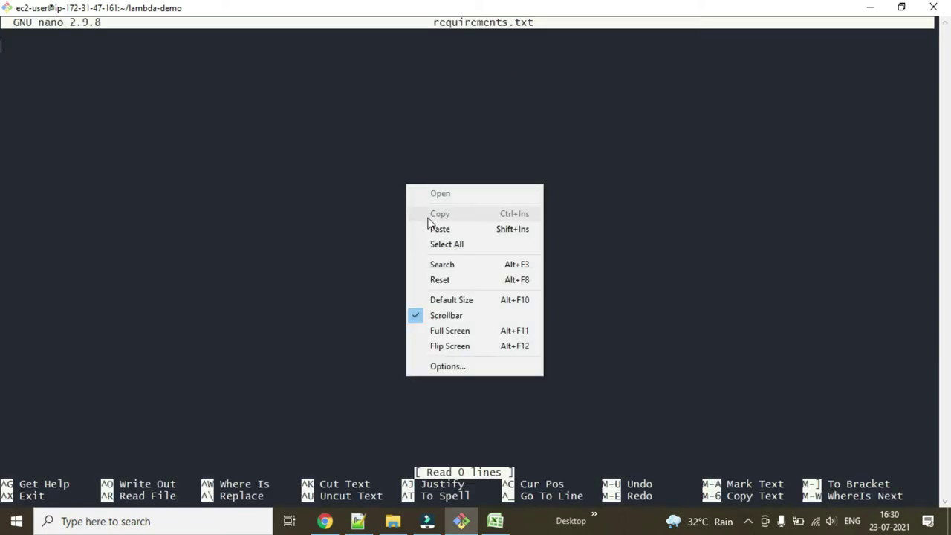
{"action": "left_click", "coordinate": [421, 227]}
{"action": "key", "text": "ctrl+x"}
{"action": "key", "text": "y"}
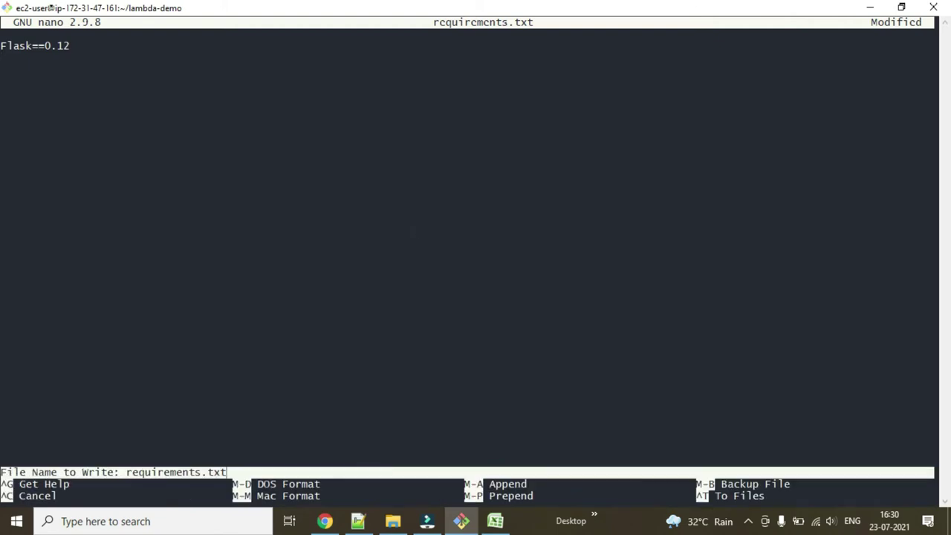
{"action": "key", "text": "Return"}
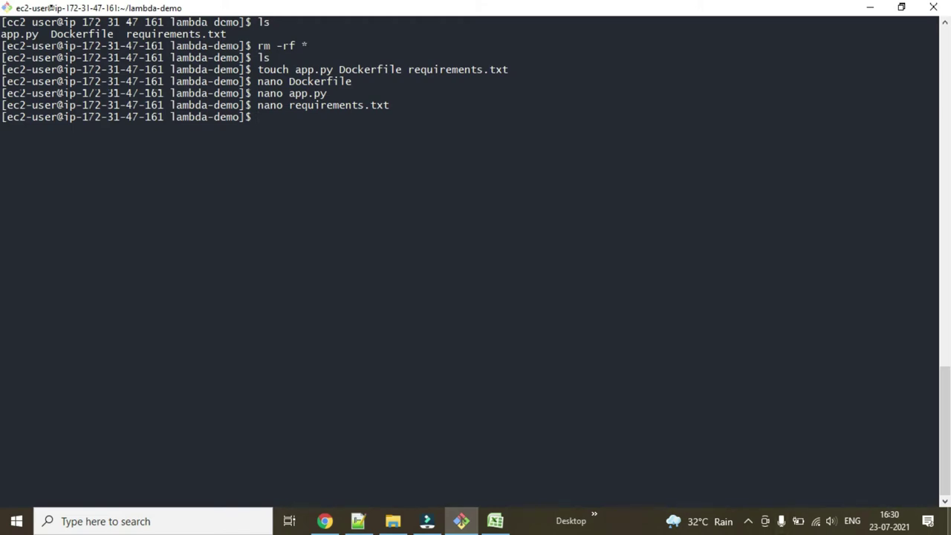
{"action": "type", "text": "docker built "}
{"action": "type", "text": "-t"}
{"action": "key", "text": "ctrl+u"}
Reuse the earlier docker build command with the image name docker-demo to build an image from the current directory.
{"action": "key", "text": "Up"}
{"action": "key", "text": "Up"}
{"action": "key", "text": "Up"}
{"action": "key", "text": "Up"}
{"action": "key", "text": "Up"}
{"action": "key", "text": "Up"}
{"action": "key", "text": "Up"}
{"action": "key", "text": "Up"}
{"action": "key", "text": "Up"}
{"action": "key", "text": "Up"}
{"action": "key", "text": "Up"}
{"action": "key", "text": "Up"}
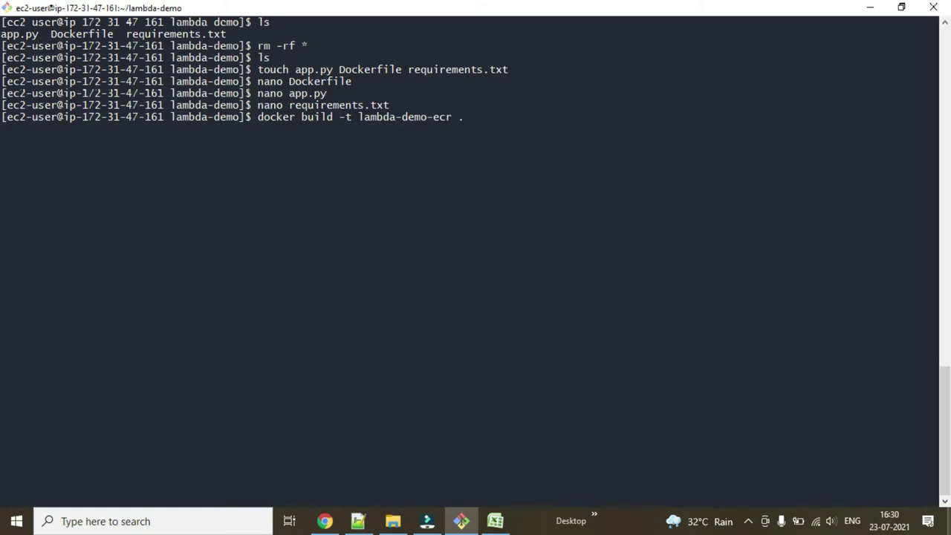
{"action": "key", "text": "BackSpace"}
{"action": "key", "text": "BackSpace"}
{"action": "key", "text": "BackSpace"}
{"action": "key", "text": "BackSpace"}
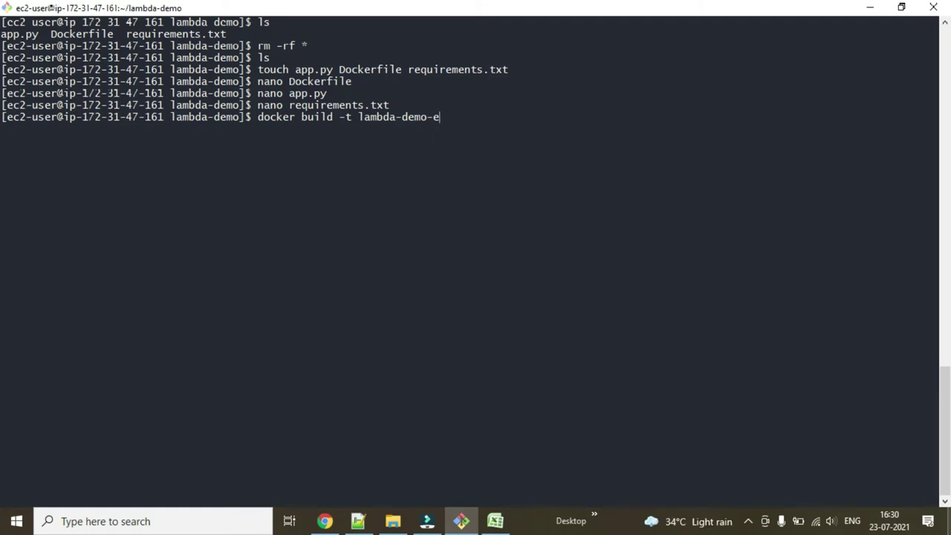
{"action": "key", "text": "BackSpace"}
{"action": "key", "text": "BackSpace"}
{"action": "key", "text": "BackSpace"}
{"action": "key", "text": "BackSpace"}
{"action": "key", "text": "BackSpace"}
{"action": "key", "text": "BackSpace"}
{"action": "key", "text": "BackSpace"}
{"action": "key", "text": "BackSpace"}
{"action": "key", "text": "BackSpace"}
{"action": "key", "text": "BackSpace"}
{"action": "key", "text": "BackSpace"}
{"action": "key", "text": "BackSpace"}
{"action": "key", "text": "BackSpace"}
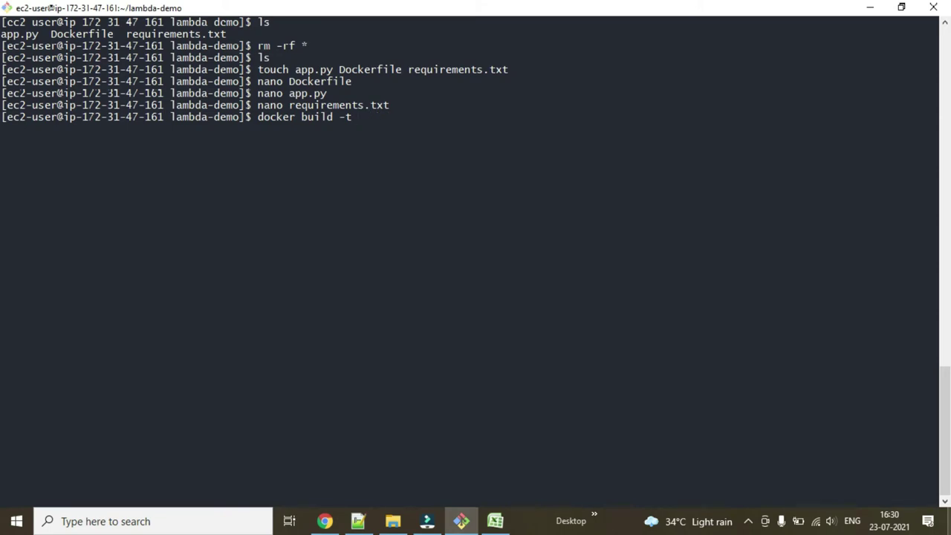
{"action": "type", "text": "docker-demo ."}
{"action": "key", "text": "Return"}
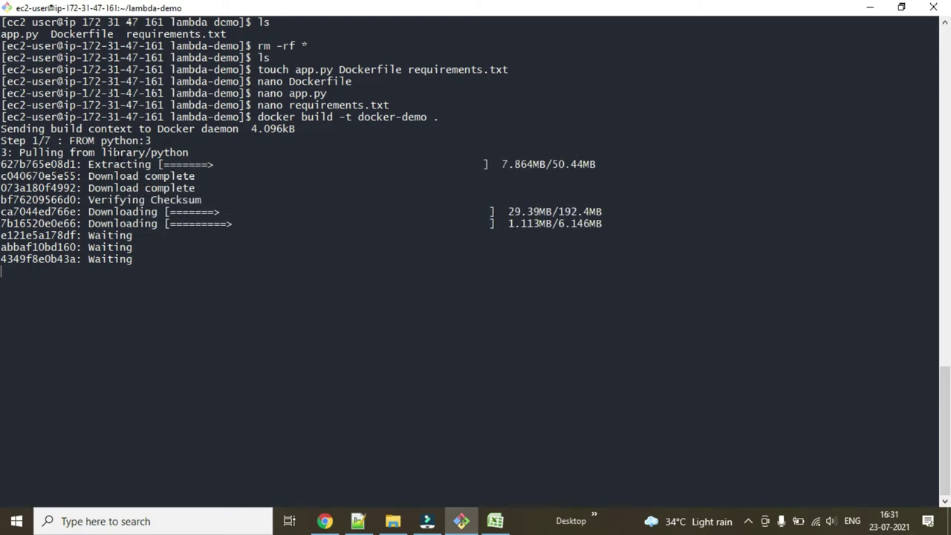
{"action": "left_click_drag", "start_coordinate": [150, 152], "coordinate": [170, 152]}
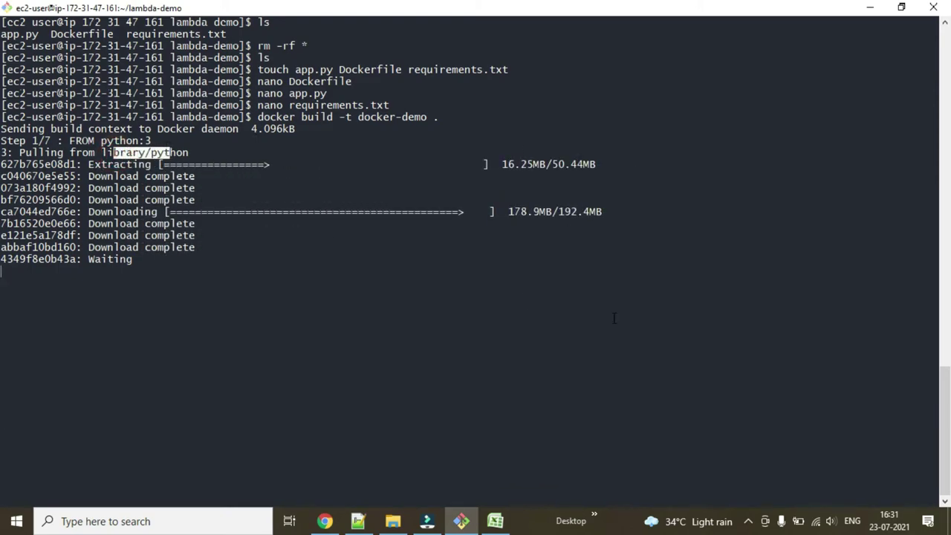
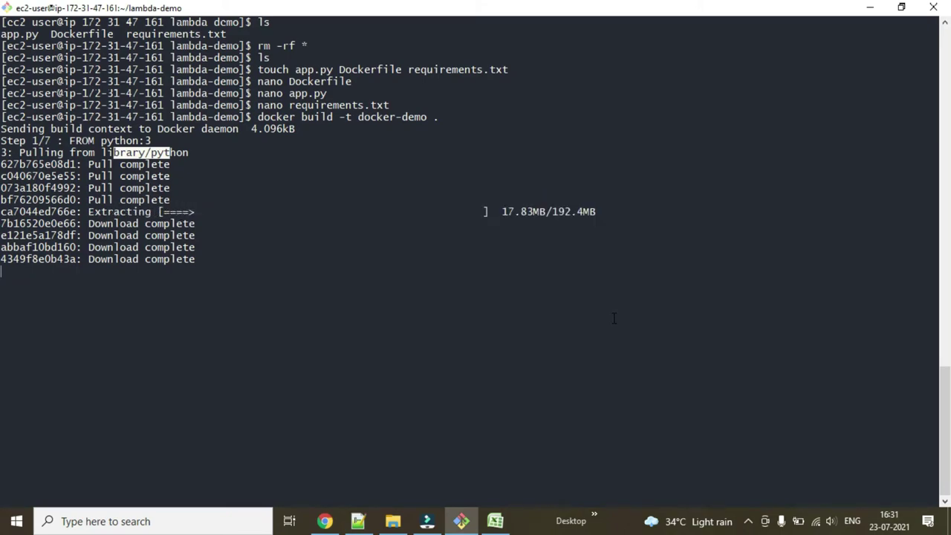
Copy the docker run -itd -p 8082:80 part of the run command from the new 7 notes in Notepad++ and return to the terminal.
{"action": "left_click", "coordinate": [358, 521]}
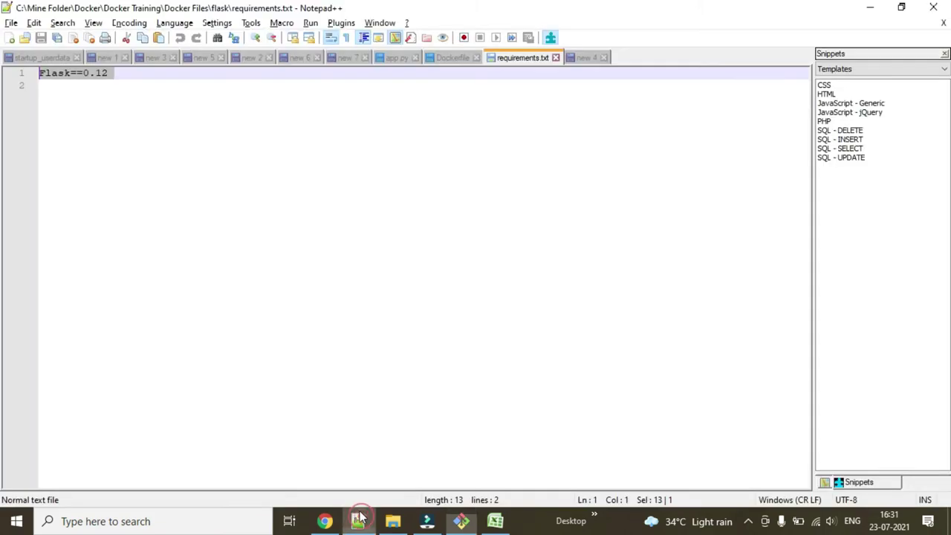
{"action": "key", "text": "alt+Tab"}
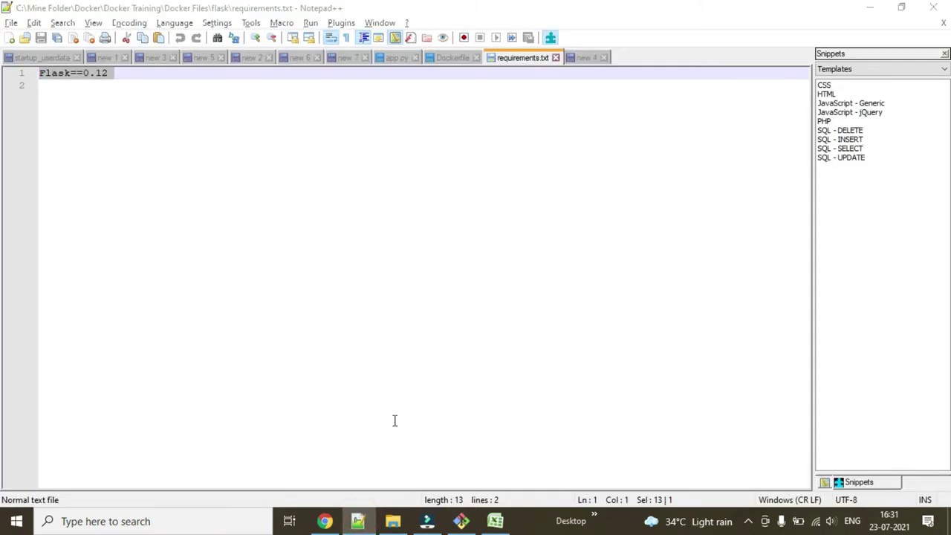
{"action": "left_click", "coordinate": [357, 521]}
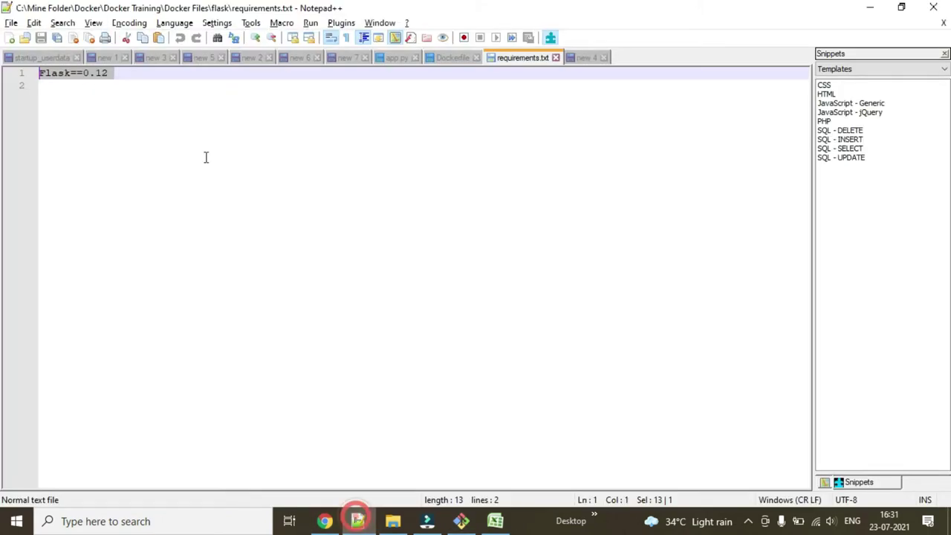
{"action": "left_click", "coordinate": [250, 58]}
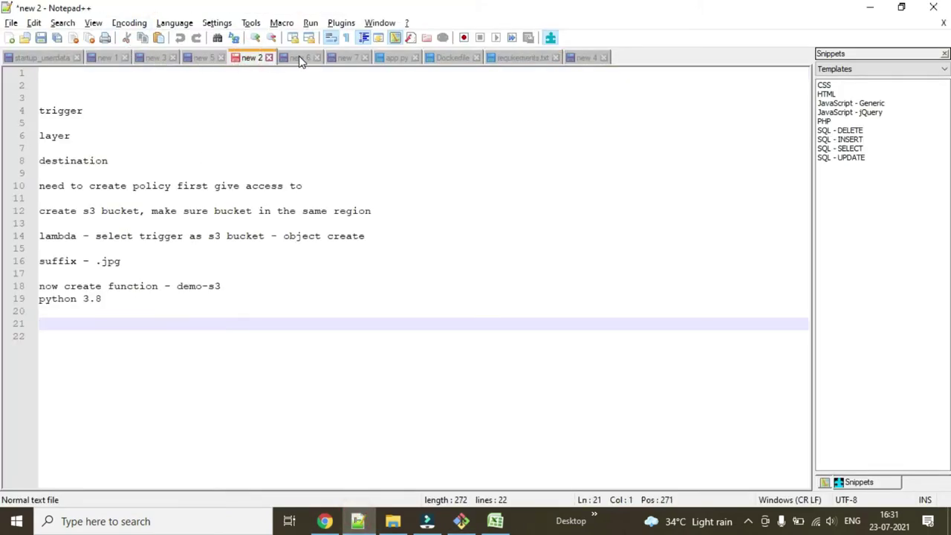
{"action": "left_click", "coordinate": [299, 59]}
{"action": "left_click", "coordinate": [347, 59]}
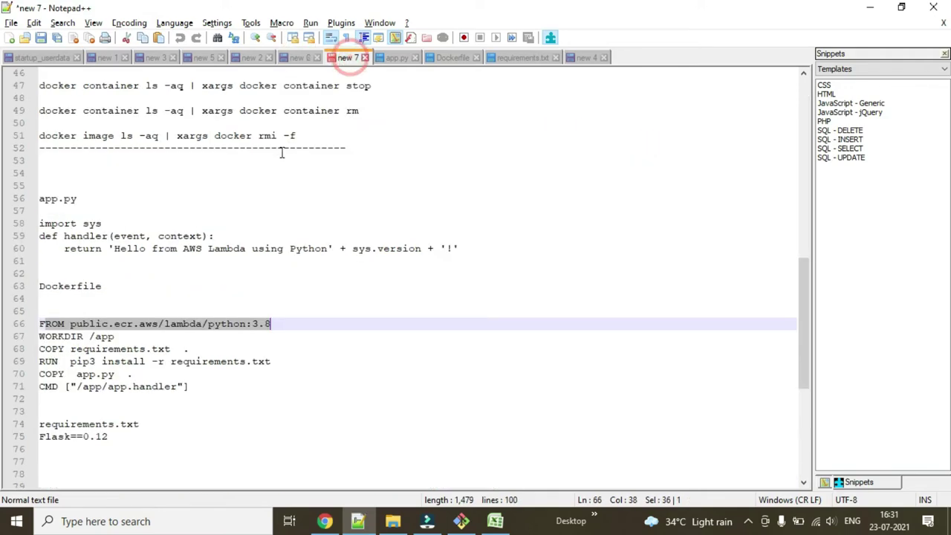
{"action": "scroll", "coordinate": [245, 170], "scroll_direction": "up", "scroll_amount": 6}
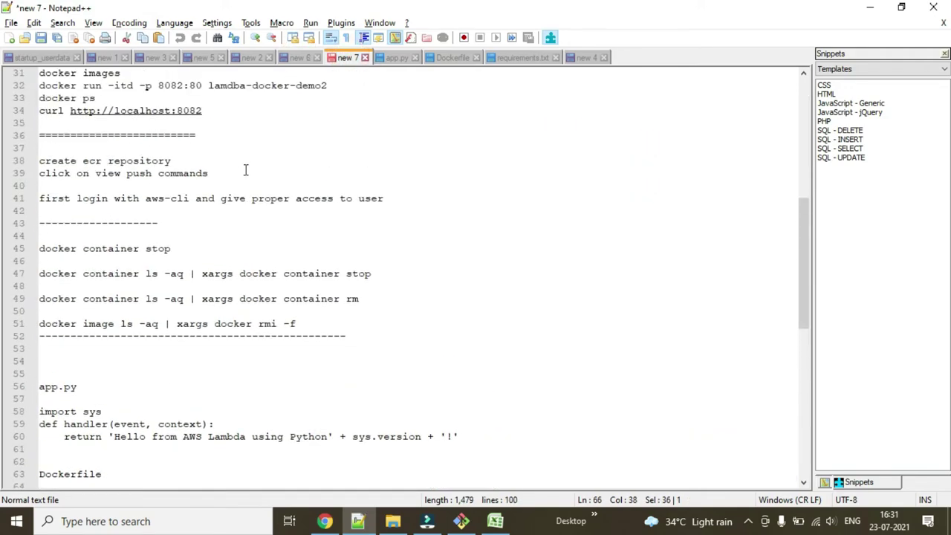
{"action": "scroll", "coordinate": [246, 170], "scroll_direction": "up", "scroll_amount": 1}
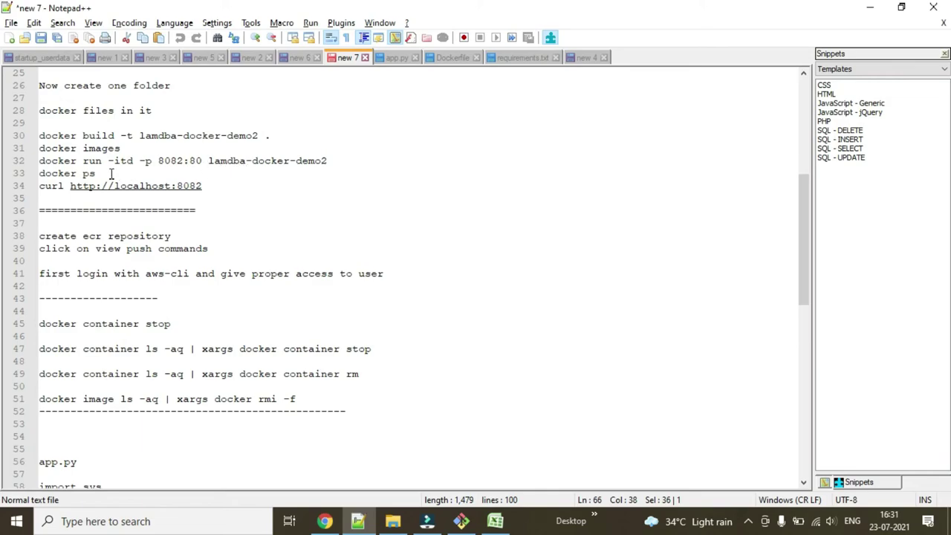
{"action": "mouse_move", "coordinate": [45, 162]}
{"action": "left_mouse_down"}
{"action": "mouse_move", "coordinate": [93, 175]}
{"action": "mouse_move", "coordinate": [323, 163]}
{"action": "mouse_move", "coordinate": [39, 161]}
{"action": "left_mouse_up"}
{"action": "left_click", "coordinate": [203, 168]}
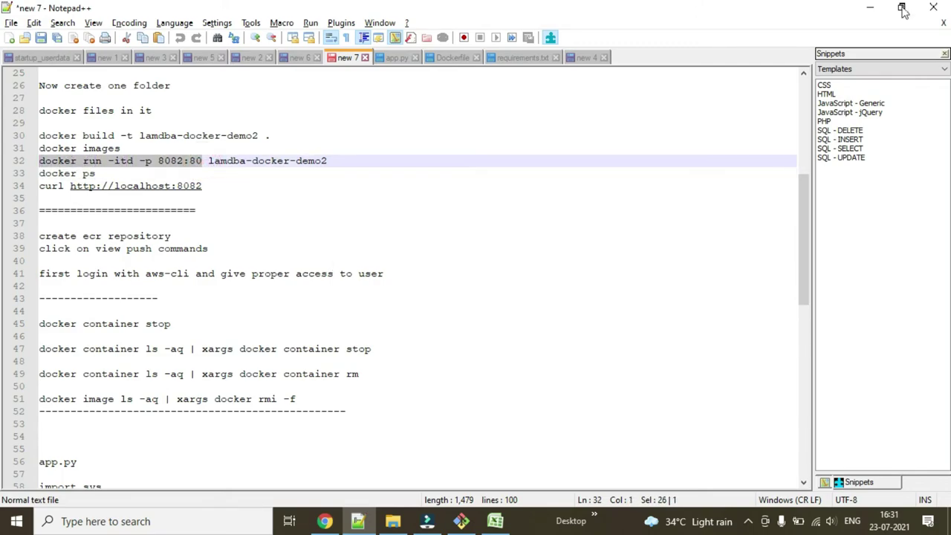
{"action": "left_click", "coordinate": [871, 8]}
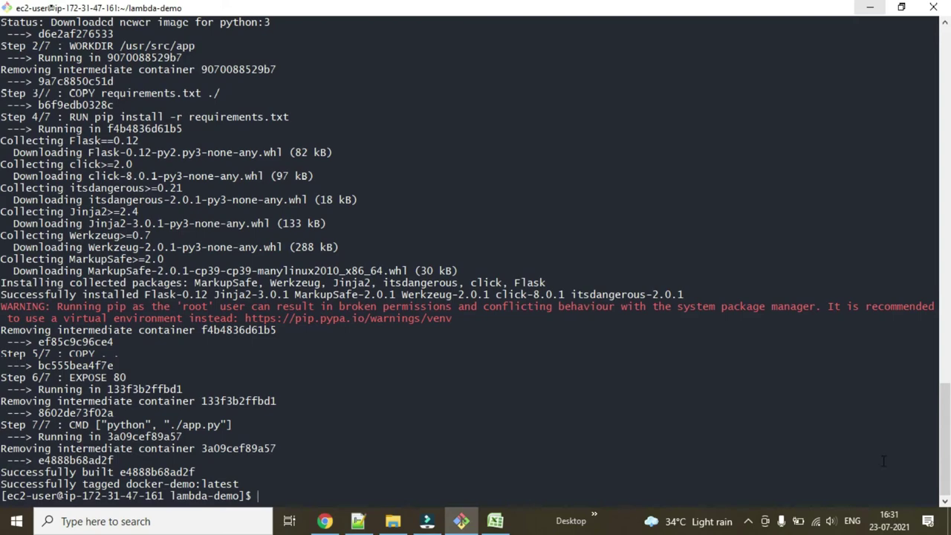
Clear the terminal and list the local Docker images.
{"action": "key", "text": "ctrl+l"}
{"action": "type", "text": "docker images"}
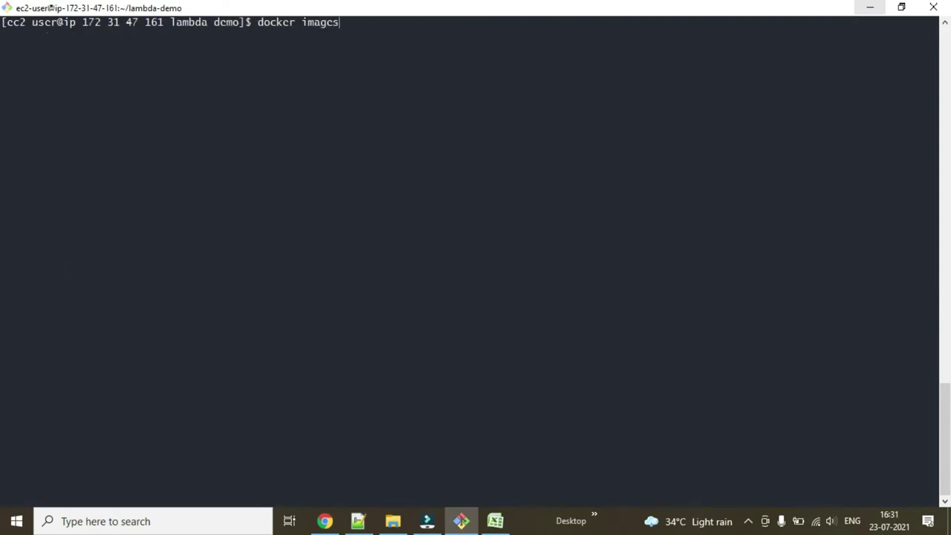
{"action": "key", "text": "Return"}
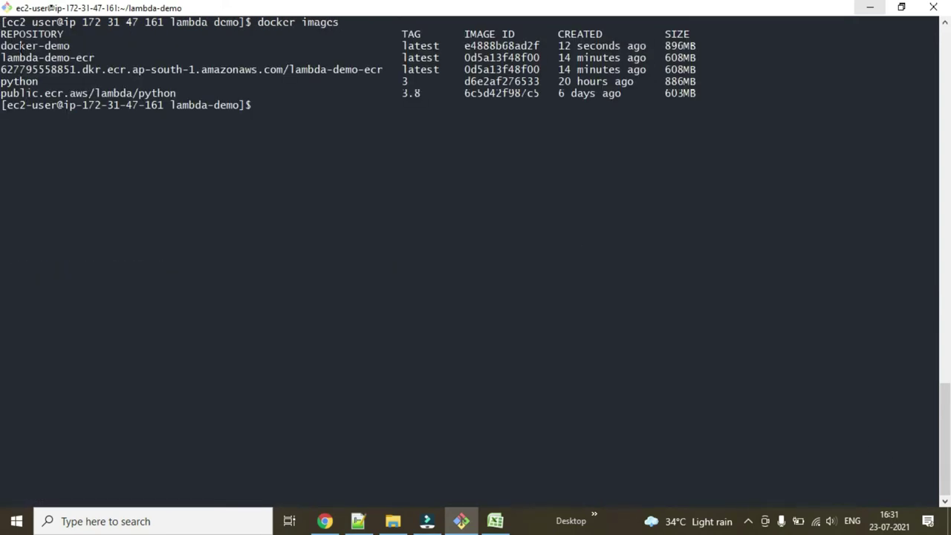
Paste the copied run command, complete it as docker run -itd -p 8082:80 docker-demo, and run it to start the container.
{"action": "right_click", "coordinate": [399, 183]}
{"action": "left_click", "coordinate": [438, 226]}
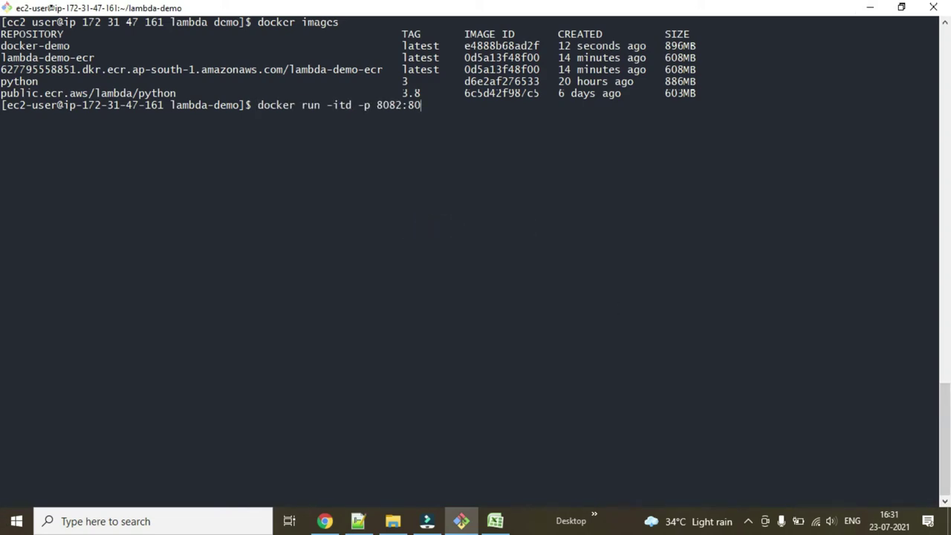
{"action": "key", "text": "Left"}
{"action": "key", "text": "Left"}
{"action": "key", "text": "Left"}
{"action": "key", "text": "Left"}
{"action": "key", "text": "Left"}
{"action": "key", "text": "Left"}
{"action": "key", "text": "Left"}
{"action": "key", "text": "Left"}
{"action": "key", "text": "Left"}
{"action": "key", "text": "Left"}
{"action": "key", "text": "Left"}
{"action": "key", "text": "Left"}
{"action": "key", "text": "Left"}
{"action": "key", "text": "Left"}
{"action": "key", "text": "Right"}
{"action": "key", "text": "Right"}
{"action": "key", "text": "Right"}
{"action": "key", "text": "Right"}
{"action": "key", "text": "Right"}
{"action": "key", "text": "Right"}
{"action": "key", "text": "Right"}
{"action": "key", "text": "Right"}
{"action": "key", "text": "Right"}
{"action": "key", "text": "Right"}
{"action": "key", "text": "Right"}
{"action": "type", "text": "docker-demo"}
{"action": "key", "text": "Return"}
List the running containers with docker ps.
{"action": "type", "text": "d"}
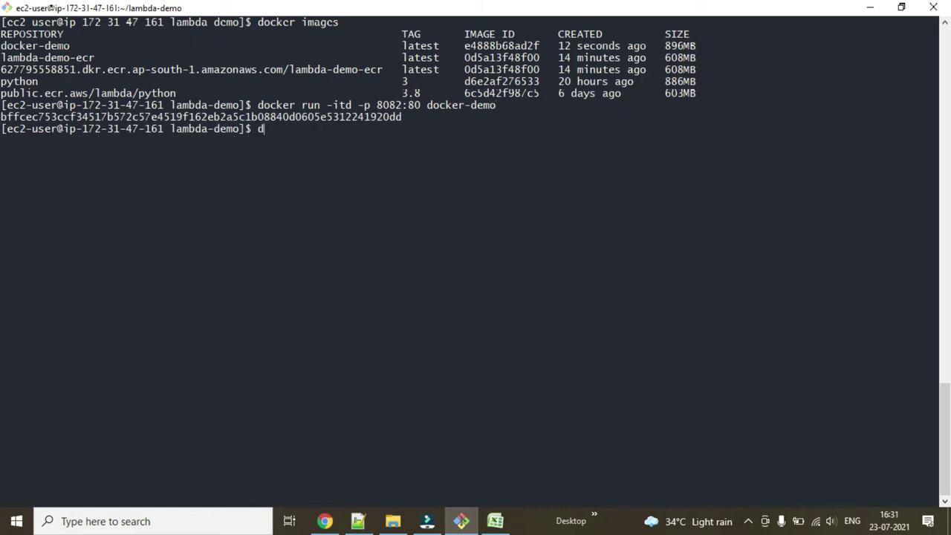
{"action": "type", "text": "ocker ps"}
{"action": "key", "text": "Return"}
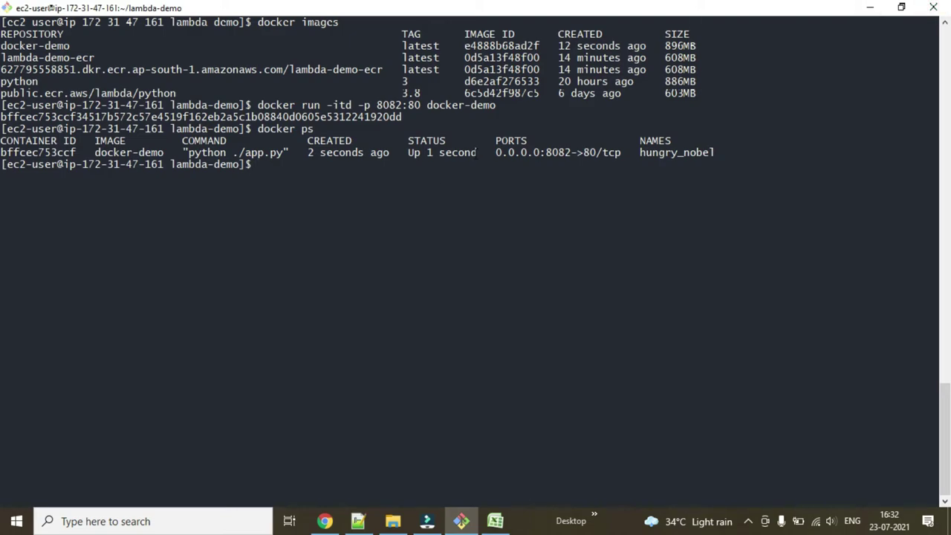
Copy the linux-docker instance's public IPv4 address from the EC2 console in Chrome and open it on port 8082 in a new tab.
{"action": "left_click", "coordinate": [325, 521]}
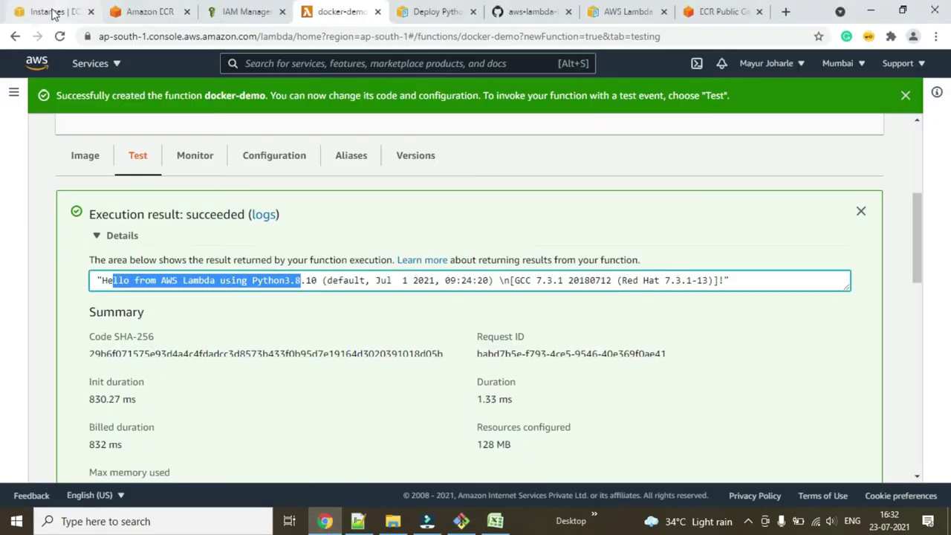
{"action": "left_click", "coordinate": [53, 13]}
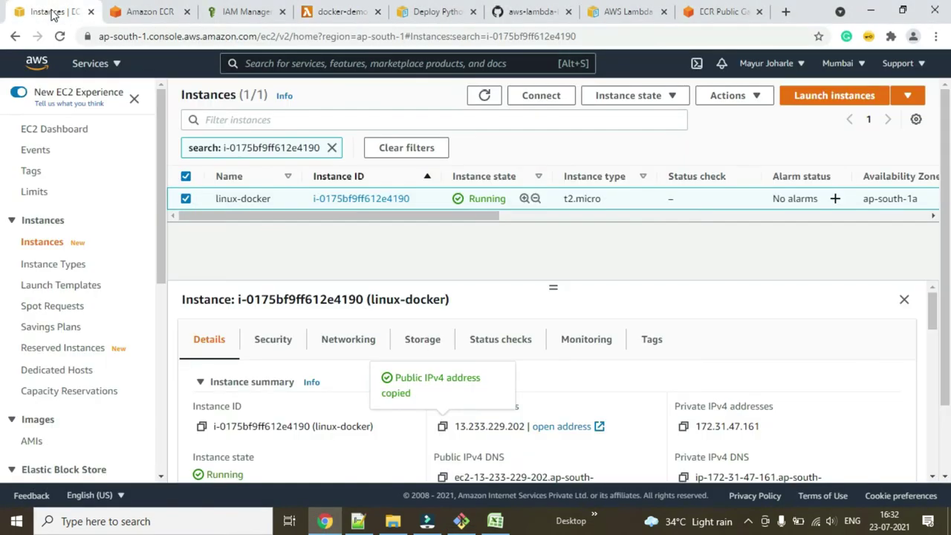
{"action": "left_click", "coordinate": [443, 426]}
{"action": "left_click", "coordinate": [787, 12]}
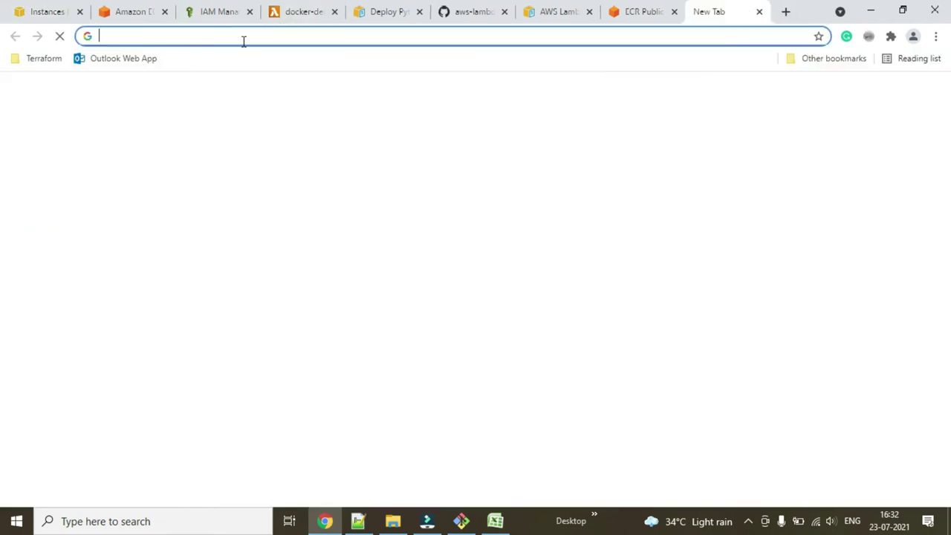
{"action": "left_click", "coordinate": [242, 38]}
{"action": "key", "text": "ctrl+v"}
{"action": "type", "text": ":8082"}
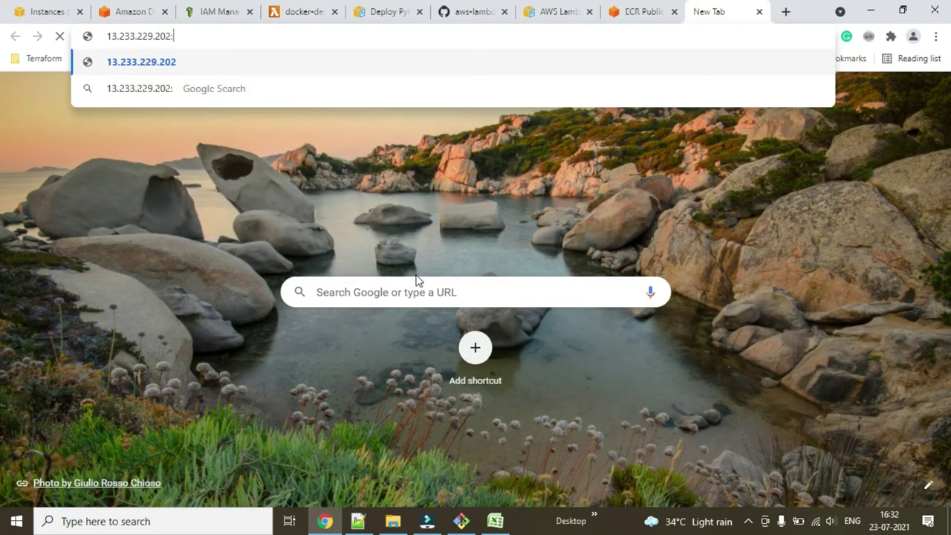
{"action": "key", "text": "Return"}
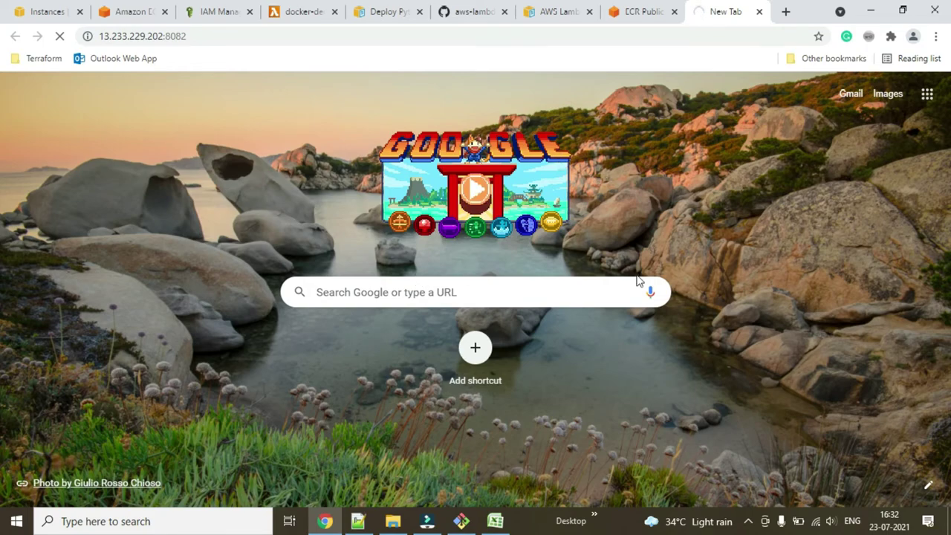
{"action": "key", "text": "alt+Tab"}
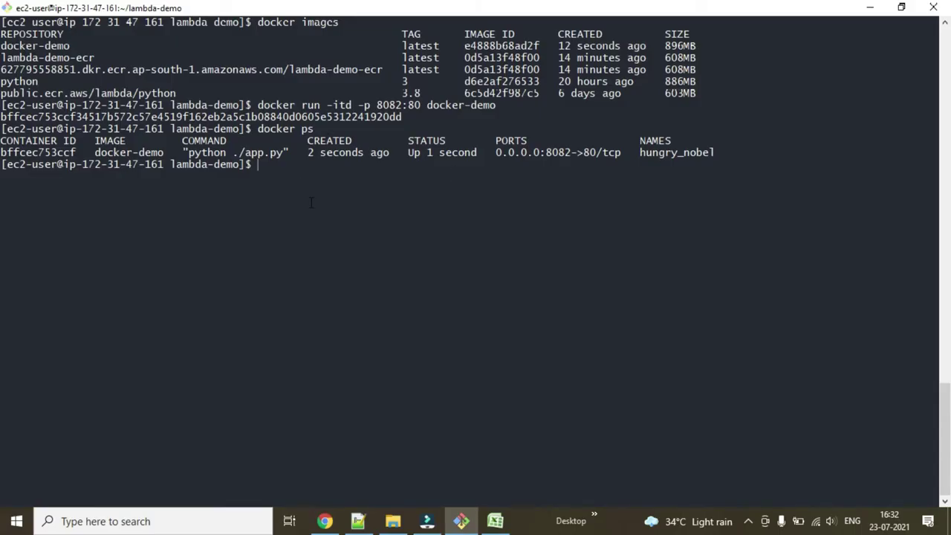
{"action": "key", "text": "alt+Tab"}
{"action": "key", "text": "alt+Tab"}
{"action": "left_click", "coordinate": [365, 186]}
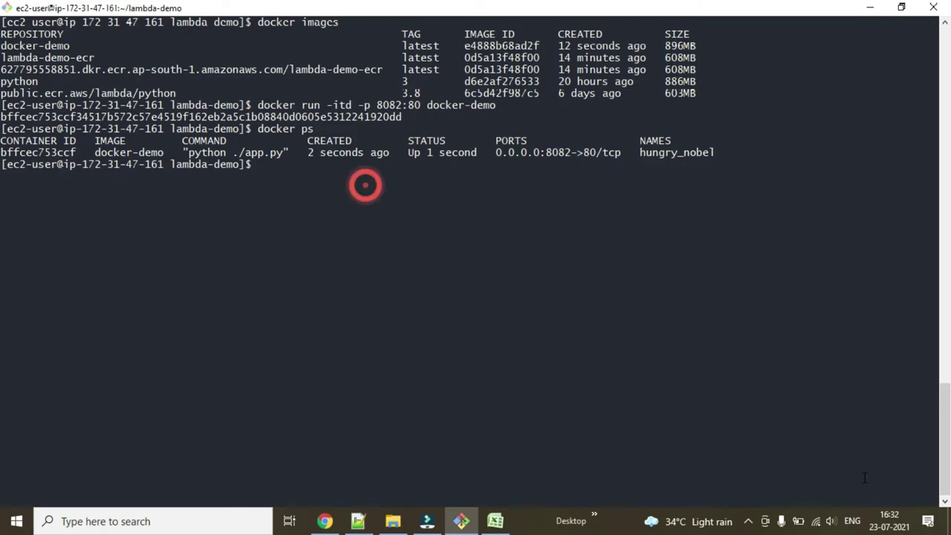
{"action": "type", "text": "curl"}
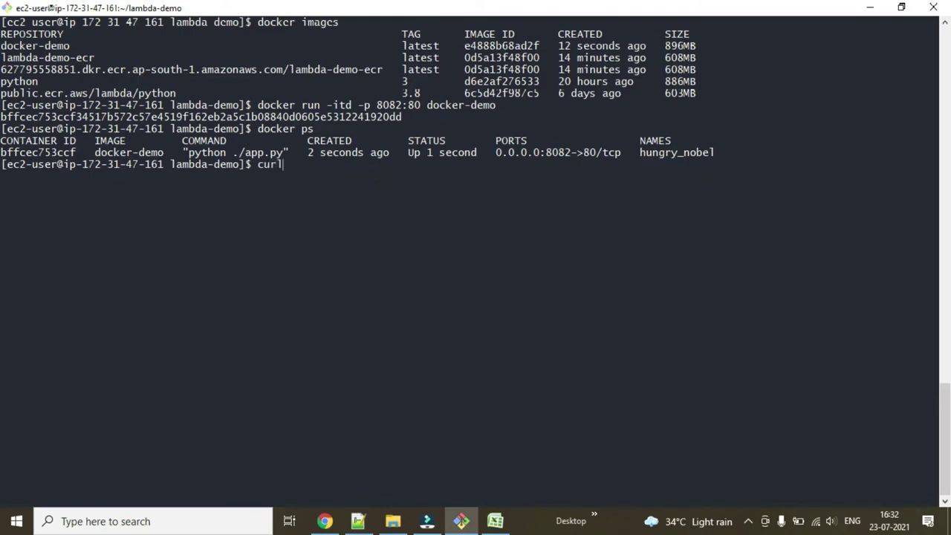
{"action": "type", "text": " http://localhost:80"}
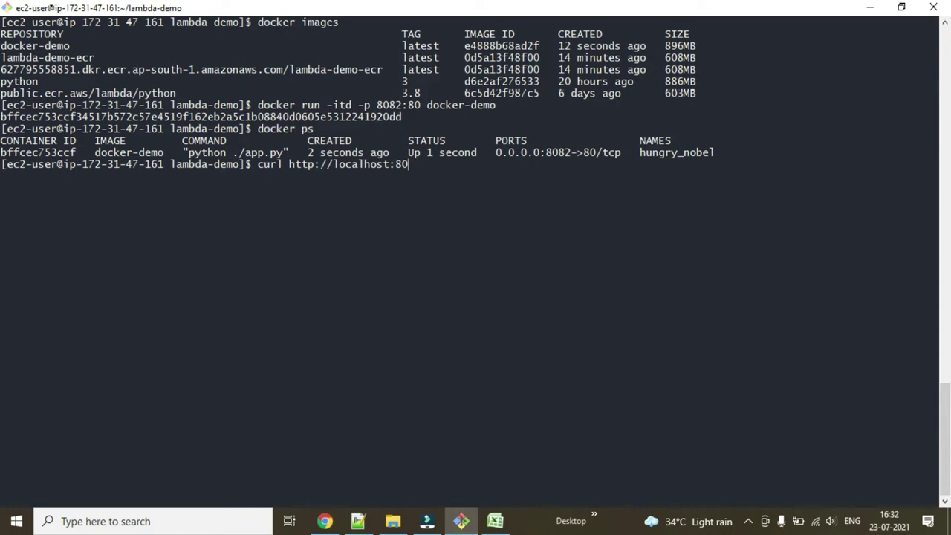
{"action": "type", "text": "82"}
{"action": "key", "text": "Return"}
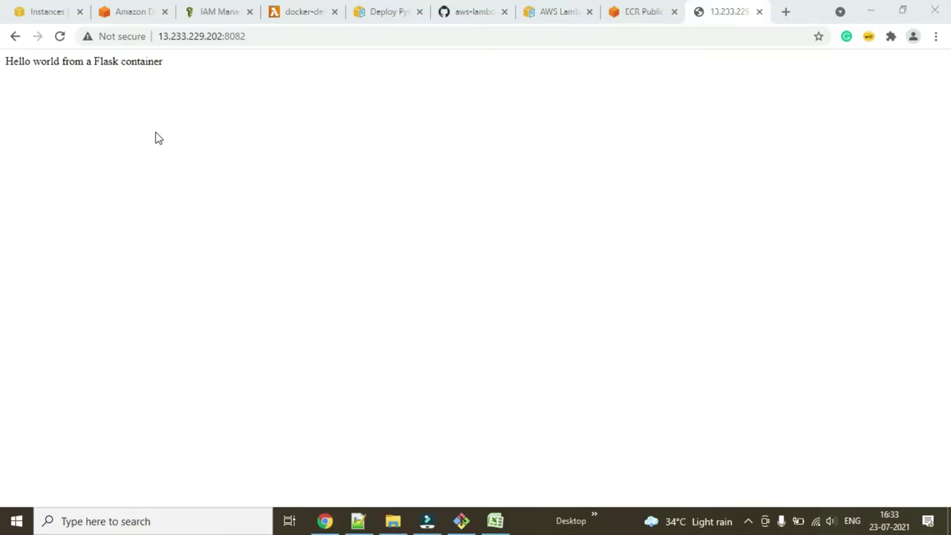
Examine the Flask container's response in Chrome and in the terminal's curl output.
{"action": "left_click_drag", "start_coordinate": [13, 60], "coordinate": [173, 80]}
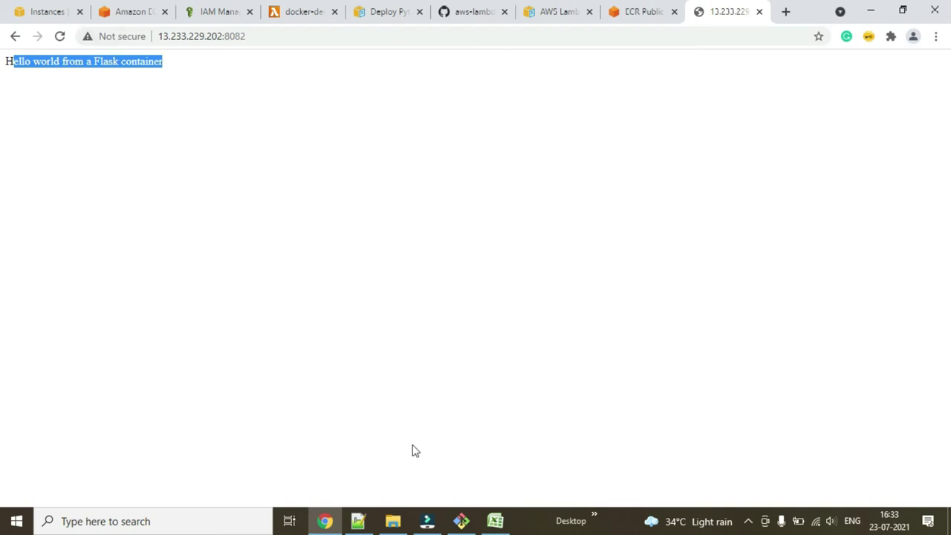
{"action": "left_click", "coordinate": [461, 519]}
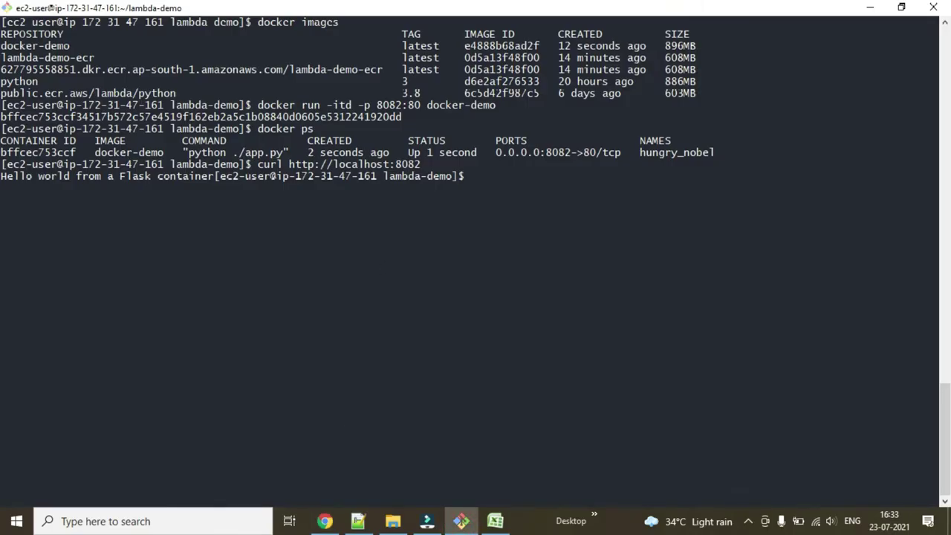
{"action": "left_click_drag", "start_coordinate": [64, 177], "coordinate": [94, 176]}
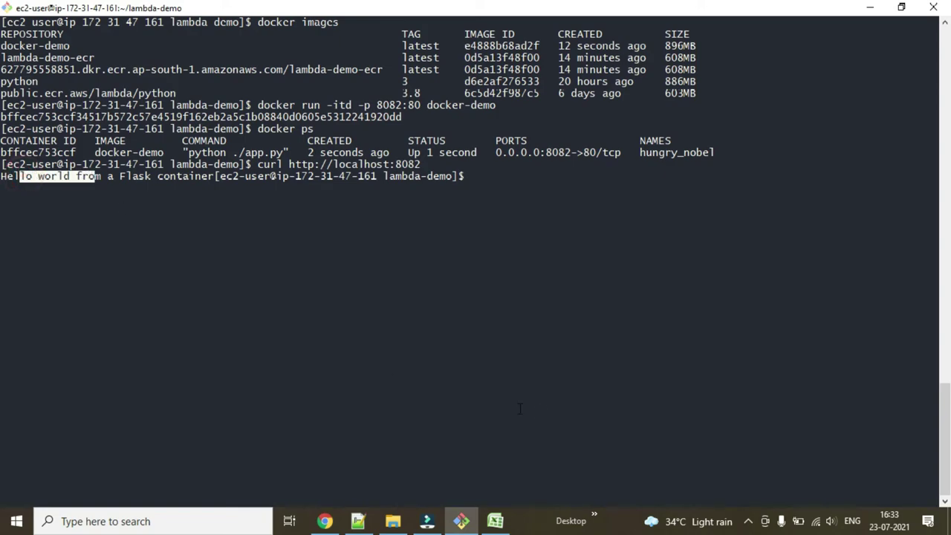
Clear the terminal and list the files in the lambda-demo directory.
{"action": "left_click", "coordinate": [571, 409]}
{"action": "key", "text": "ctrl+l"}
{"action": "key", "text": "Return"}
{"action": "key", "text": "Return"}
{"action": "key", "text": "Return"}
{"action": "key", "text": "Return"}
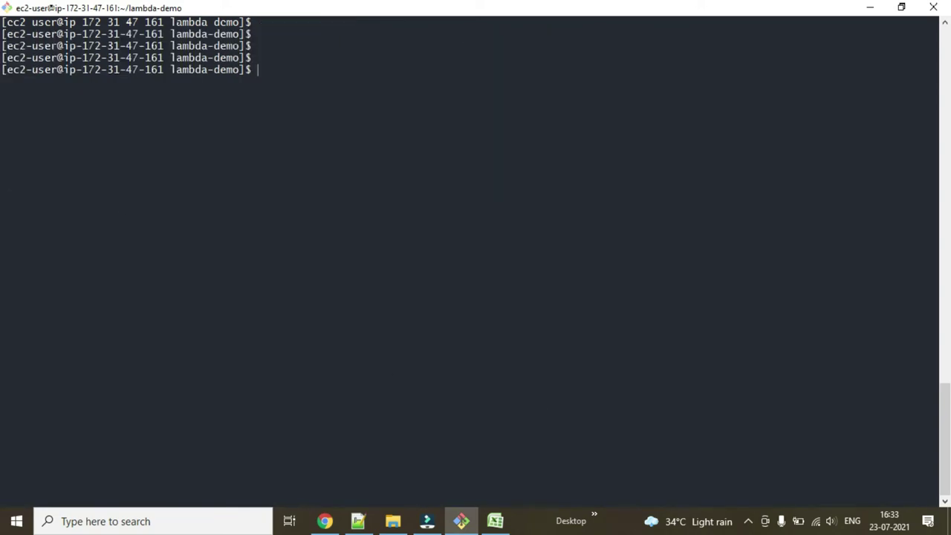
{"action": "type", "text": "ls"}
{"action": "key", "text": "Return"}
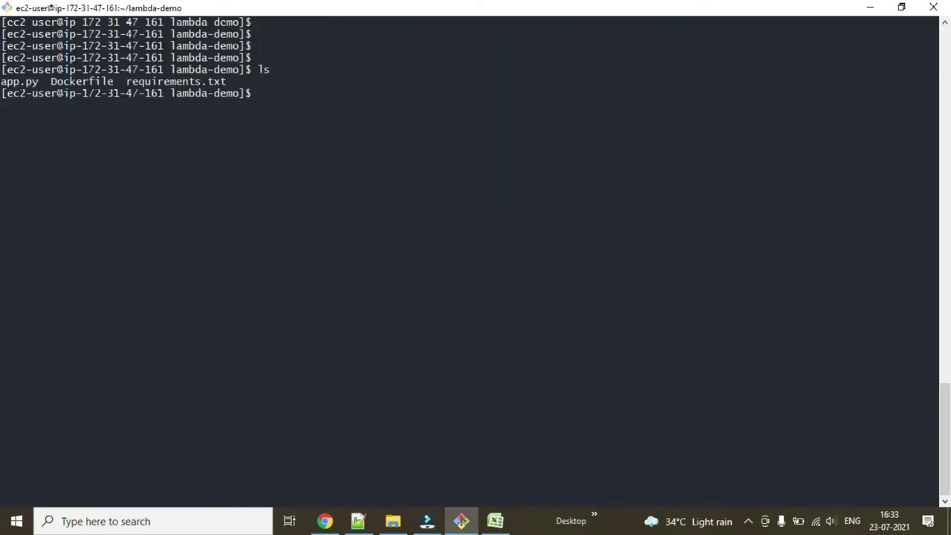
Run docker image, then correct the command to docker images to list the local images again.
{"action": "type", "text": "docker image"}
{"action": "key", "text": "Return"}
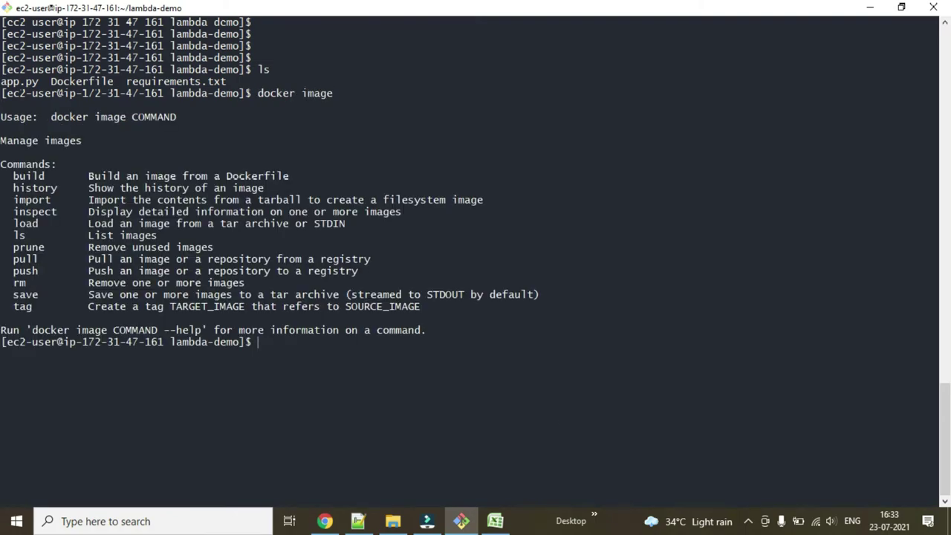
{"action": "key", "text": "Up"}
{"action": "type", "text": "s"}
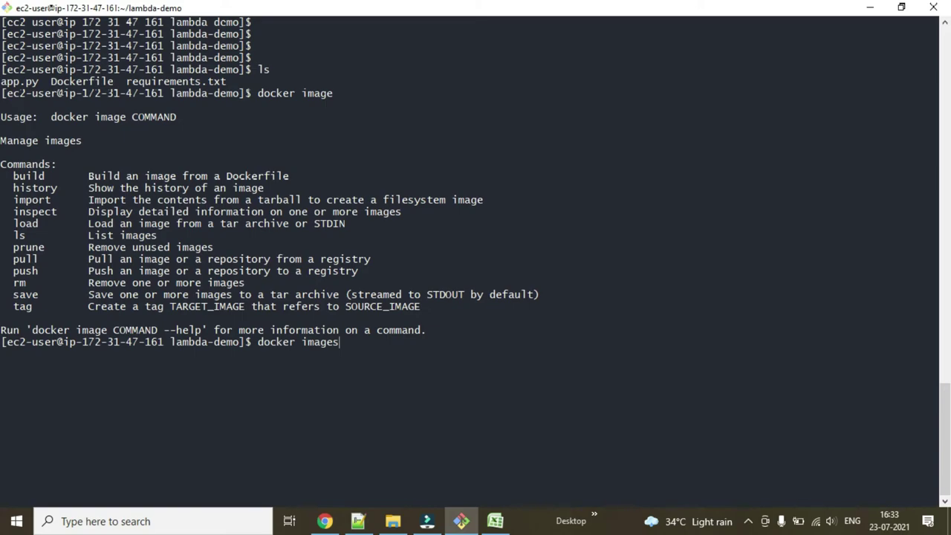
{"action": "key", "text": "Return"}
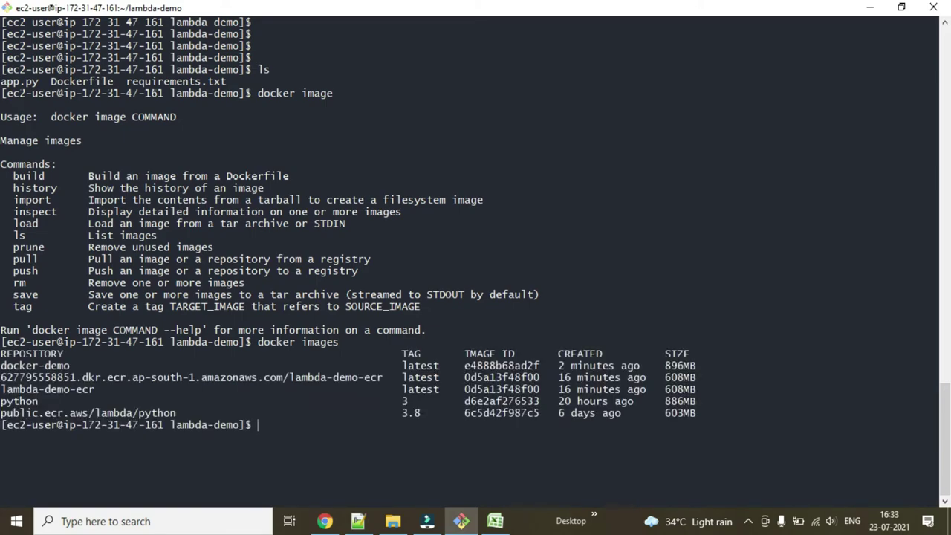
Switch to Chrome and open the form for creating a new repository in Amazon ECR.
{"action": "left_click", "coordinate": [319, 423]}
{"action": "left_click", "coordinate": [289, 442]}
{"action": "left_click", "coordinate": [325, 521]}
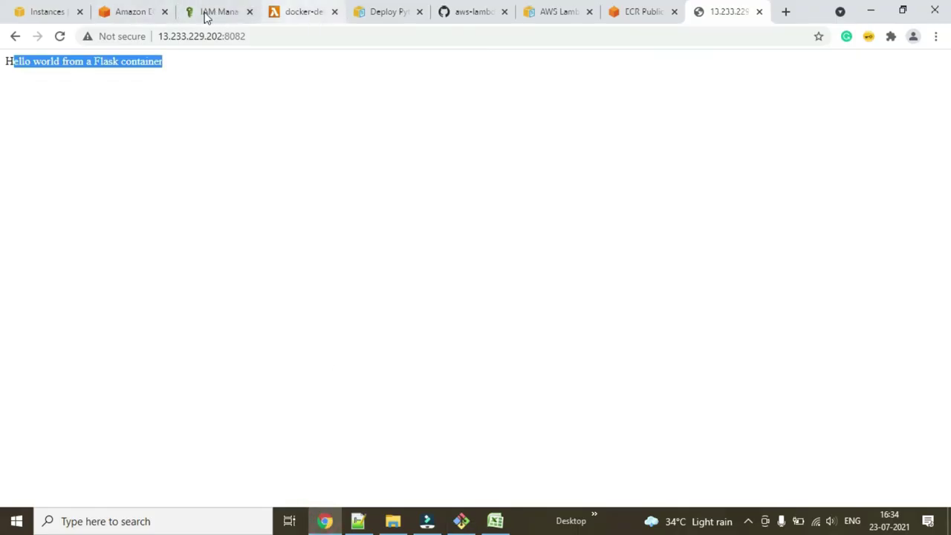
{"action": "left_click", "coordinate": [125, 14]}
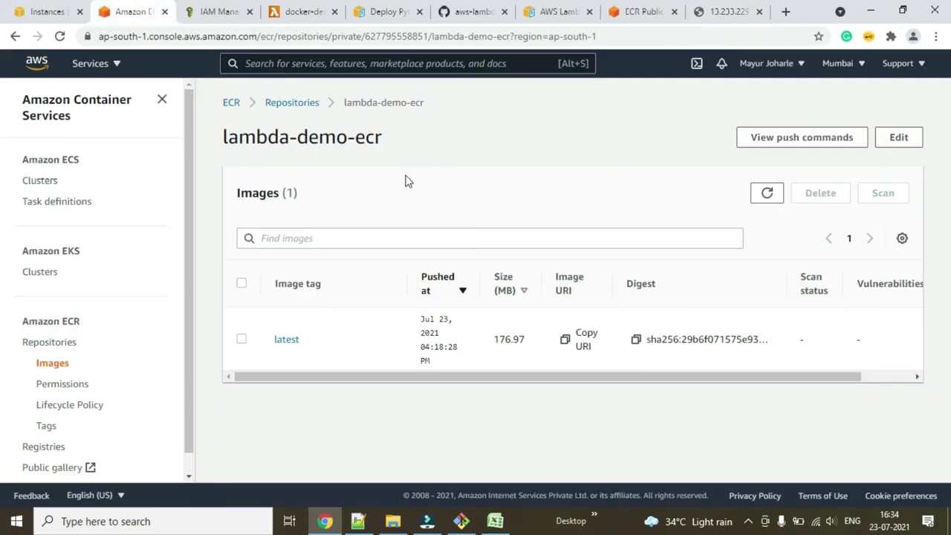
{"action": "left_click", "coordinate": [230, 101]}
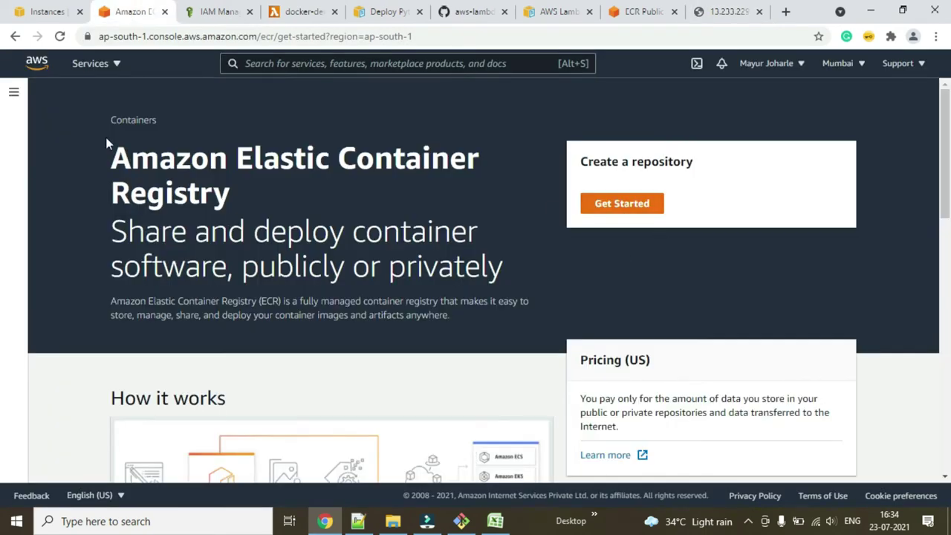
{"action": "left_click", "coordinate": [14, 93]}
{"action": "left_click", "coordinate": [49, 323]}
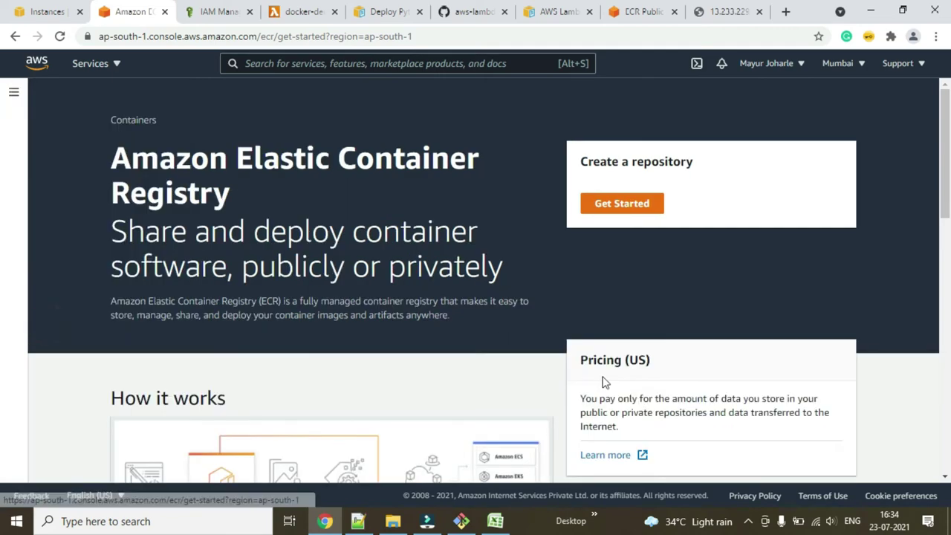
{"action": "left_click", "coordinate": [629, 209]}
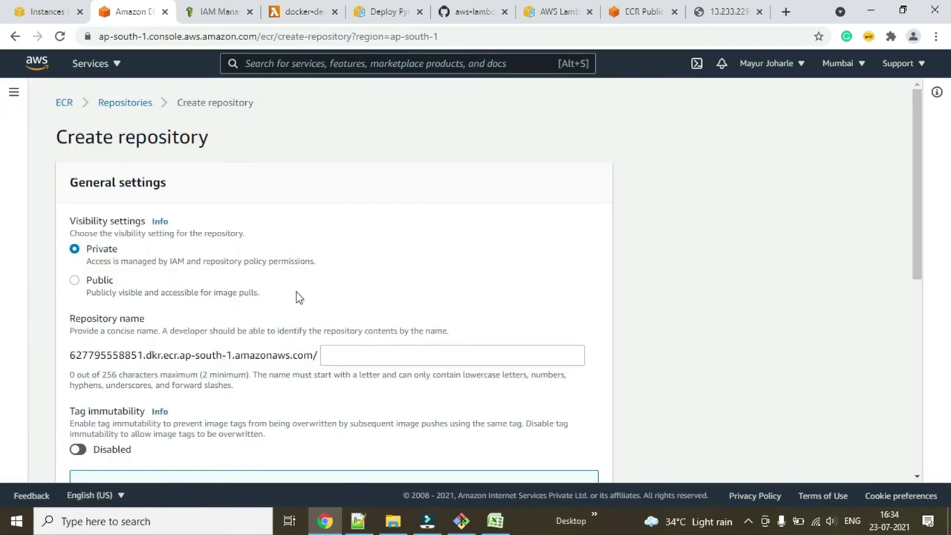
Name the new private ECR repository docker-demo, keep the default scan and encryption settings, and create it.
{"action": "left_click", "coordinate": [349, 356]}
{"action": "type", "text": "do"}
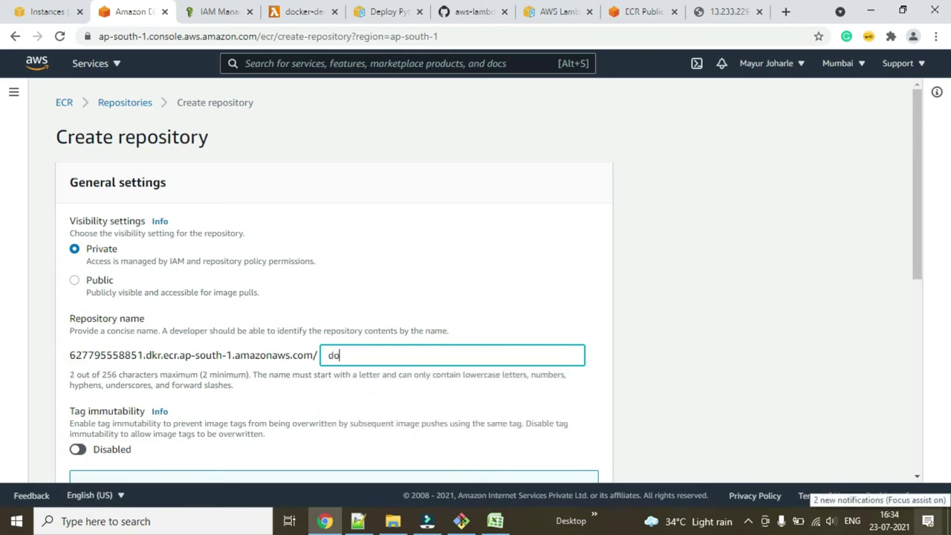
{"action": "type", "text": "cker-demo"}
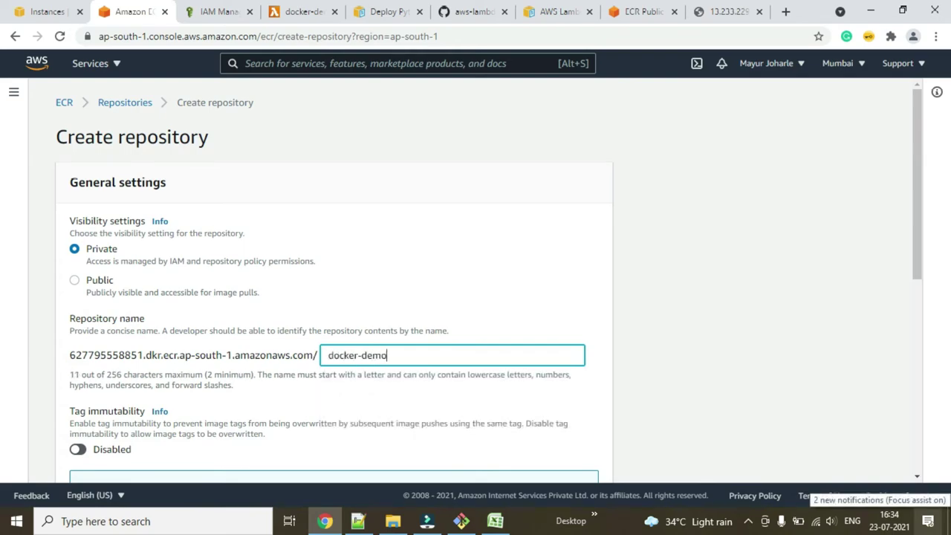
{"action": "scroll", "coordinate": [436, 391], "scroll_direction": "down", "scroll_amount": 4}
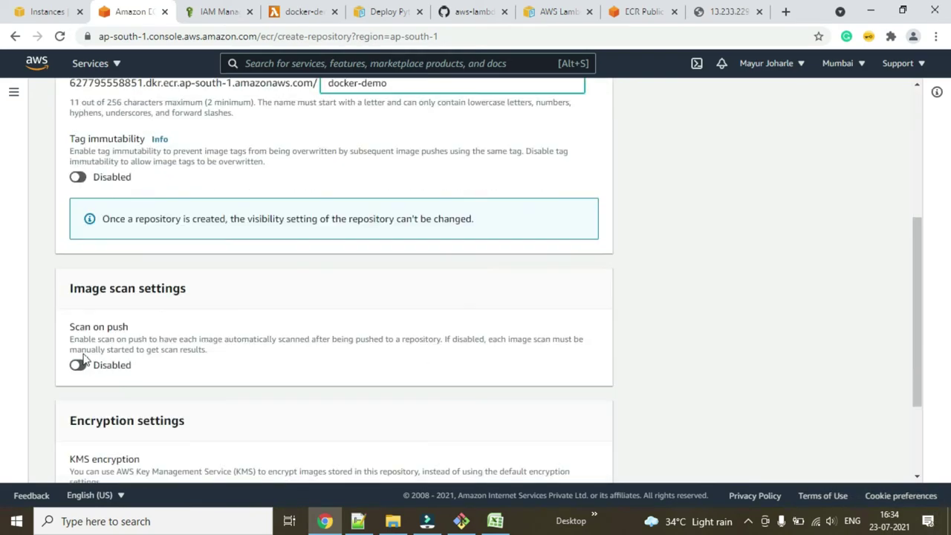
{"action": "scroll", "coordinate": [256, 389], "scroll_direction": "down", "scroll_amount": 2}
{"action": "scroll", "coordinate": [237, 293], "scroll_direction": "up", "scroll_amount": 6}
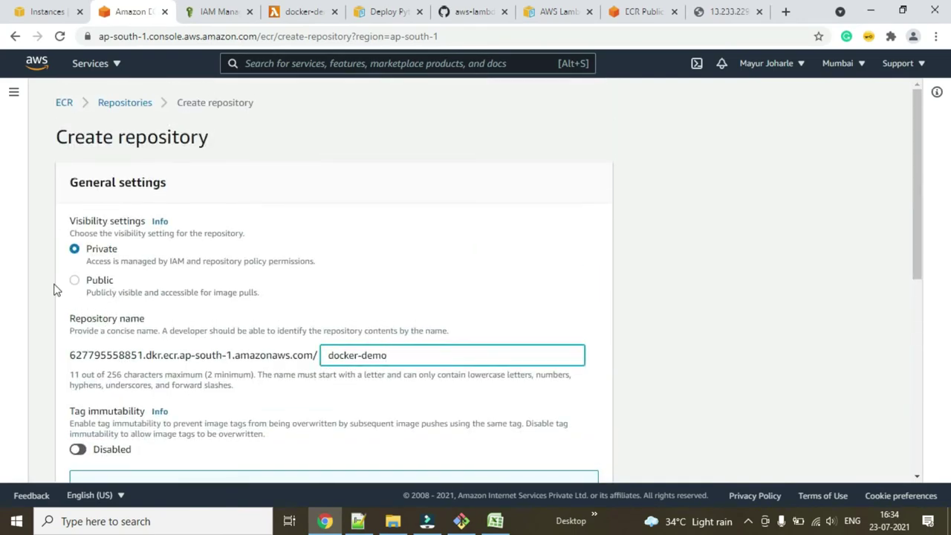
{"action": "scroll", "coordinate": [365, 297], "scroll_direction": "down", "scroll_amount": 4}
{"action": "scroll", "coordinate": [365, 300], "scroll_direction": "down", "scroll_amount": 3}
{"action": "left_click", "coordinate": [557, 462]}
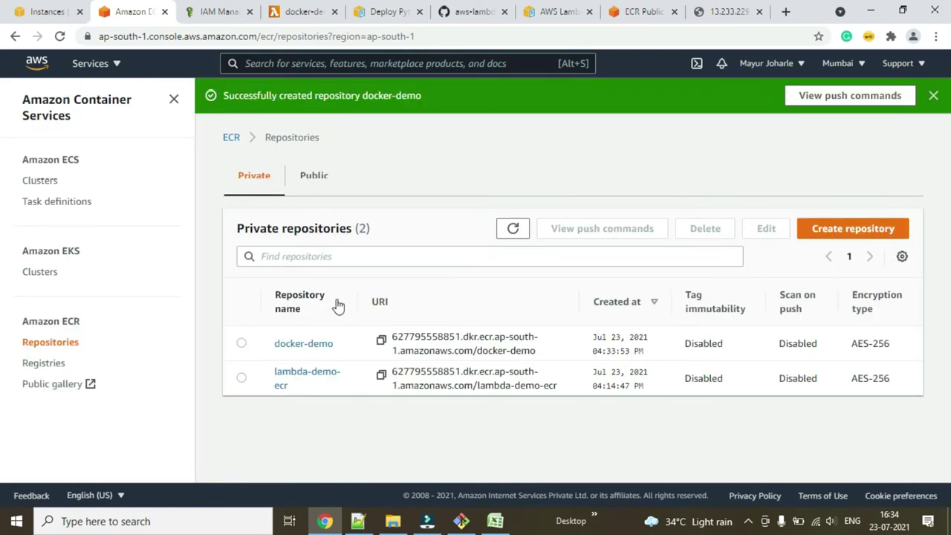
Open the docker-demo repository and display its push commands.
{"action": "left_click", "coordinate": [312, 345]}
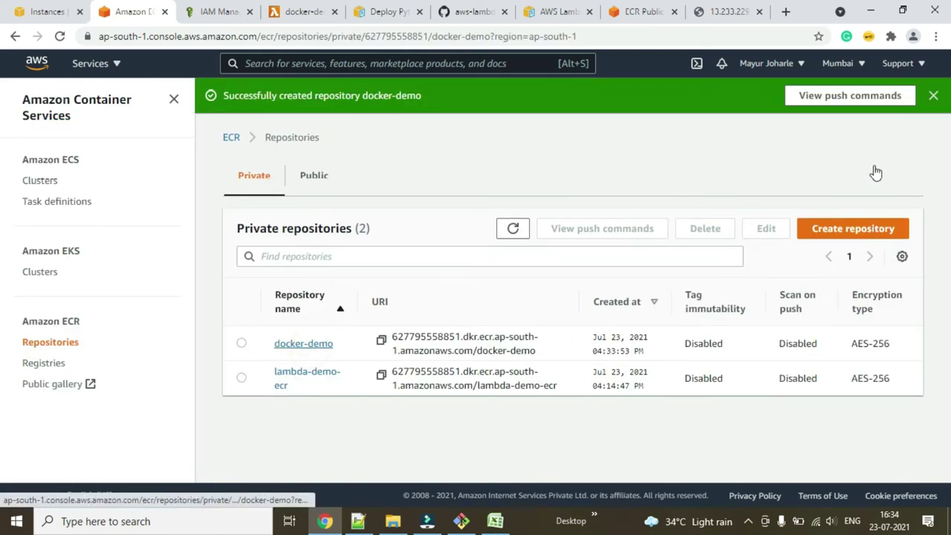
{"action": "left_click", "coordinate": [820, 141]}
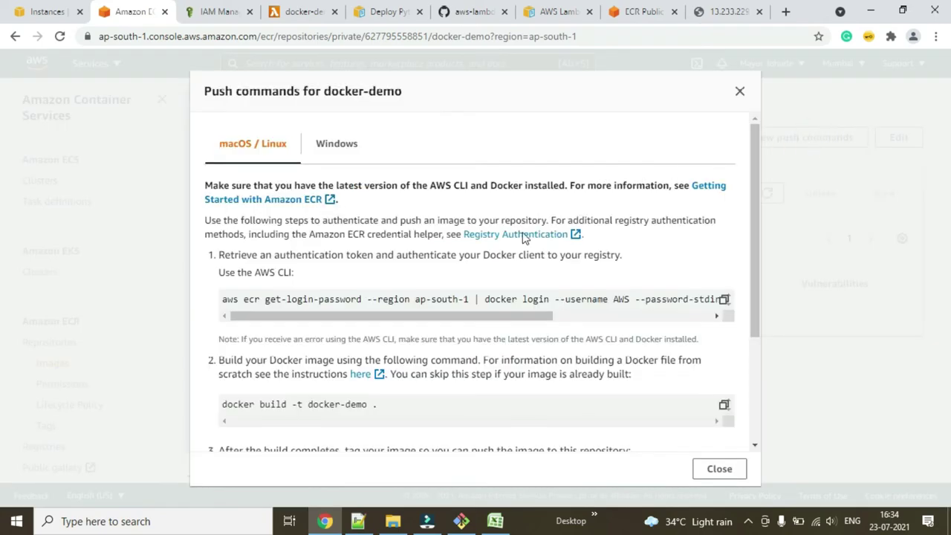
Copy the ECR login command from the push commands and run it in the terminal to authenticate Docker.
{"action": "left_click", "coordinate": [724, 299]}
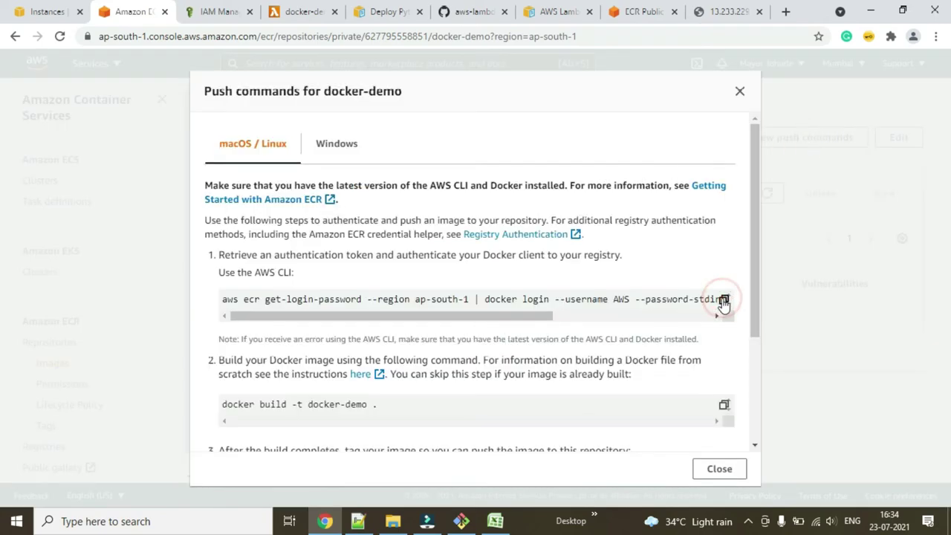
{"action": "left_click", "coordinate": [462, 521]}
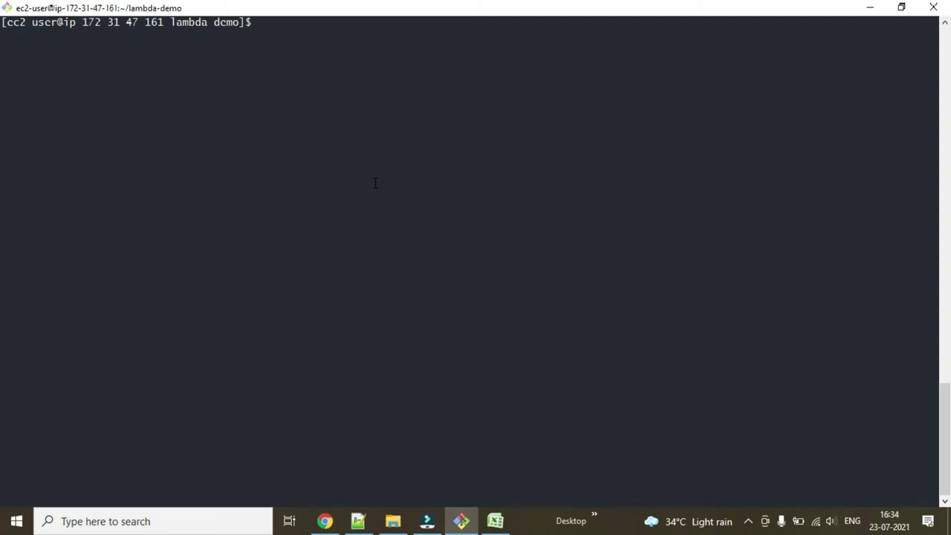
{"action": "right_click", "coordinate": [284, 38]}
{"action": "left_click", "coordinate": [312, 82]}
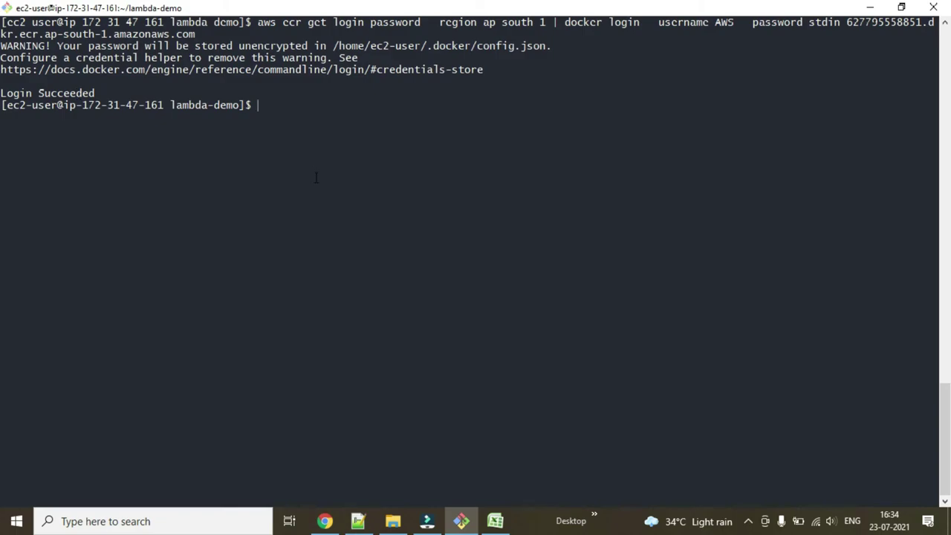
Copy the build command from the ECR push commands and run docker build -t docker-demo . in the terminal.
{"action": "key", "text": "alt+Tab"}
{"action": "scroll", "coordinate": [424, 334], "scroll_direction": "down", "scroll_amount": 2}
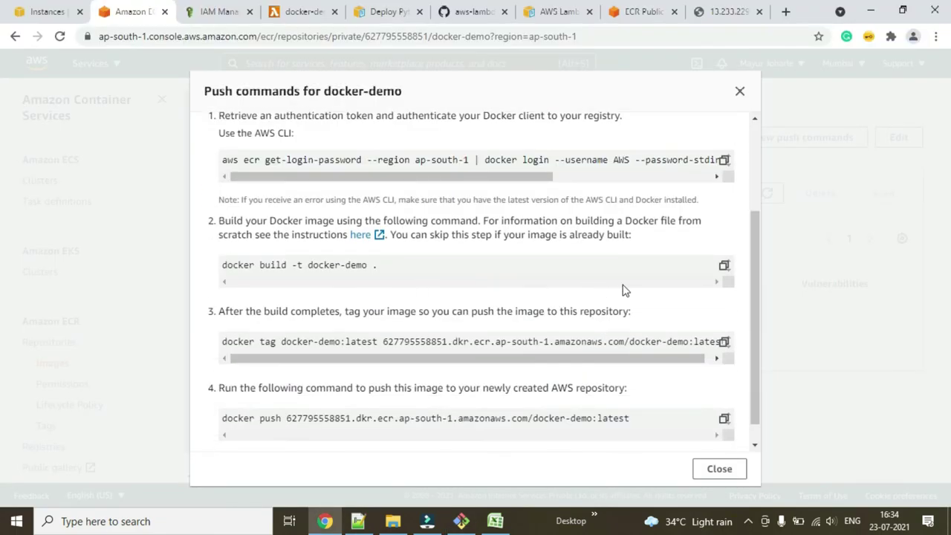
{"action": "left_click", "coordinate": [724, 265]}
{"action": "key", "text": "alt+Tab"}
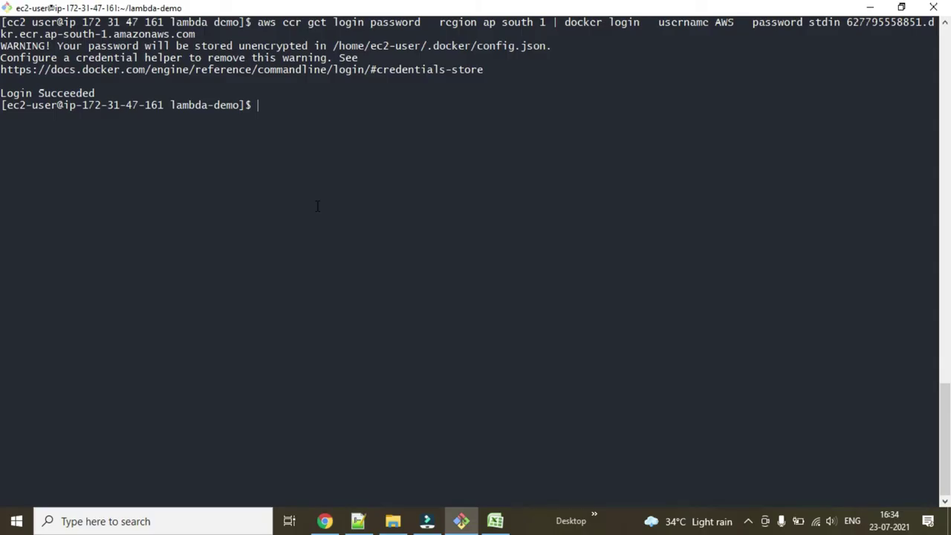
{"action": "right_click", "coordinate": [350, 146]}
{"action": "left_click", "coordinate": [380, 192]}
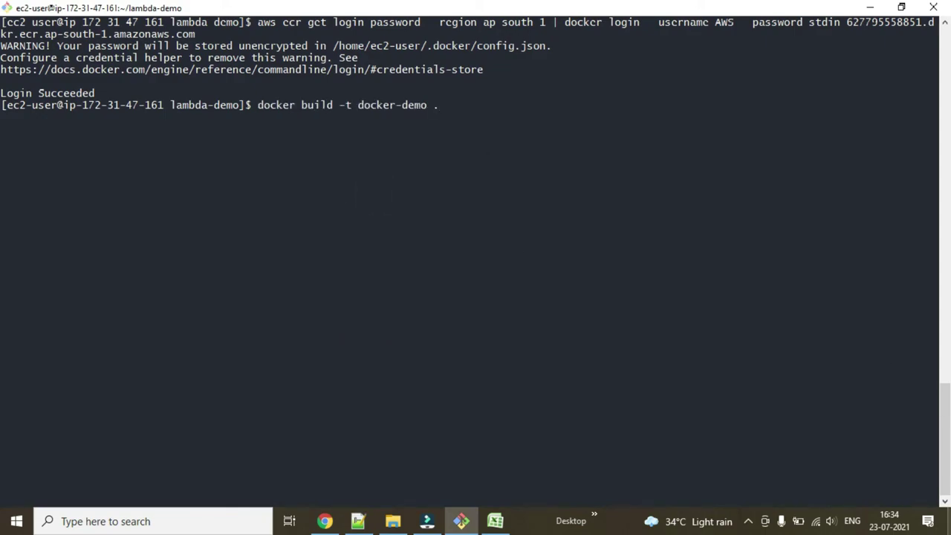
{"action": "key", "text": "Return"}
Copy the docker tag command and run it in the terminal to tag docker-demo:latest for the ECR repository.
{"action": "key", "text": "alt+Tab"}
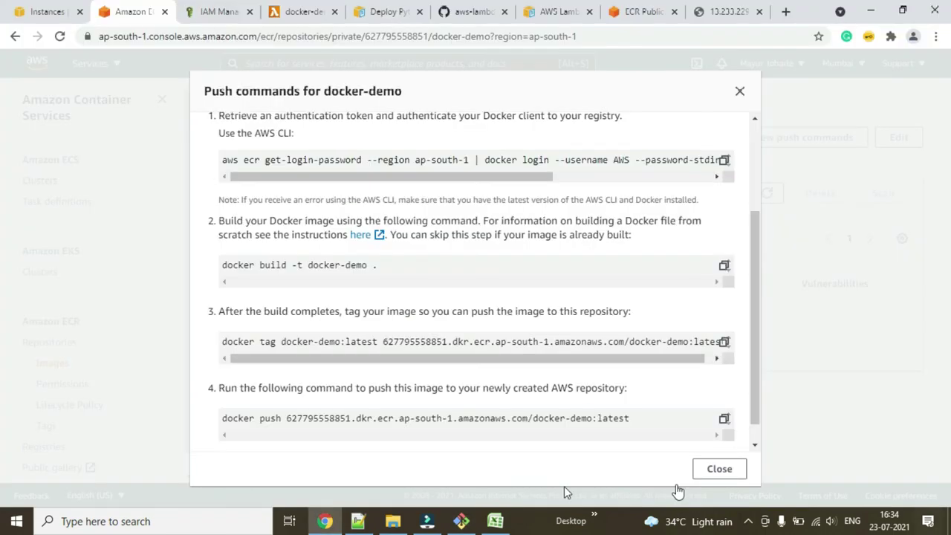
{"action": "left_click", "coordinate": [725, 342]}
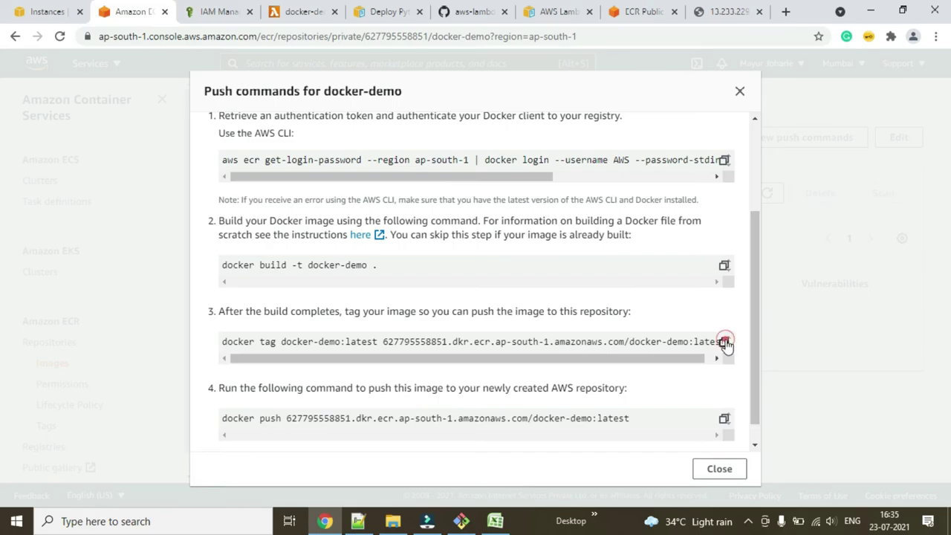
{"action": "key", "text": "alt+Tab"}
{"action": "right_click", "coordinate": [415, 249]}
{"action": "left_click", "coordinate": [454, 294]}
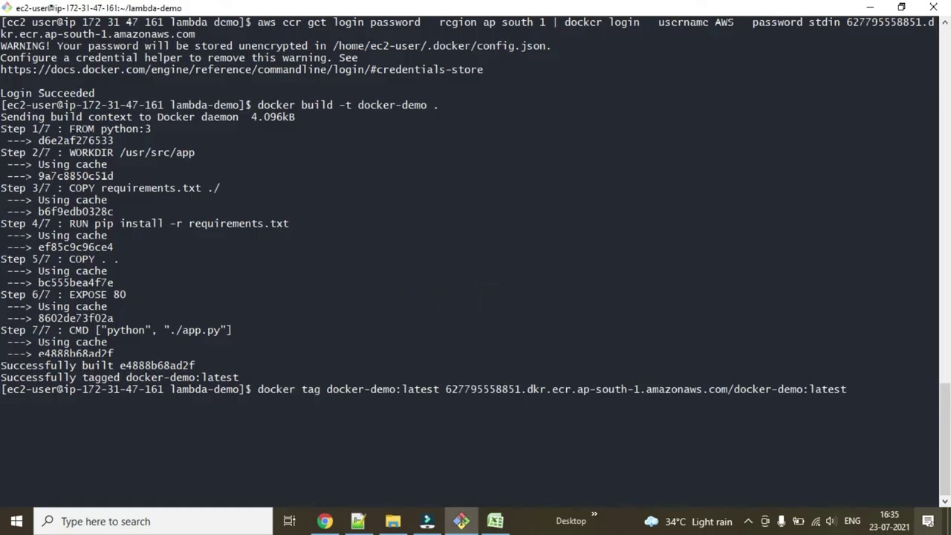
{"action": "key", "text": "Return"}
Copy the docker push command and run it in the terminal to push docker-demo:latest to the ECR repository.
{"action": "key", "text": "alt+Tab"}
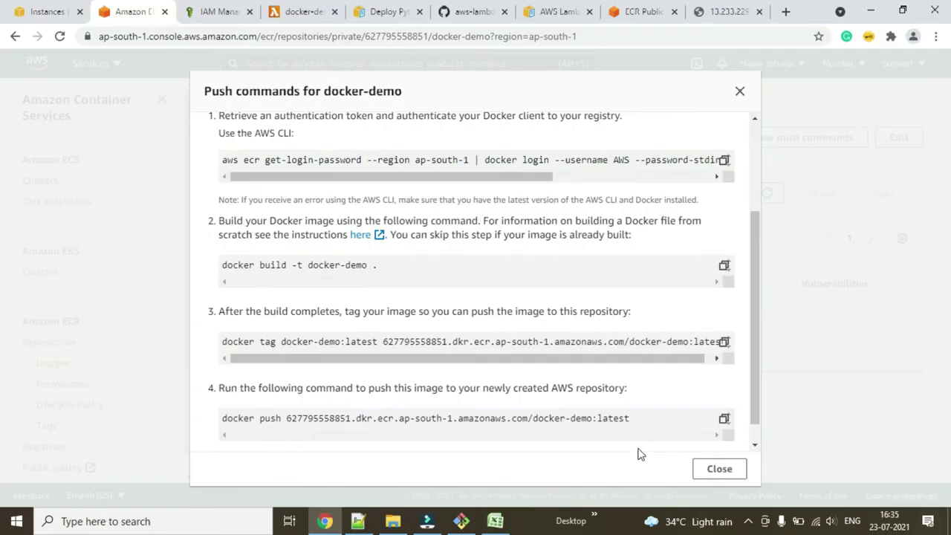
{"action": "left_click", "coordinate": [725, 419]}
{"action": "key", "text": "alt+Tab"}
{"action": "right_click", "coordinate": [508, 307]}
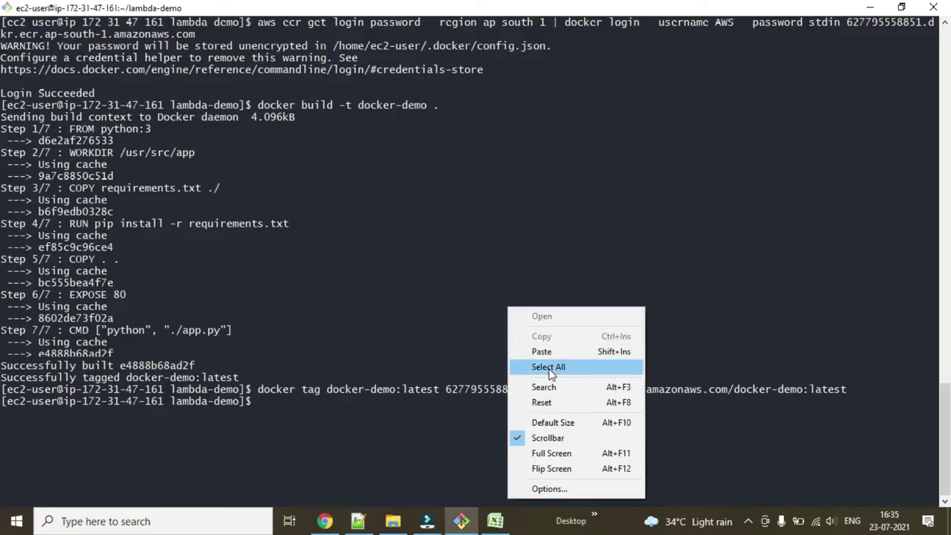
{"action": "left_click", "coordinate": [547, 350]}
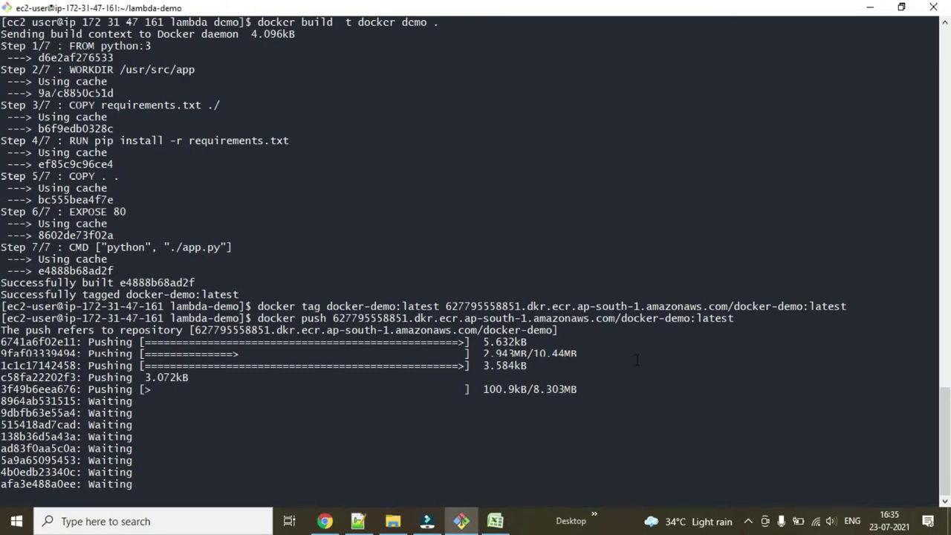
Close the push commands in Chrome, refresh the docker-demo image list, and check the push progress in the terminal.
{"action": "key", "text": "alt+Tab"}
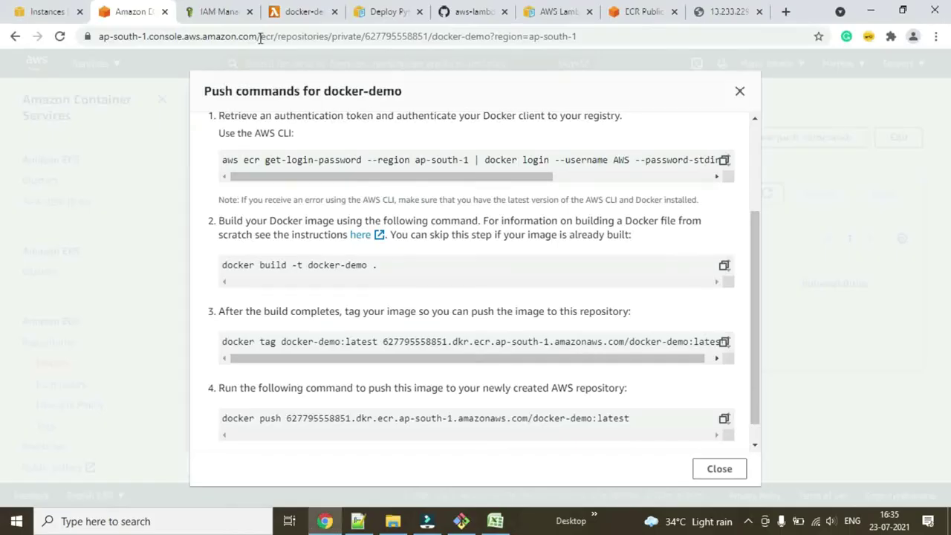
{"action": "left_click", "coordinate": [721, 469]}
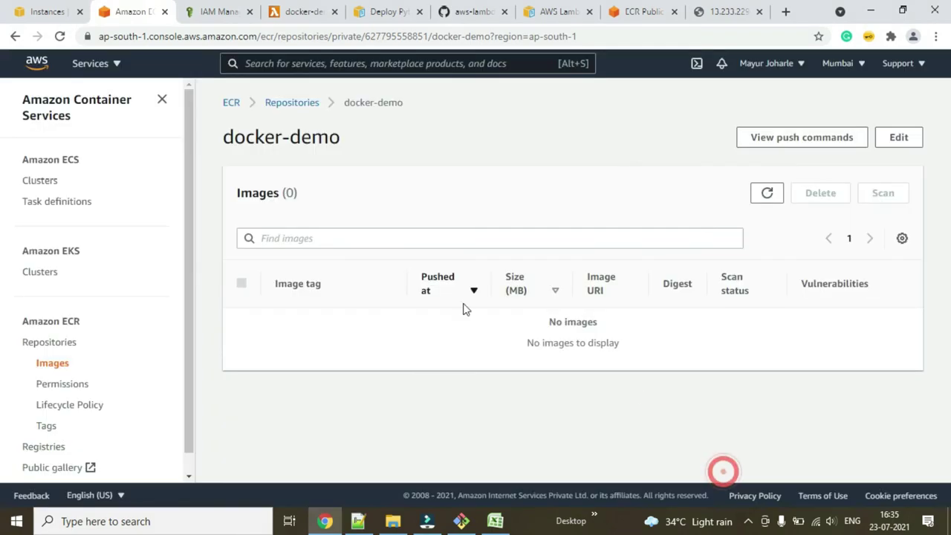
{"action": "left_click", "coordinate": [767, 193]}
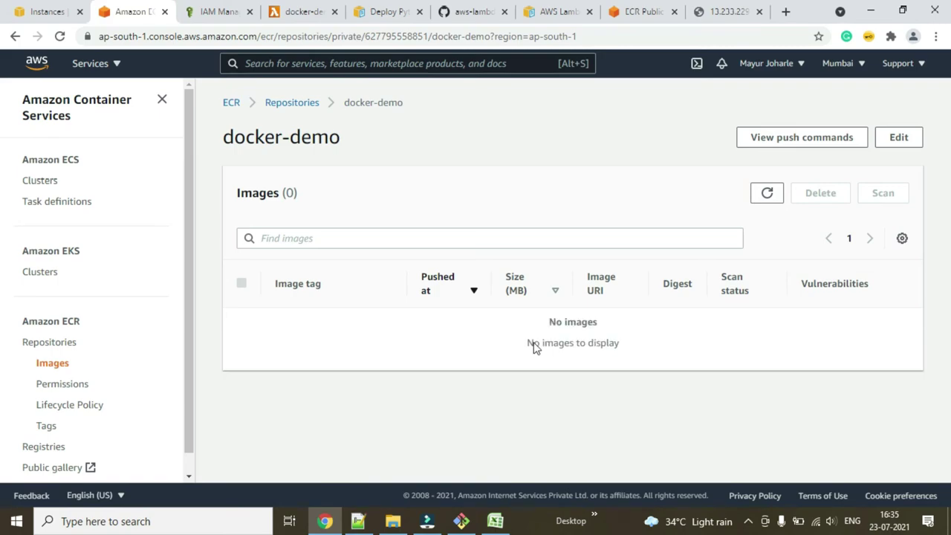
{"action": "left_click", "coordinate": [461, 522]}
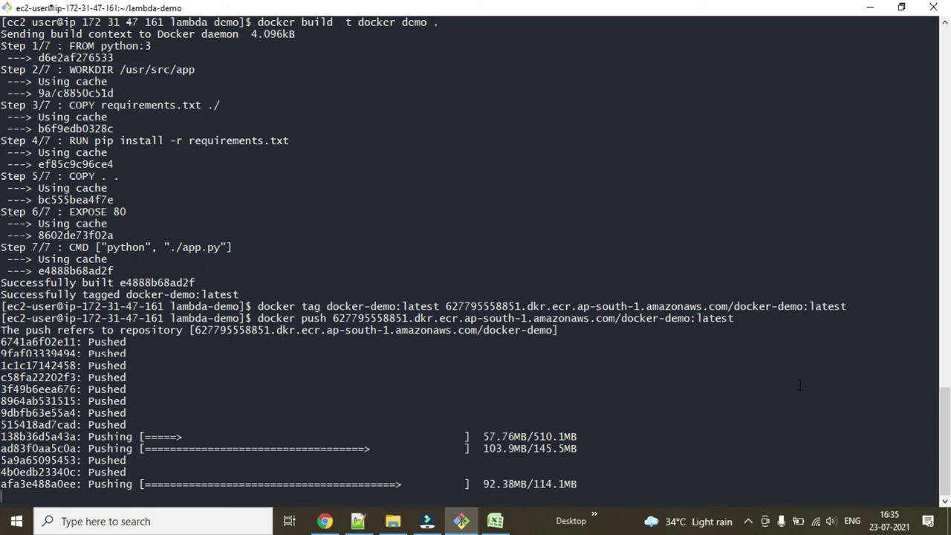
{"action": "key", "text": "alt+Tab"}
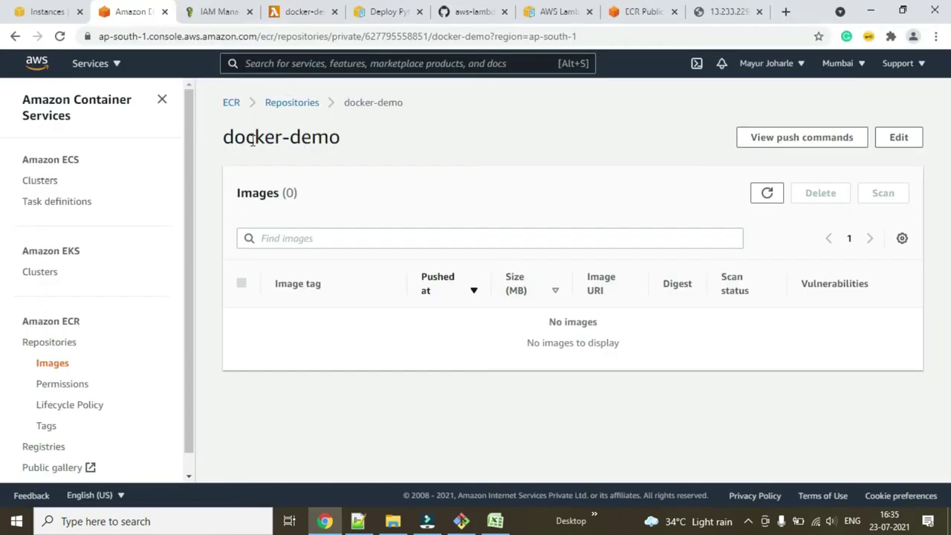
{"action": "left_click", "coordinate": [770, 194]}
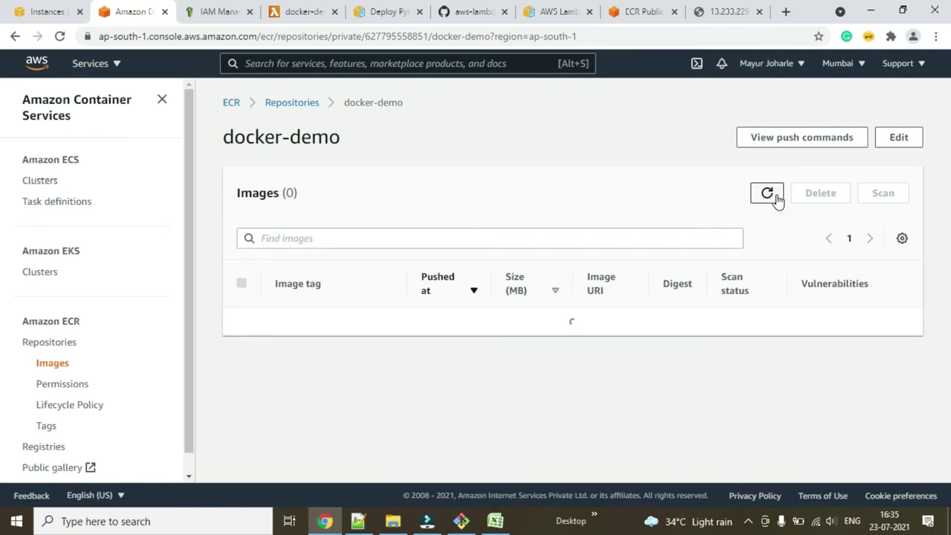
{"action": "left_click", "coordinate": [768, 194]}
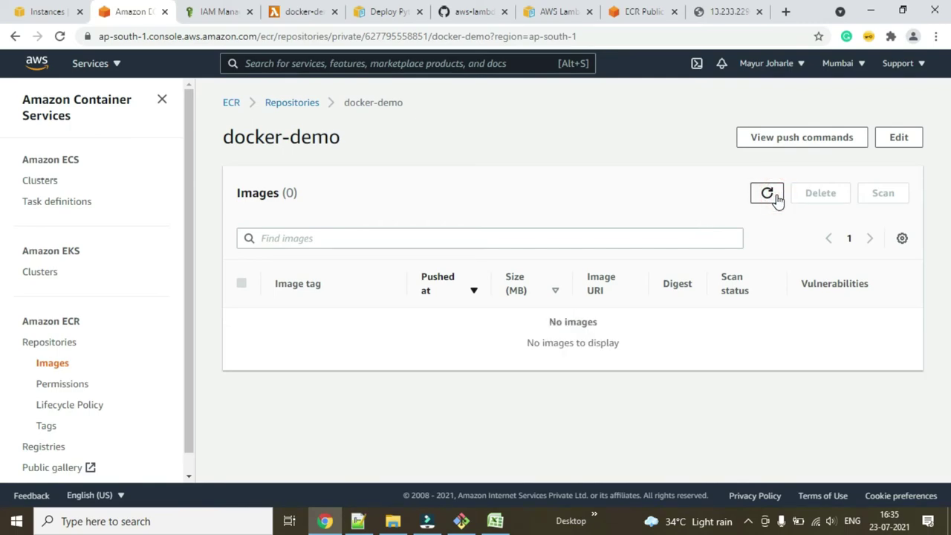
{"action": "key", "text": "alt+Tab"}
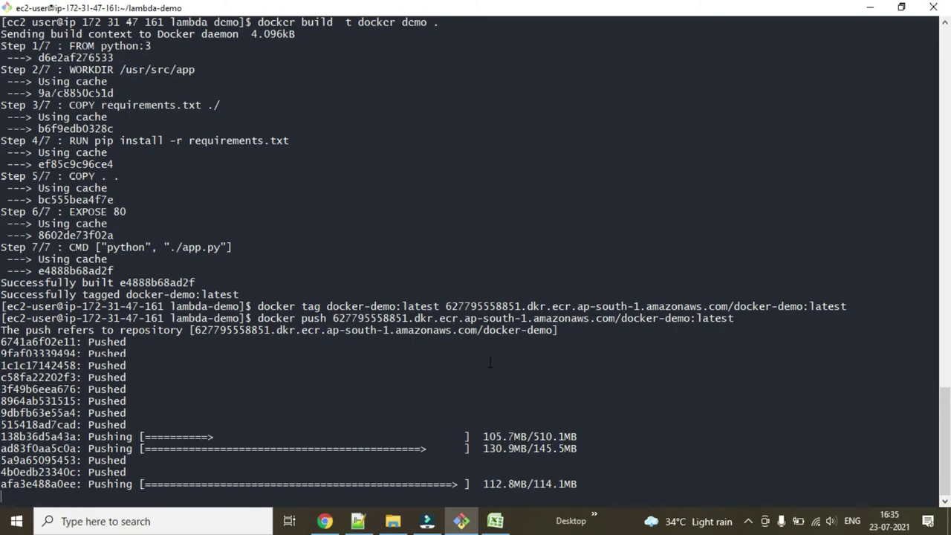
Return to Chrome, go to the Lambda functions list, and start creating a new function from a container image.
{"action": "key", "text": "alt+Tab"}
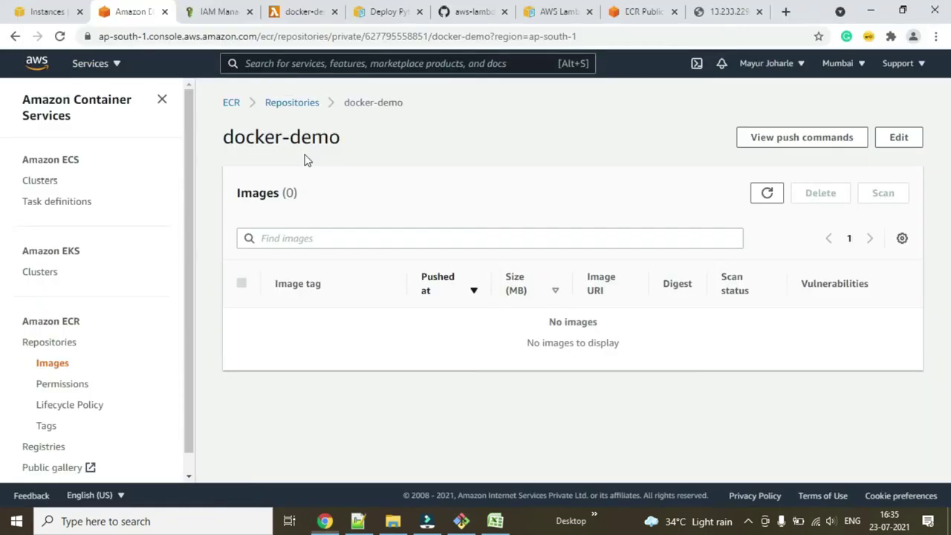
{"action": "left_click", "coordinate": [295, 14]}
{"action": "scroll", "coordinate": [191, 246], "scroll_direction": "up", "scroll_amount": 4}
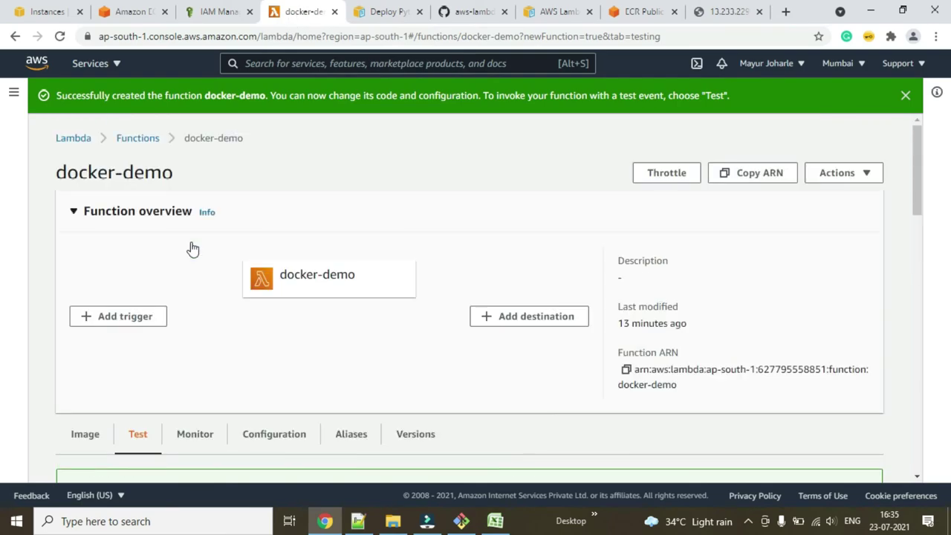
{"action": "left_click", "coordinate": [134, 140]}
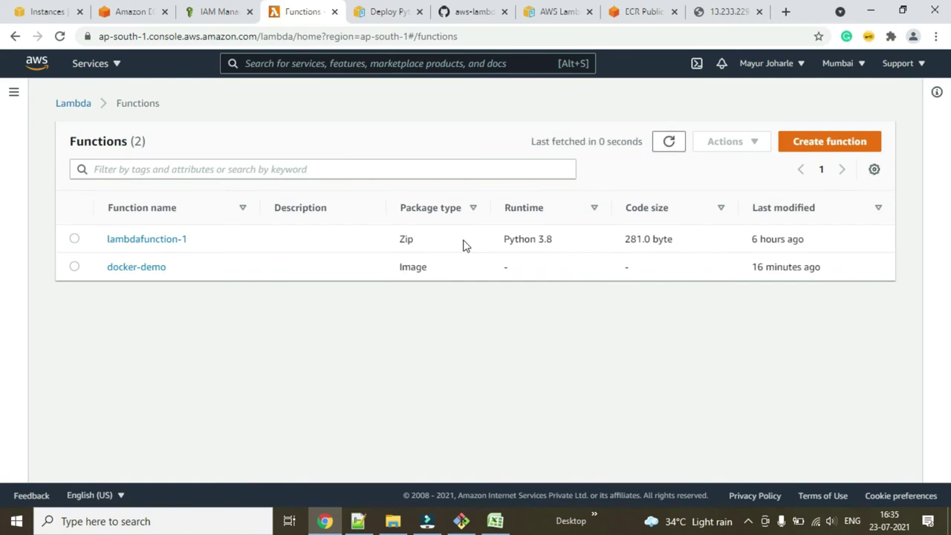
{"action": "left_click", "coordinate": [855, 156]}
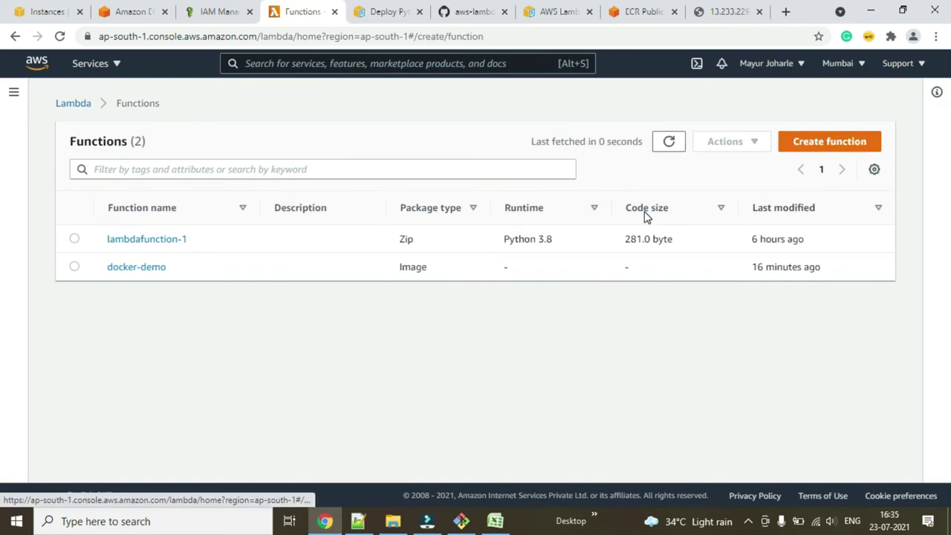
{"action": "left_click", "coordinate": [562, 233]}
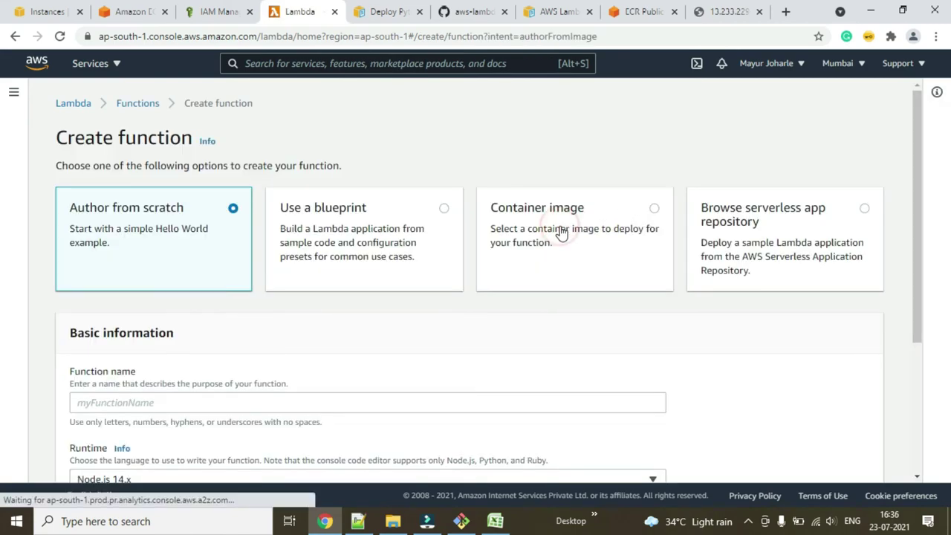
Name the new Lambda function docker-demo1.
{"action": "scroll", "coordinate": [557, 230], "scroll_direction": "down", "scroll_amount": 1}
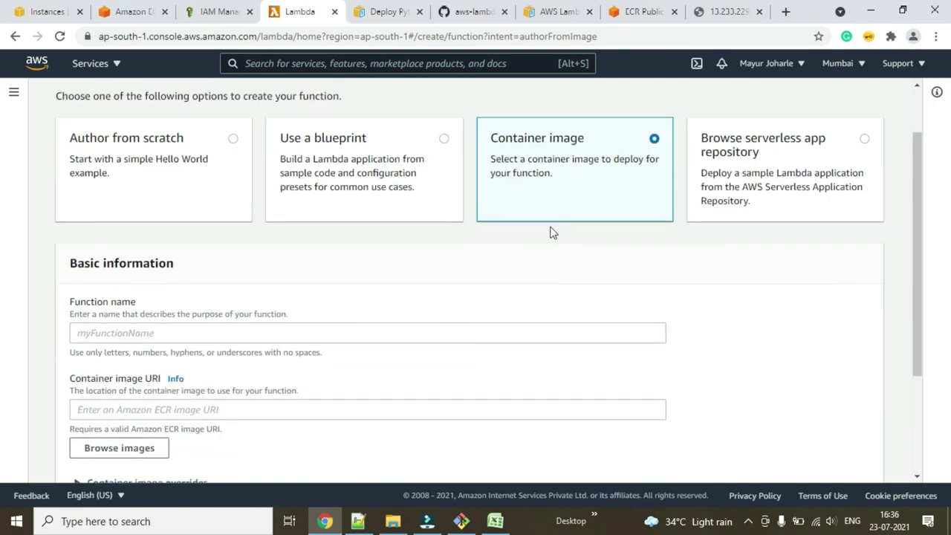
{"action": "left_click", "coordinate": [154, 327]}
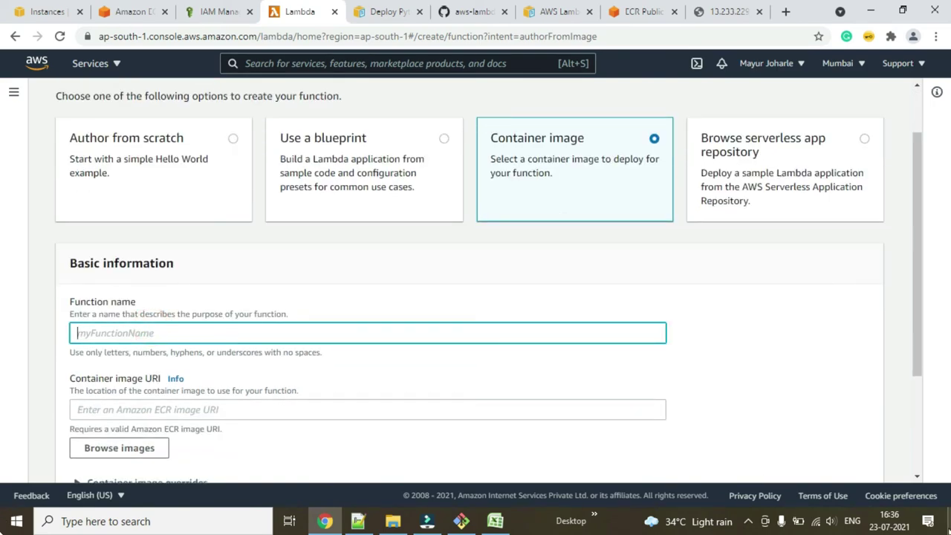
{"action": "type", "text": "docker"}
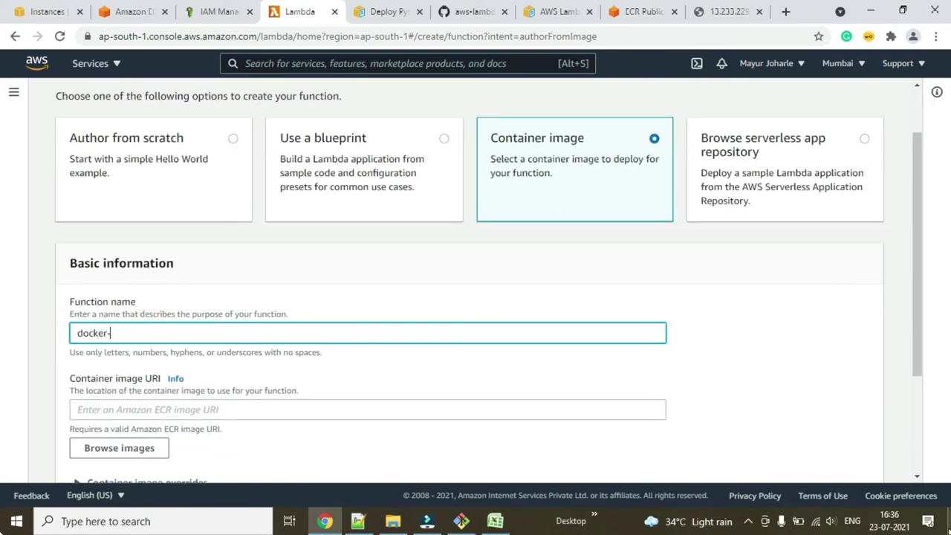
{"action": "type", "text": "-demo"}
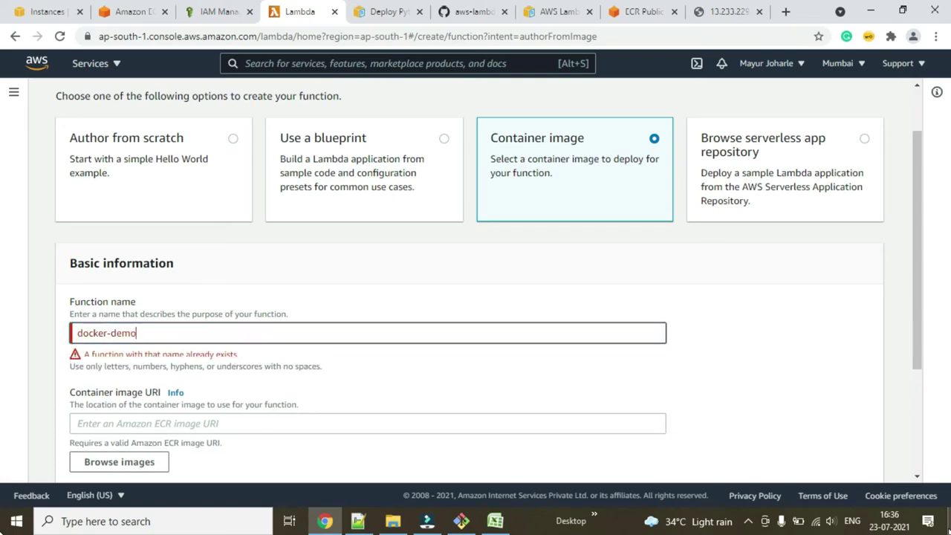
{"action": "type", "text": "1"}
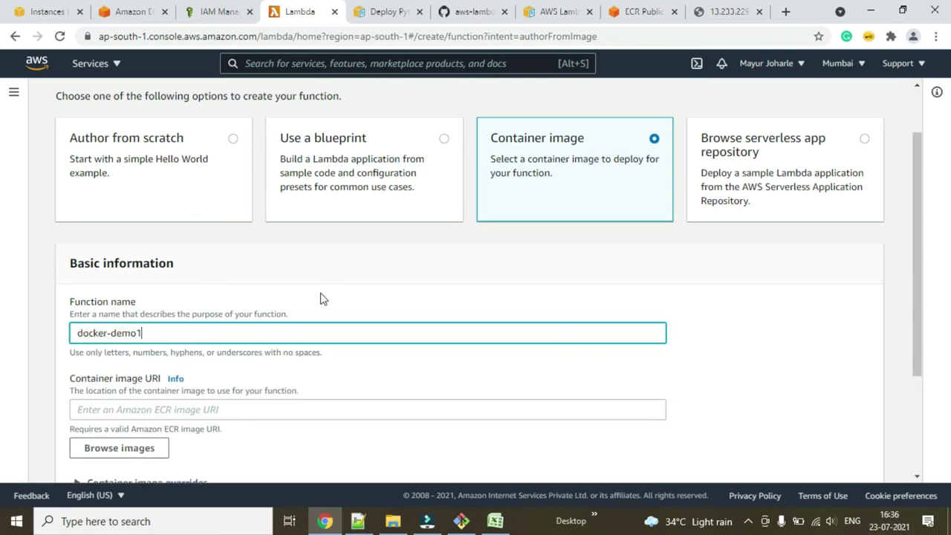
Browse for the function's container image and refresh the list of Amazon ECR repositories.
{"action": "scroll", "coordinate": [198, 320], "scroll_direction": "down", "scroll_amount": 2}
{"action": "left_click", "coordinate": [136, 315]}
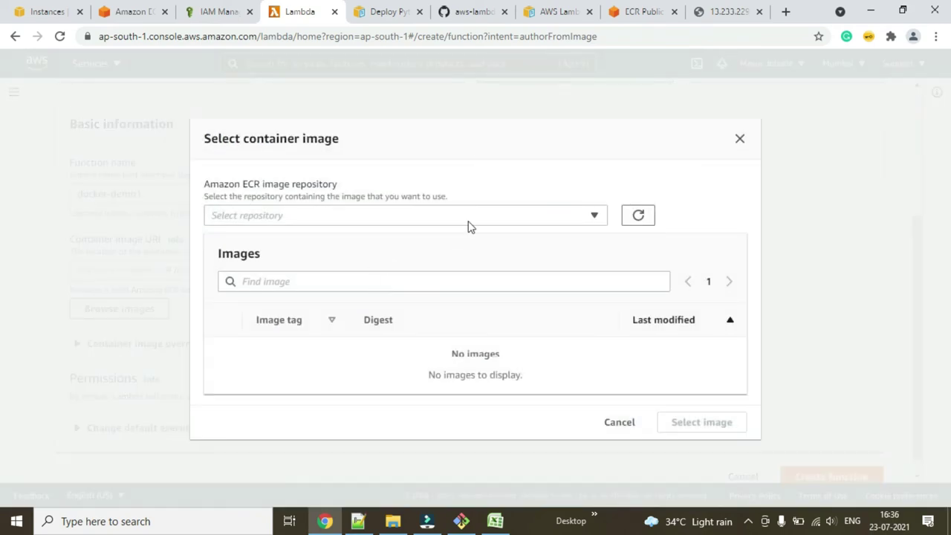
{"action": "left_click", "coordinate": [491, 216]}
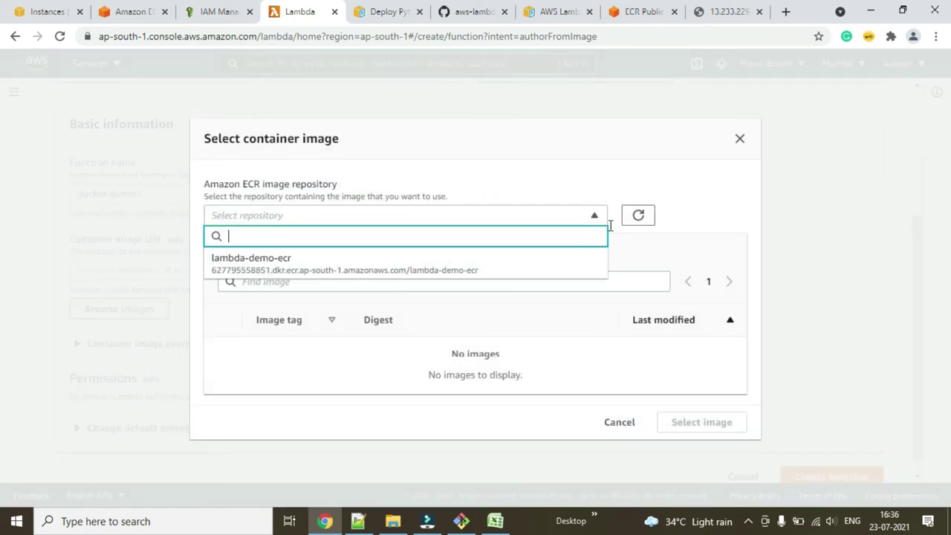
{"action": "left_click", "coordinate": [639, 217]}
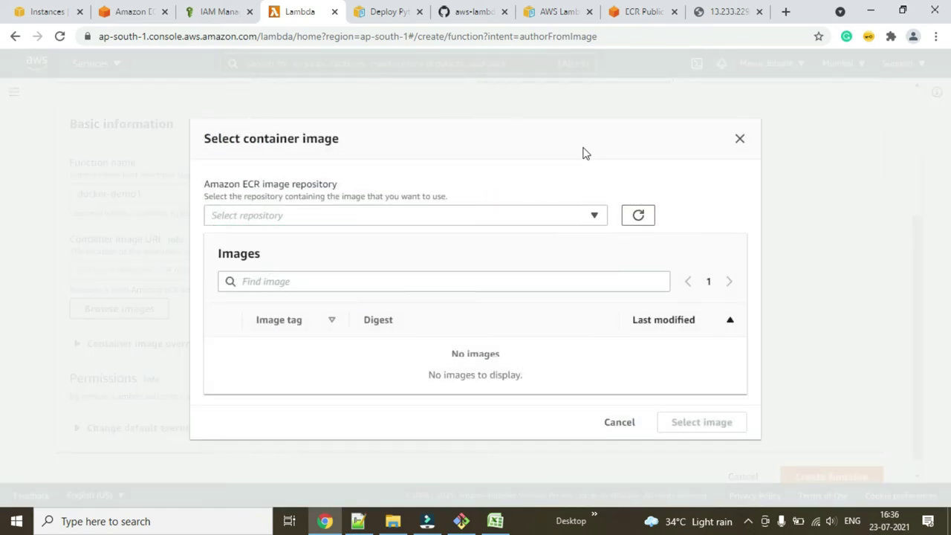
Check the push in the terminal, then return to Chrome and view the docker-demo repository's images in ECR.
{"action": "left_click", "coordinate": [462, 521]}
{"action": "key", "text": "alt+Tab"}
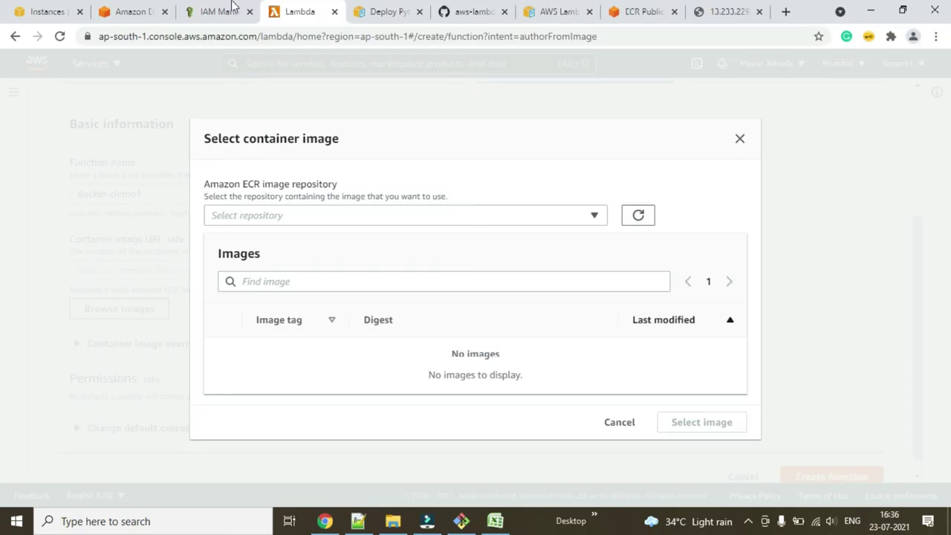
{"action": "left_click", "coordinate": [127, 12]}
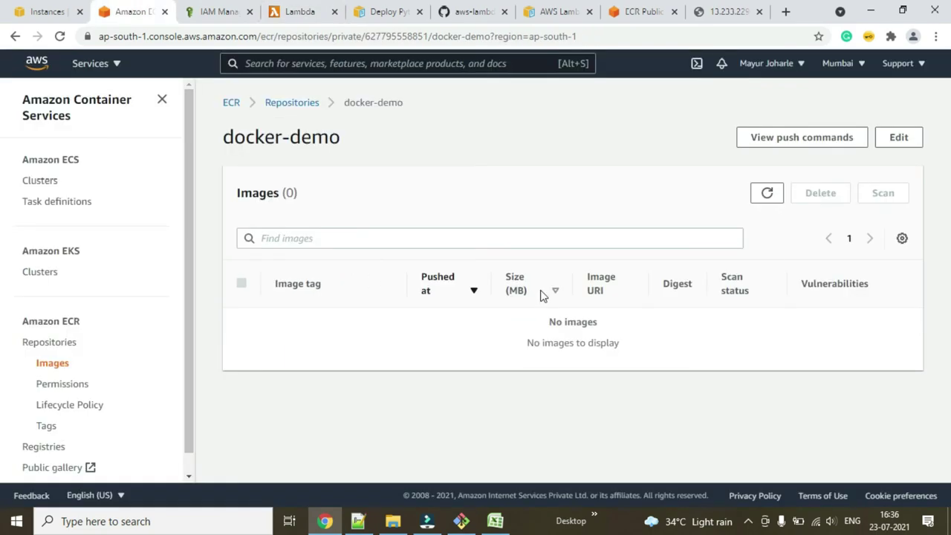
Refresh the docker-demo repository's images in ECR, and select its latest image as the new Lambda function's container image.
{"action": "left_click", "coordinate": [767, 193]}
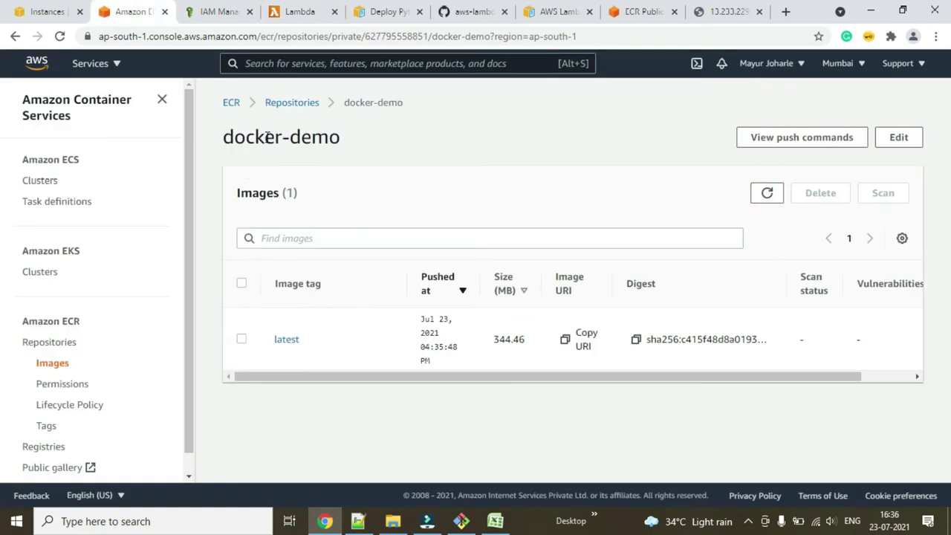
{"action": "left_click", "coordinate": [290, 13]}
{"action": "left_click", "coordinate": [314, 214]}
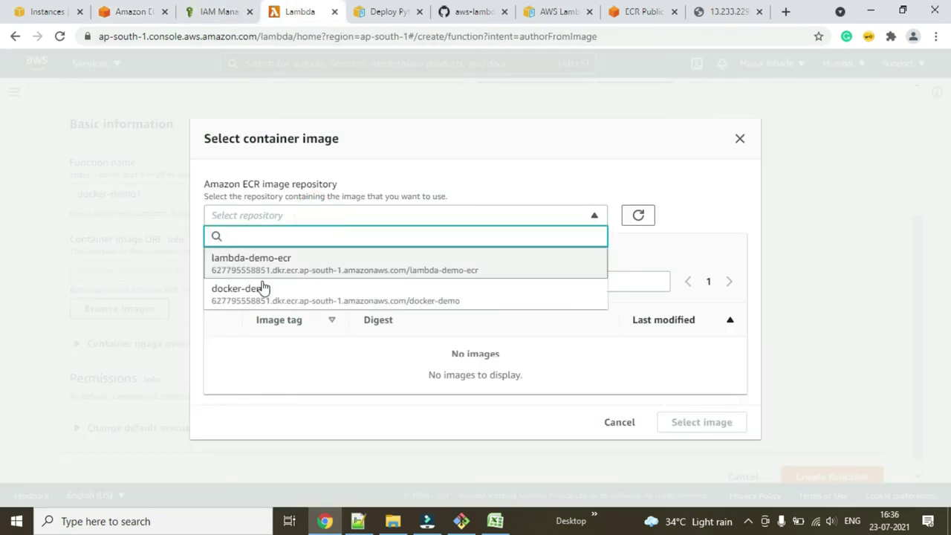
{"action": "left_click", "coordinate": [257, 297]}
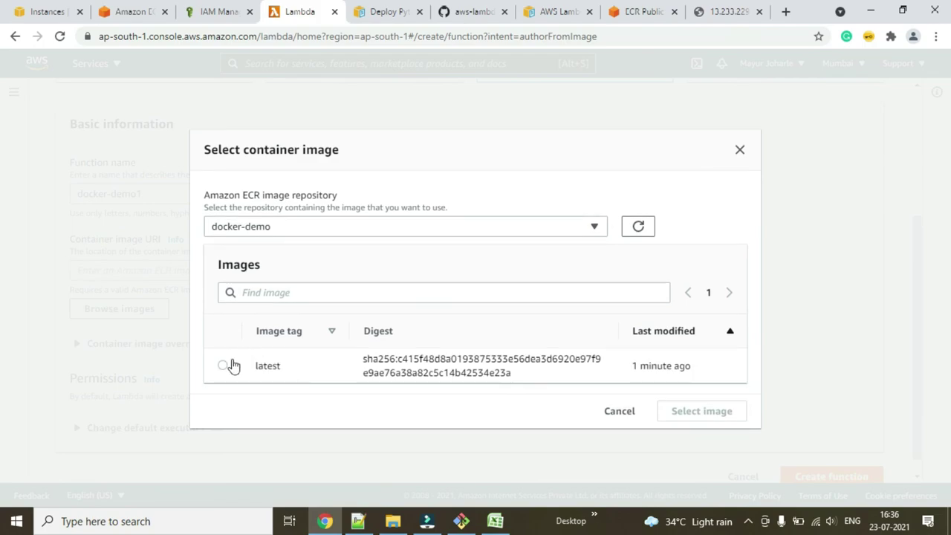
{"action": "left_click", "coordinate": [223, 366]}
{"action": "left_click", "coordinate": [697, 414]}
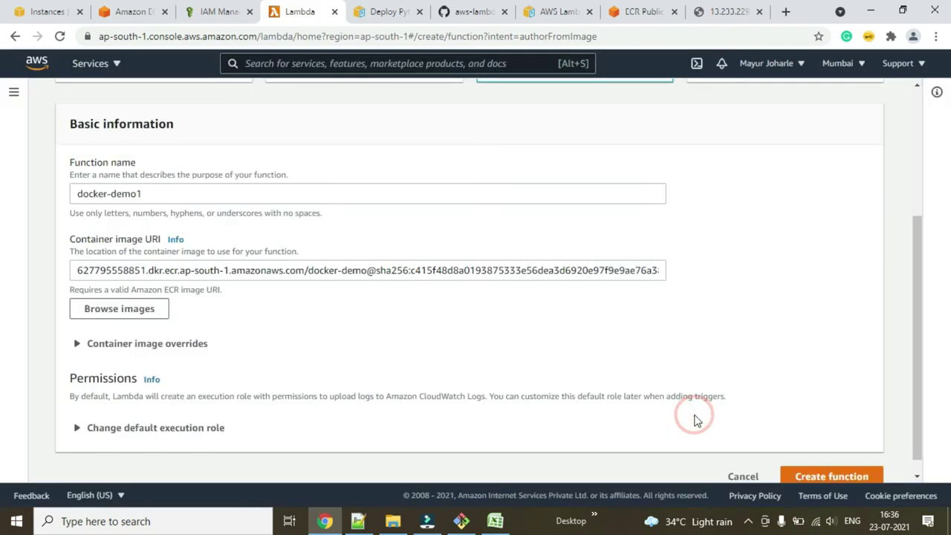
Create the docker-demo1 function and review its image URI and image configuration.
{"action": "scroll", "coordinate": [780, 420], "scroll_direction": "down", "scroll_amount": 1}
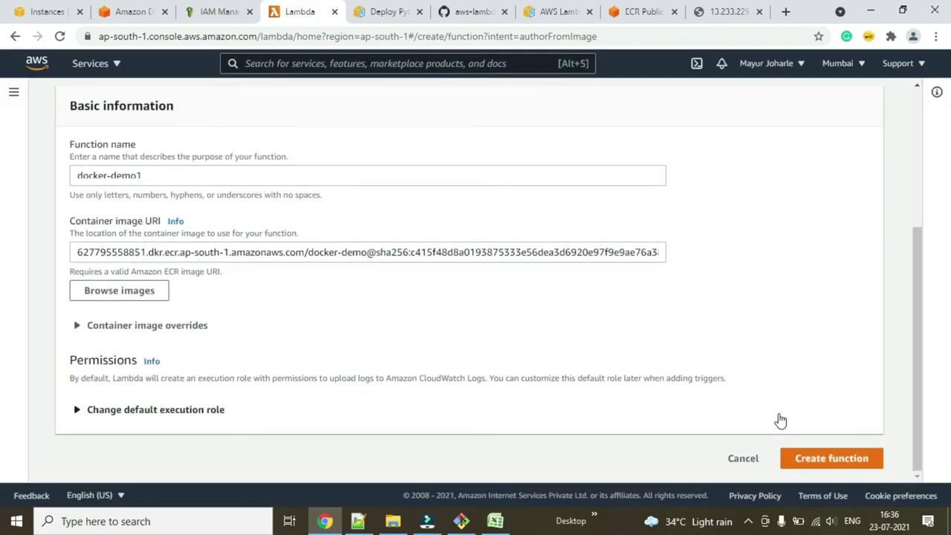
{"action": "left_click", "coordinate": [825, 461]}
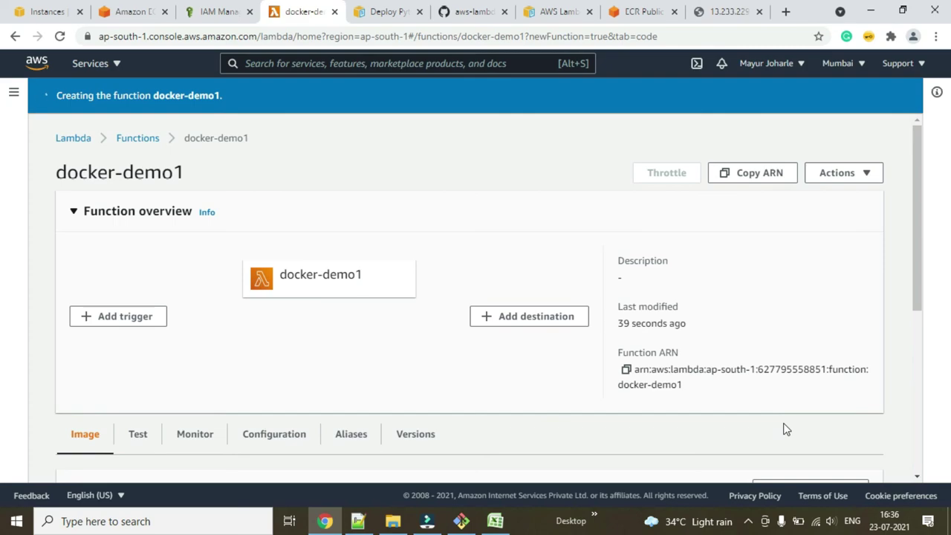
{"action": "scroll", "coordinate": [405, 319], "scroll_direction": "down", "scroll_amount": 2}
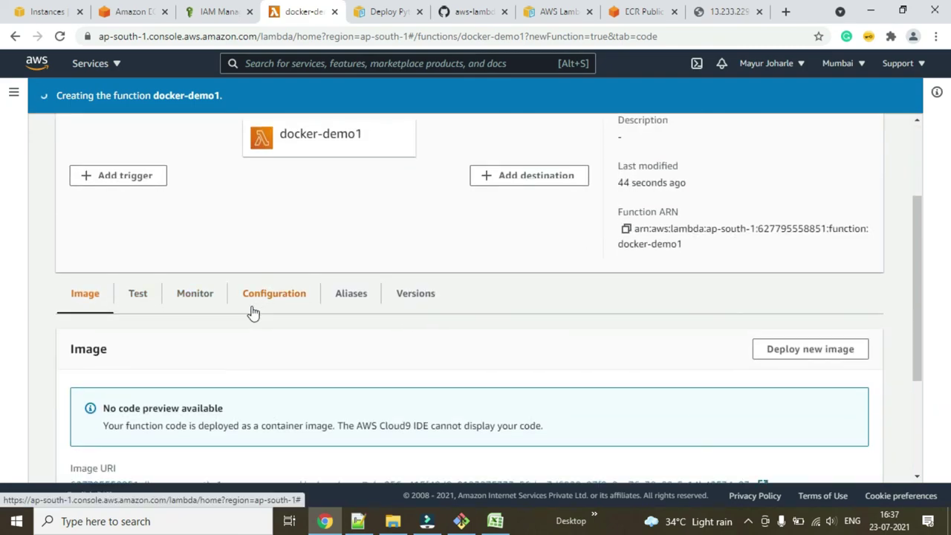
{"action": "scroll", "coordinate": [178, 334], "scroll_direction": "down", "scroll_amount": 3}
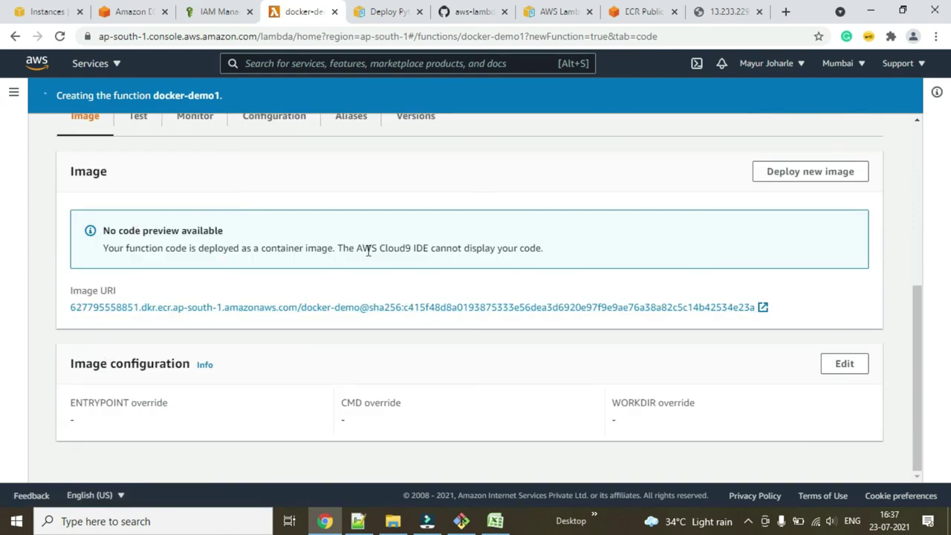
{"action": "scroll", "coordinate": [152, 286], "scroll_direction": "up", "scroll_amount": 2}
Save a test event named demo from the hello-world template for docker-demo1, and examine the test's execution result.
{"action": "left_click", "coordinate": [138, 256]}
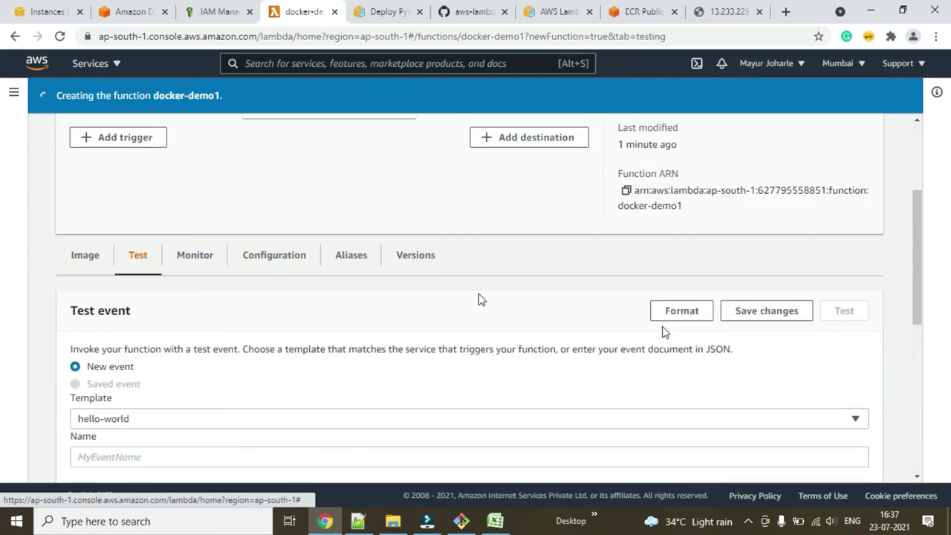
{"action": "scroll", "coordinate": [166, 384], "scroll_direction": "down", "scroll_amount": 3}
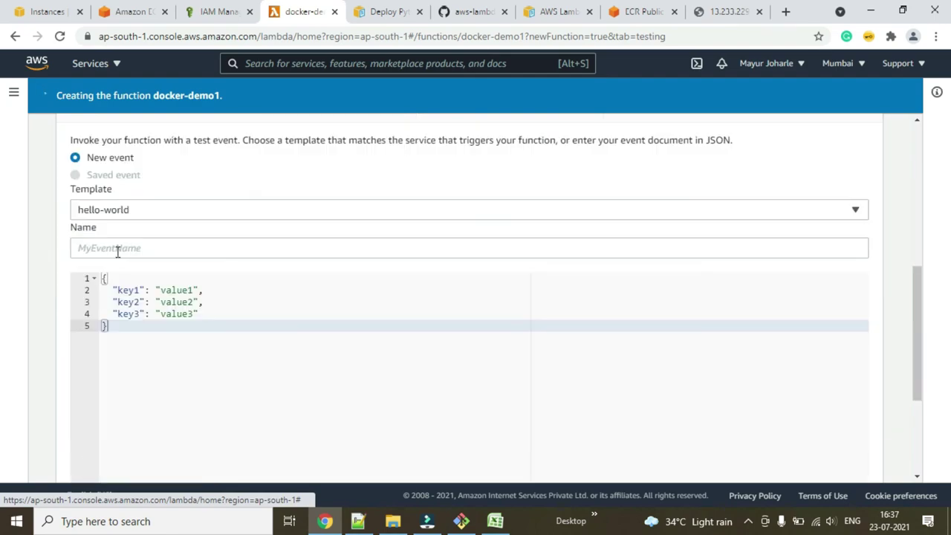
{"action": "left_click", "coordinate": [113, 248]}
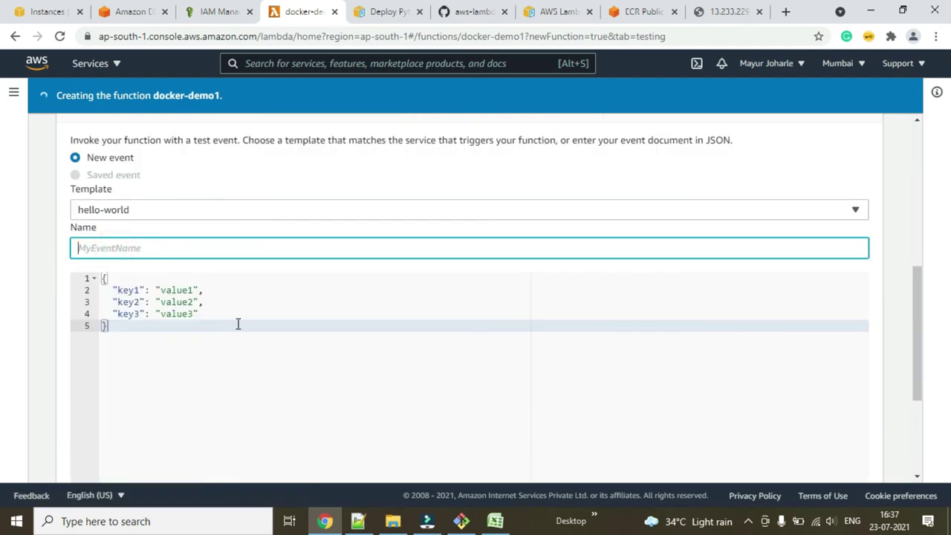
{"action": "type", "text": "demo"}
{"action": "scroll", "coordinate": [796, 234], "scroll_direction": "up", "scroll_amount": 2}
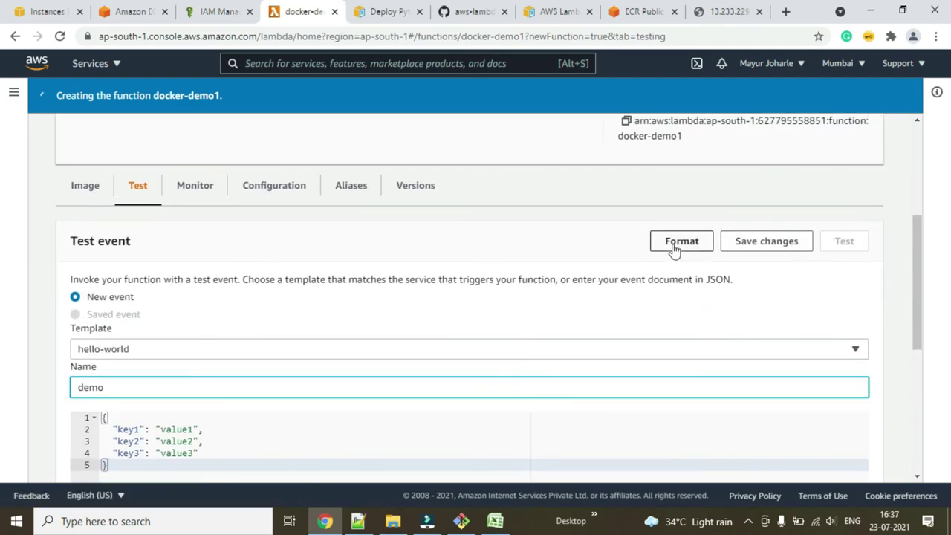
{"action": "left_click", "coordinate": [771, 248]}
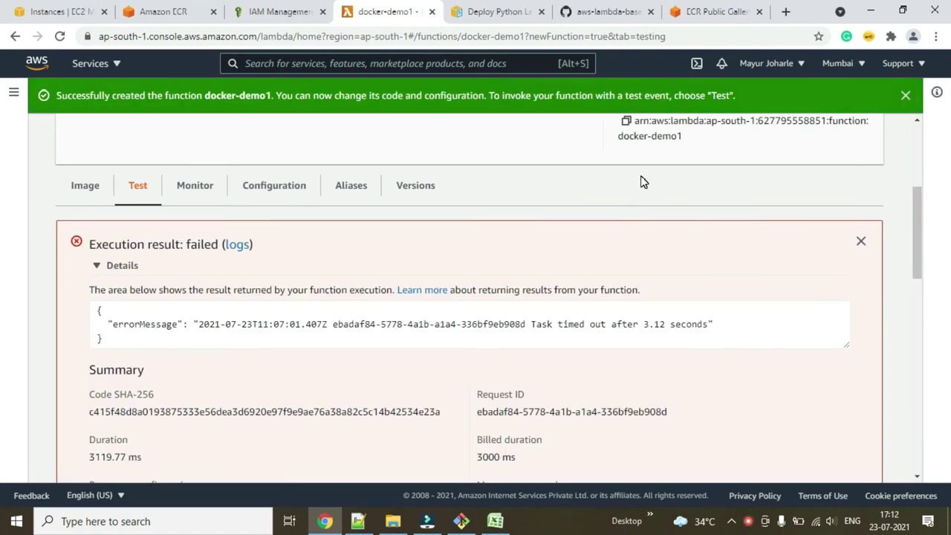
{"action": "left_click", "coordinate": [107, 234]}
{"action": "left_click_drag", "start_coordinate": [135, 239], "coordinate": [216, 238]}
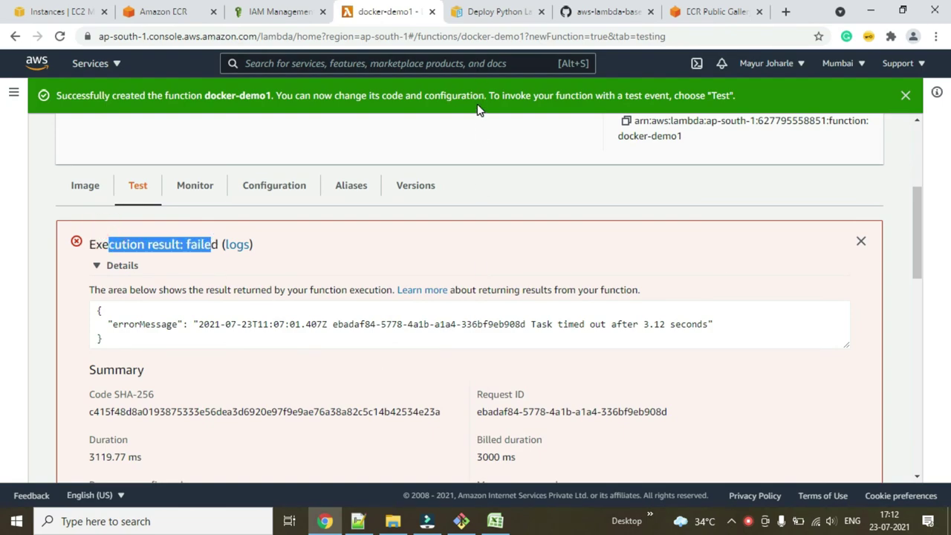
Read the AWS documentation on deploying Python container images, focusing on the runtime and components preloaded in the AWS base images for Lambda.
{"action": "left_click", "coordinate": [487, 14]}
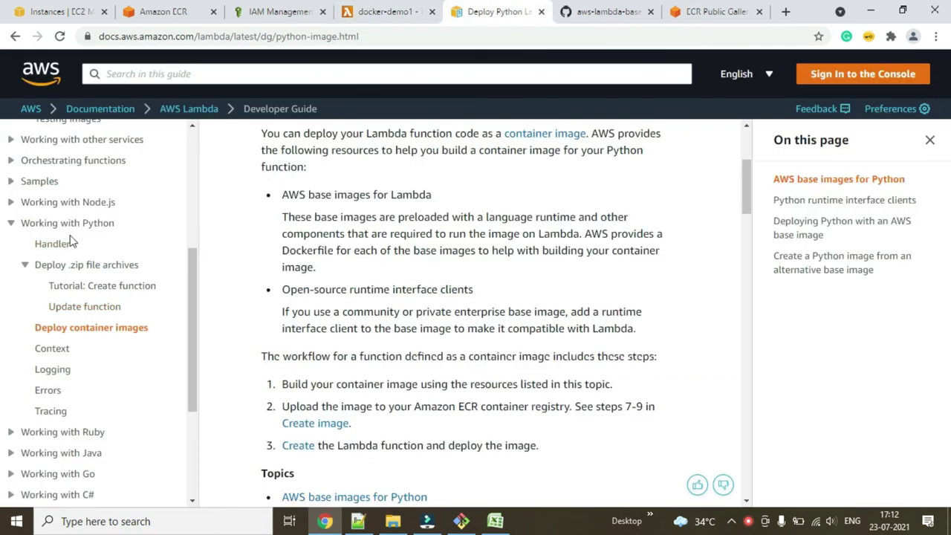
{"action": "scroll", "coordinate": [72, 242], "scroll_direction": "up", "scroll_amount": 2}
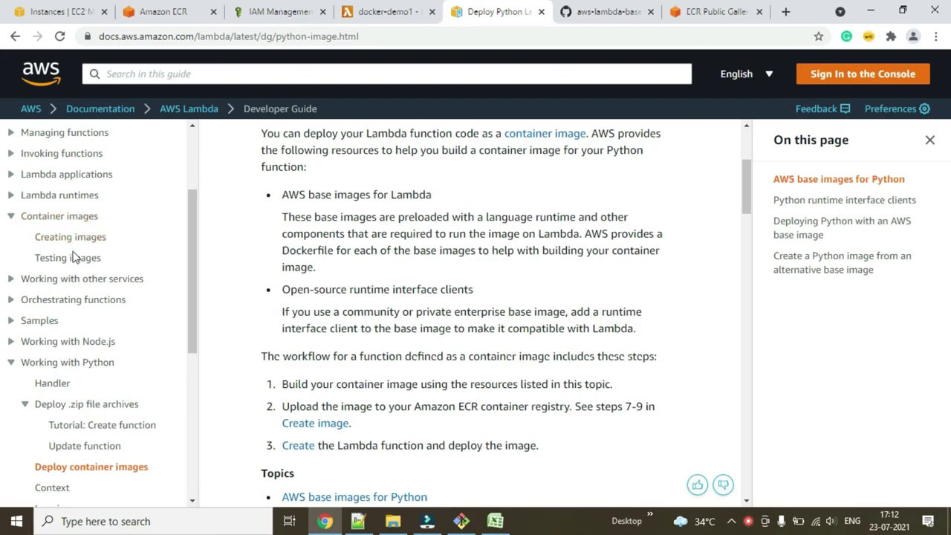
{"action": "scroll", "coordinate": [73, 257], "scroll_direction": "down", "scroll_amount": 1}
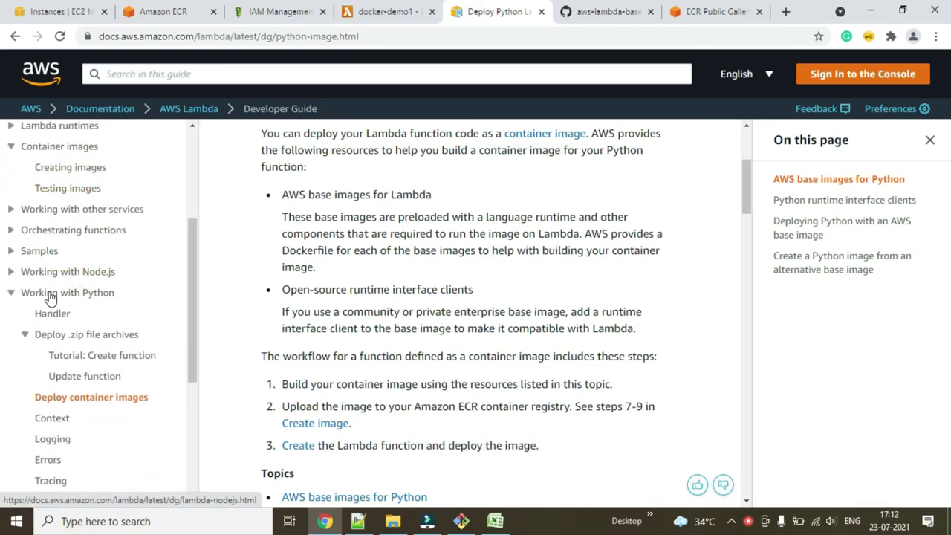
{"action": "scroll", "coordinate": [77, 301], "scroll_direction": "down", "scroll_amount": 1}
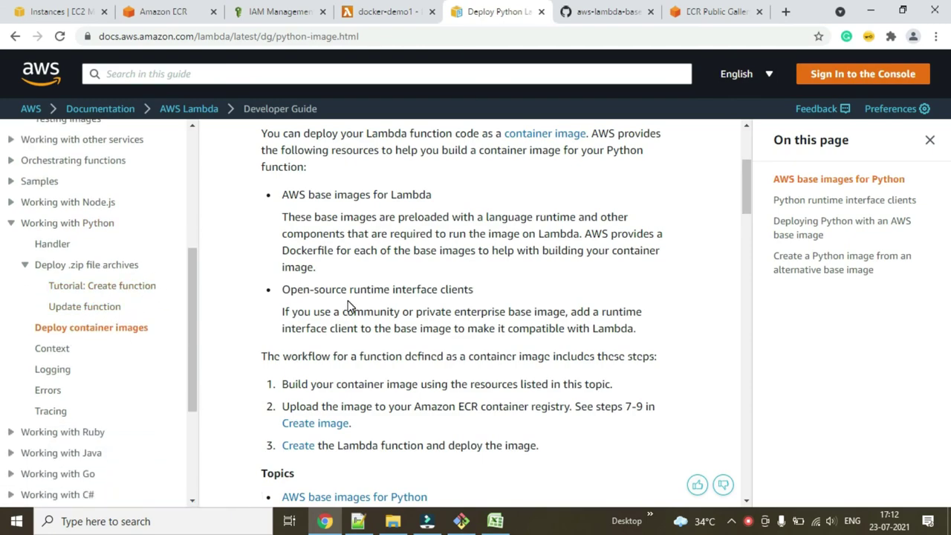
{"action": "scroll", "coordinate": [349, 306], "scroll_direction": "up", "scroll_amount": 1}
{"action": "scroll", "coordinate": [296, 227], "scroll_direction": "down", "scroll_amount": 1}
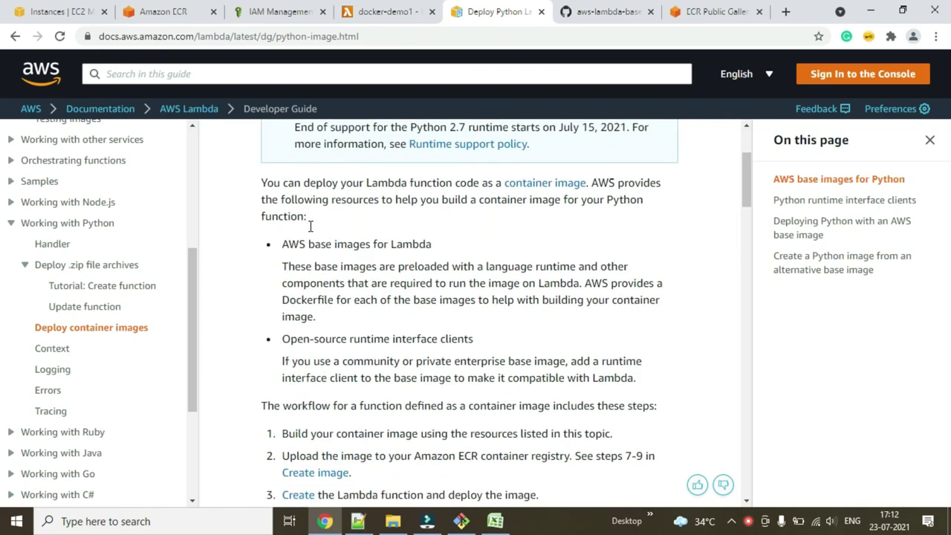
{"action": "left_click_drag", "start_coordinate": [287, 218], "coordinate": [611, 218]}
{"action": "left_click_drag", "start_coordinate": [322, 233], "coordinate": [582, 235]}
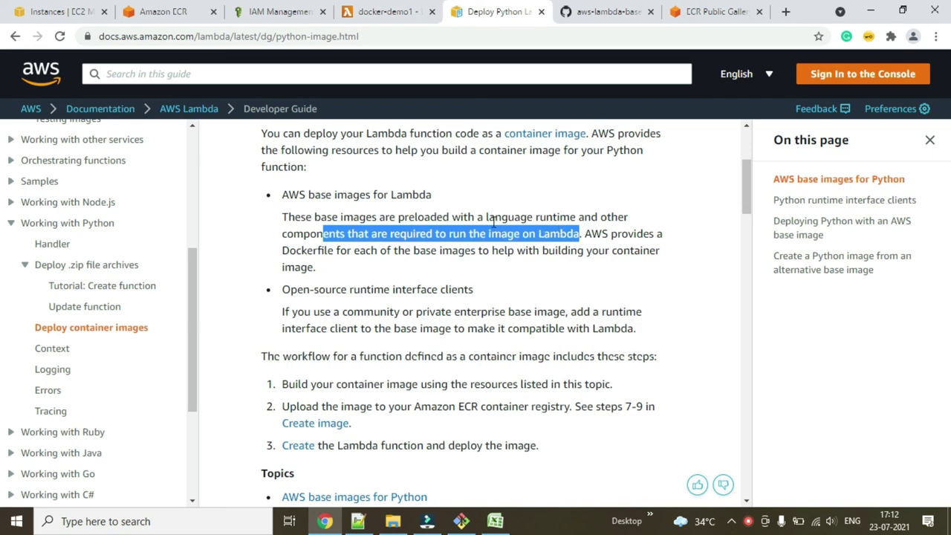
{"action": "left_click_drag", "start_coordinate": [487, 217], "coordinate": [556, 217]}
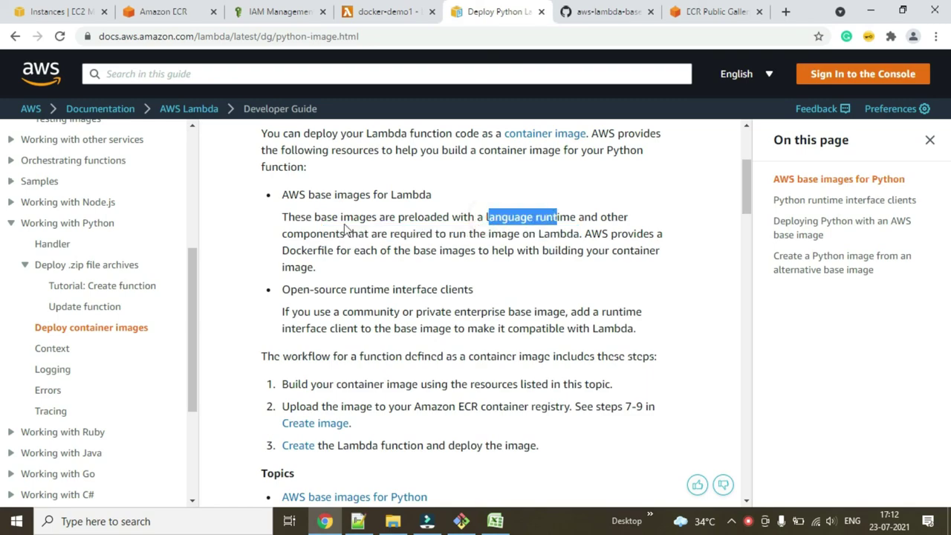
Examine the base layers and environment variables in Dockerfile.python3.8 of the aws-lambda-base-images repository on GitHub.
{"action": "left_click", "coordinate": [577, 13]}
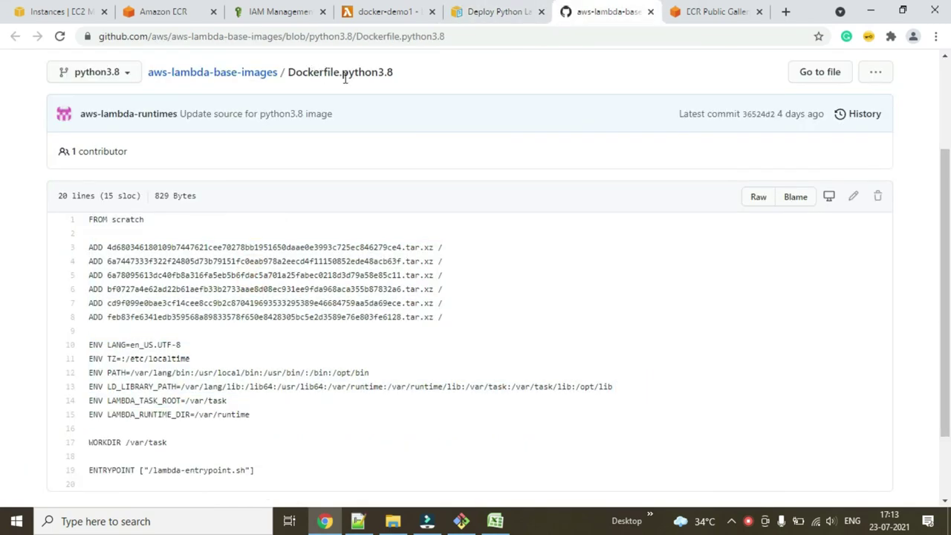
{"action": "left_click_drag", "start_coordinate": [345, 78], "coordinate": [397, 75]}
{"action": "left_click_drag", "start_coordinate": [454, 316], "coordinate": [88, 217]}
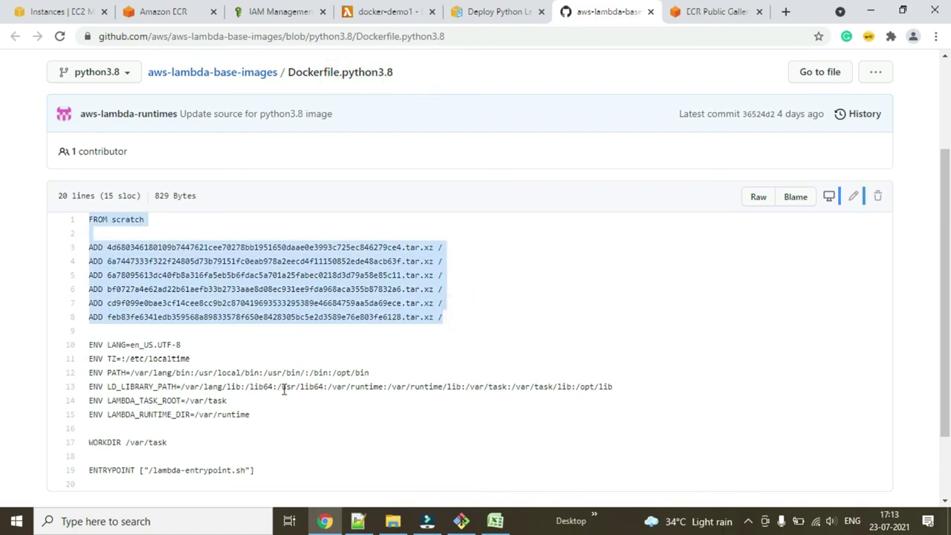
{"action": "left_click_drag", "start_coordinate": [335, 420], "coordinate": [90, 252]}
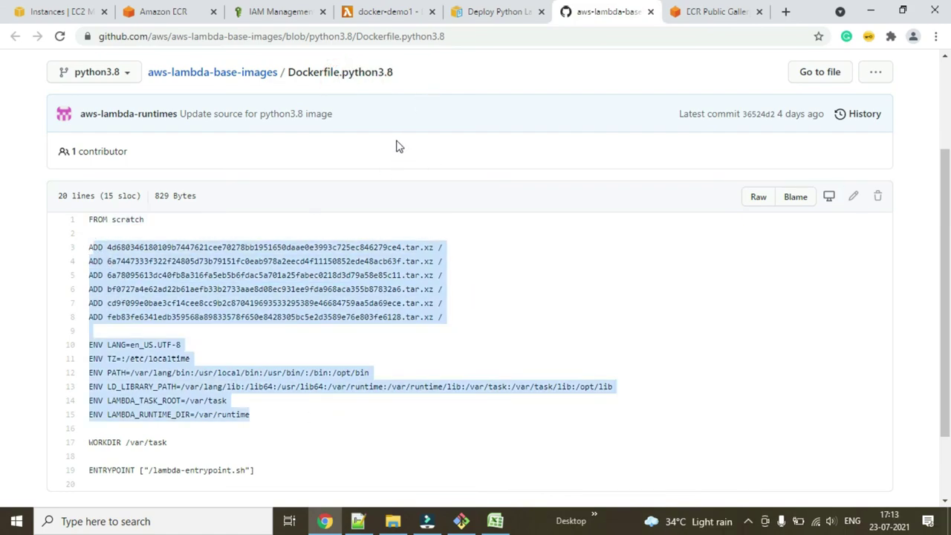
Browse the repositories in the Amazon ECR Public Gallery and return to the AWS documentation on deploying Python container images.
{"action": "left_click", "coordinate": [475, 13]}
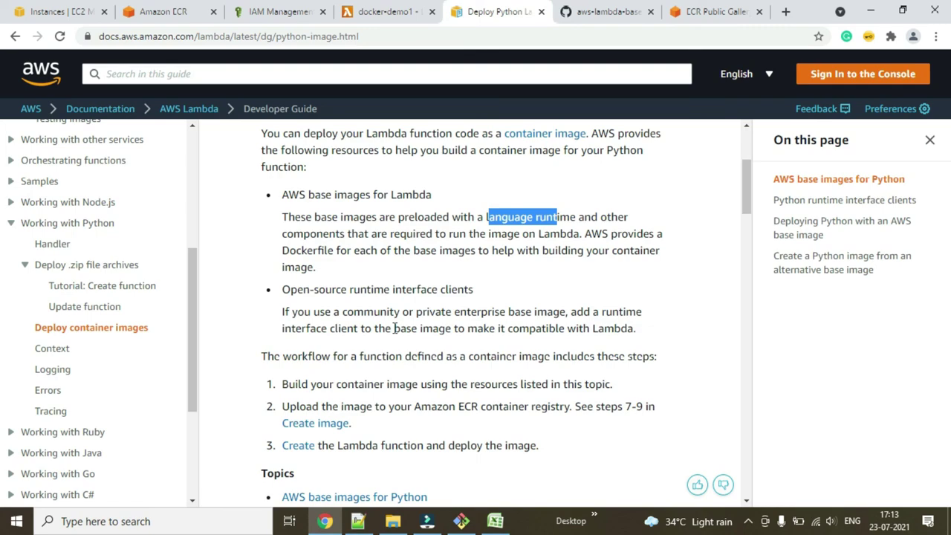
{"action": "left_click", "coordinate": [693, 20]}
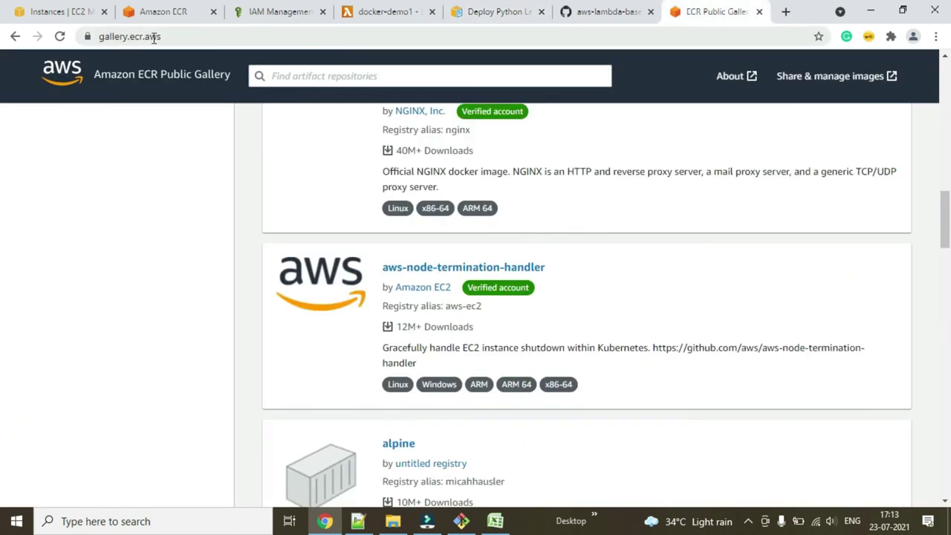
{"action": "scroll", "coordinate": [443, 295], "scroll_direction": "up", "scroll_amount": 15}
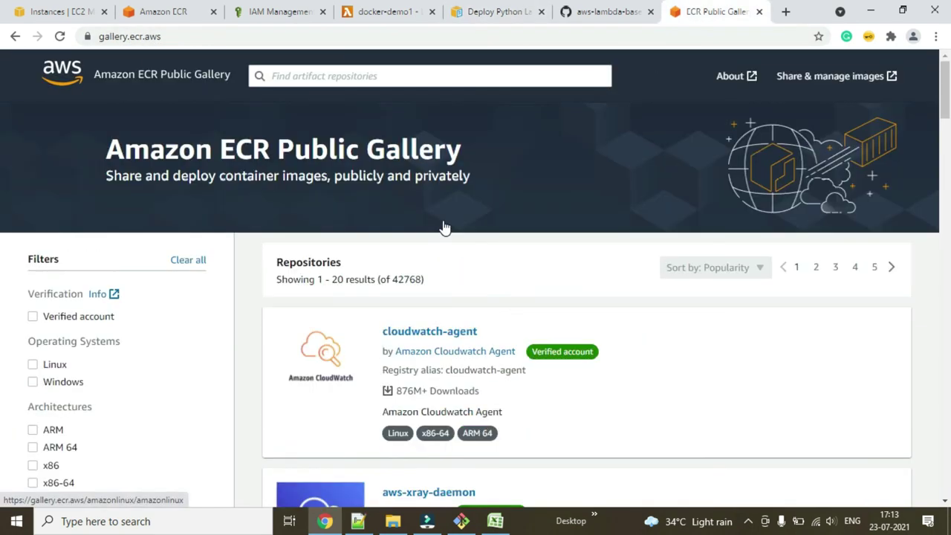
{"action": "scroll", "coordinate": [443, 227], "scroll_direction": "down", "scroll_amount": 6}
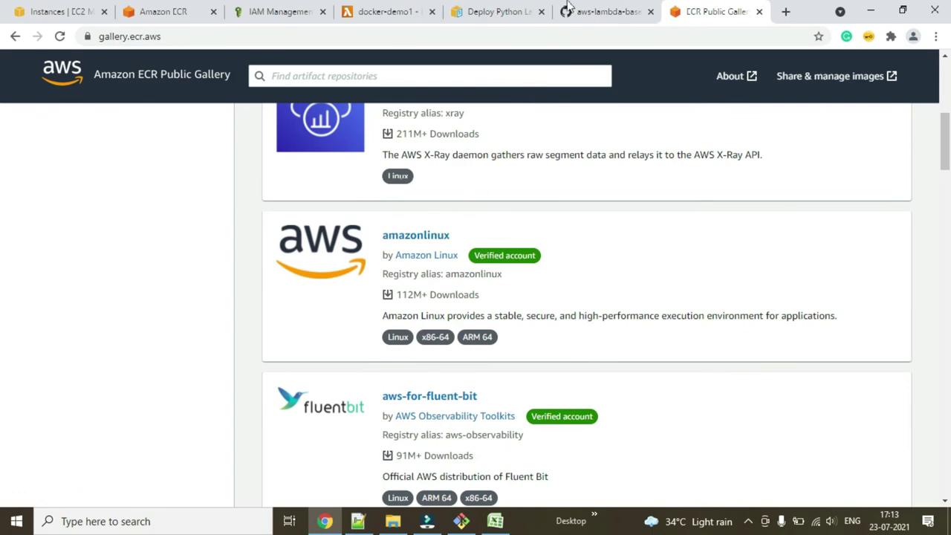
{"action": "left_click", "coordinate": [588, 12]}
{"action": "left_click", "coordinate": [501, 12]}
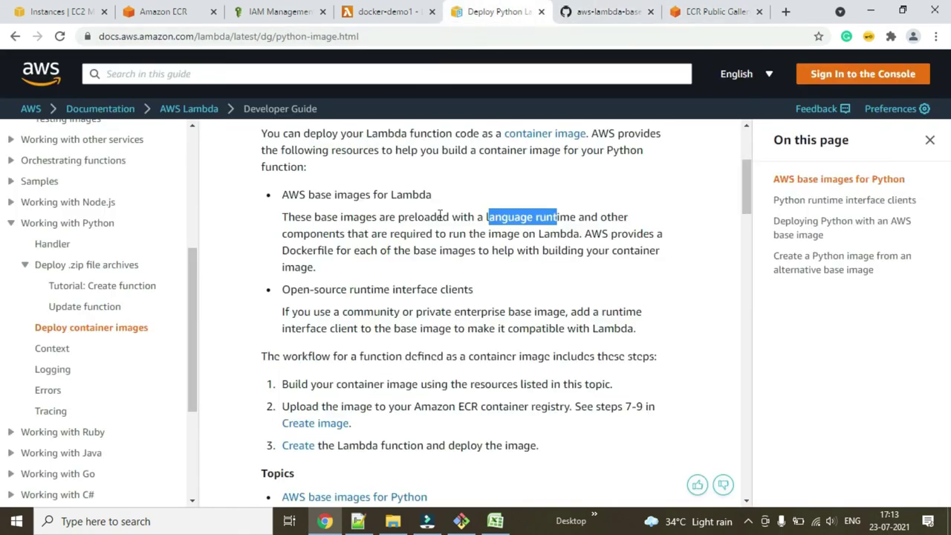